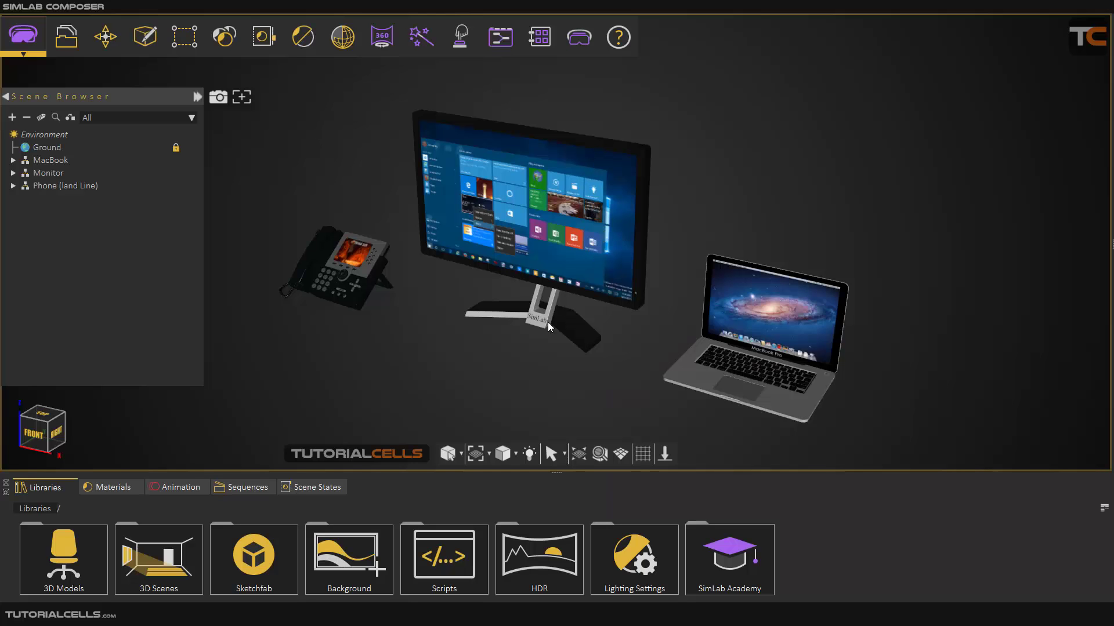
- Open the kitchen scene with the mannequin and sink counter from the File menu
middle_click_drag(510, 354, 520, 346)
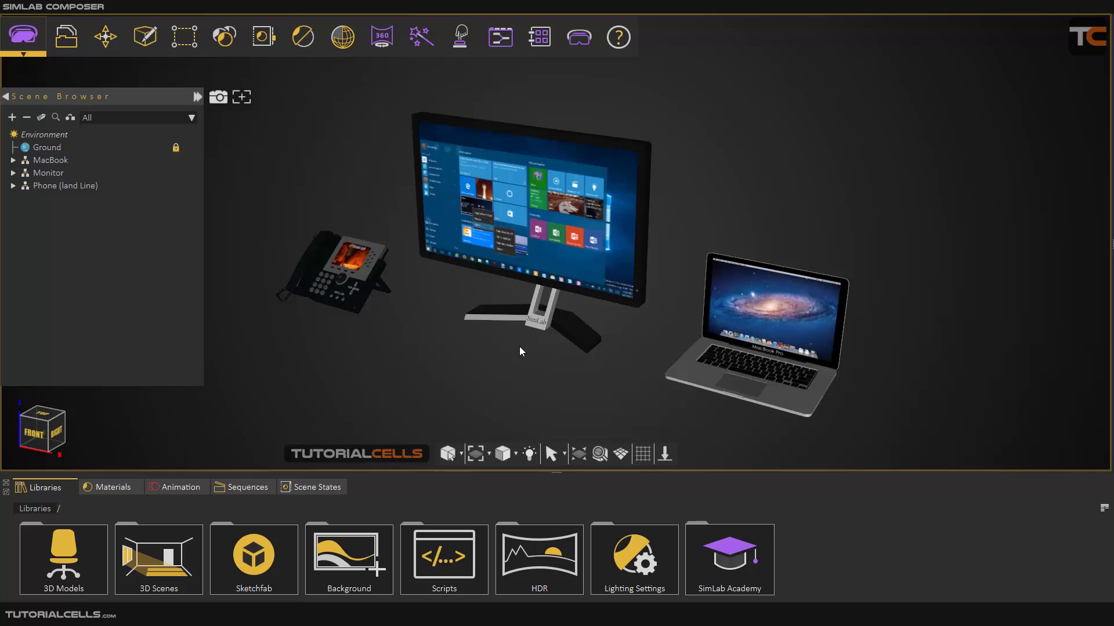
scroll(519, 351, "up", 2)
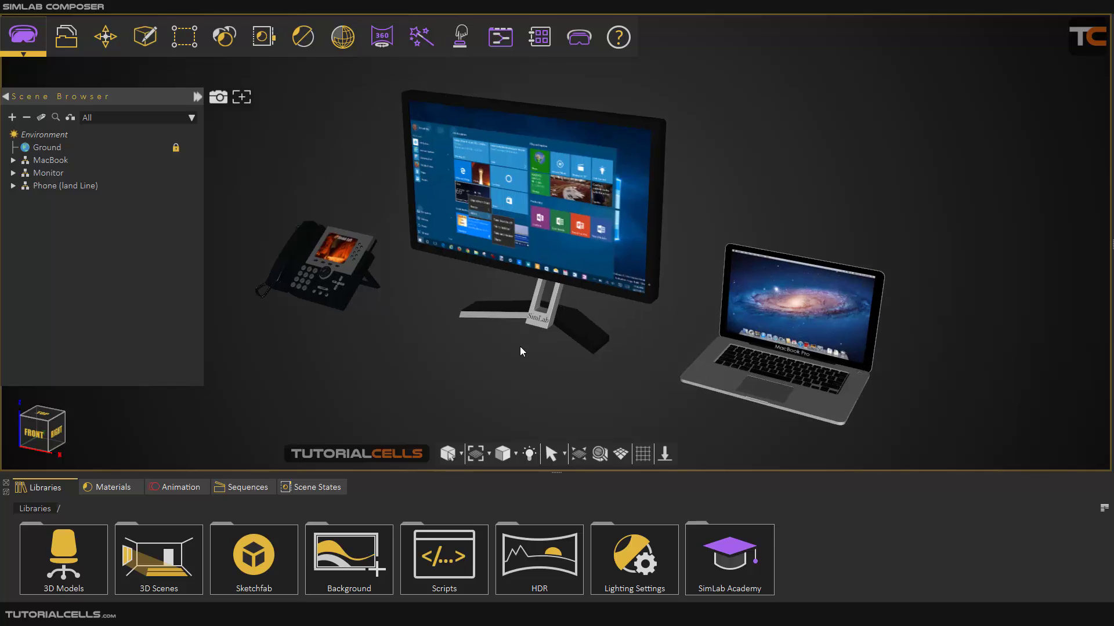
middle_click_drag(520, 347, 558, 304)
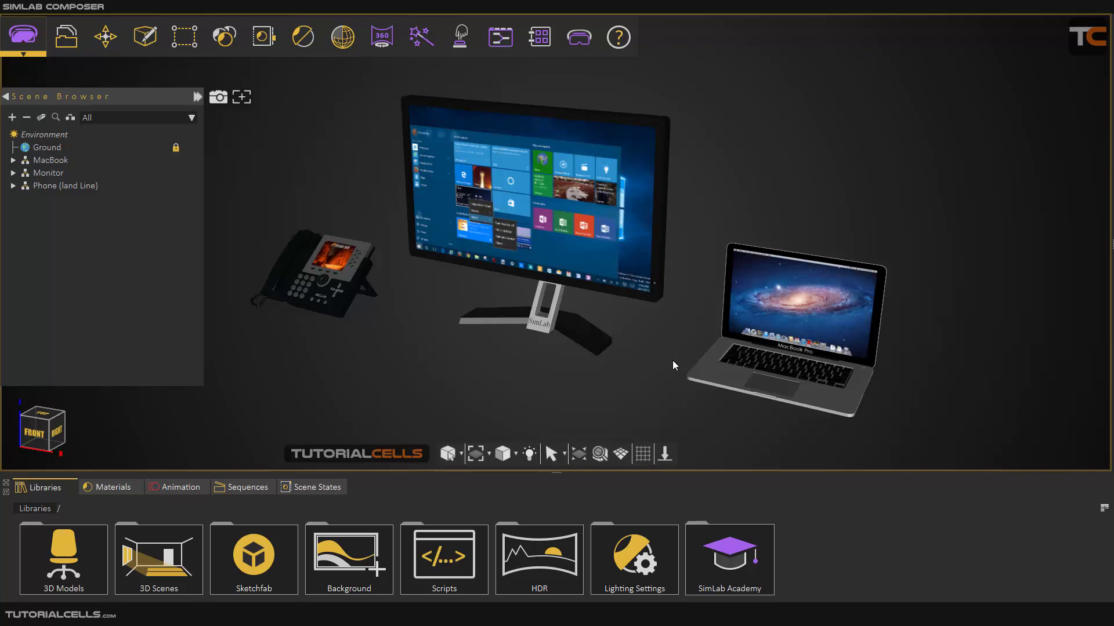
left_click(66, 36)
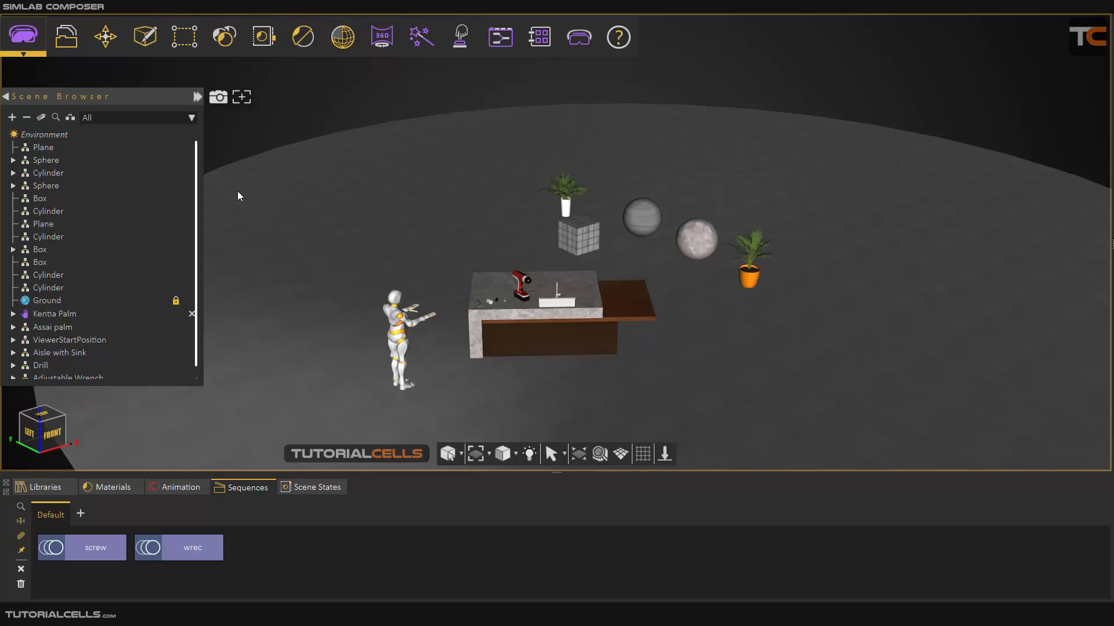
left_click(72, 42)
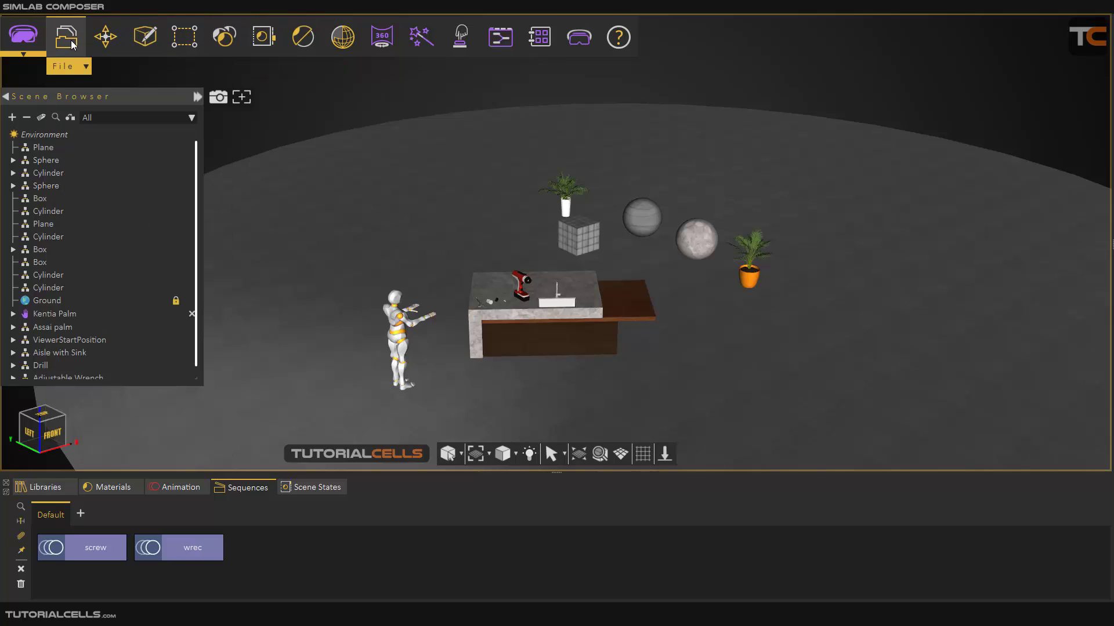
- Show the kitchen scene in the VR Viewer on the Desktop
left_click(577, 49)
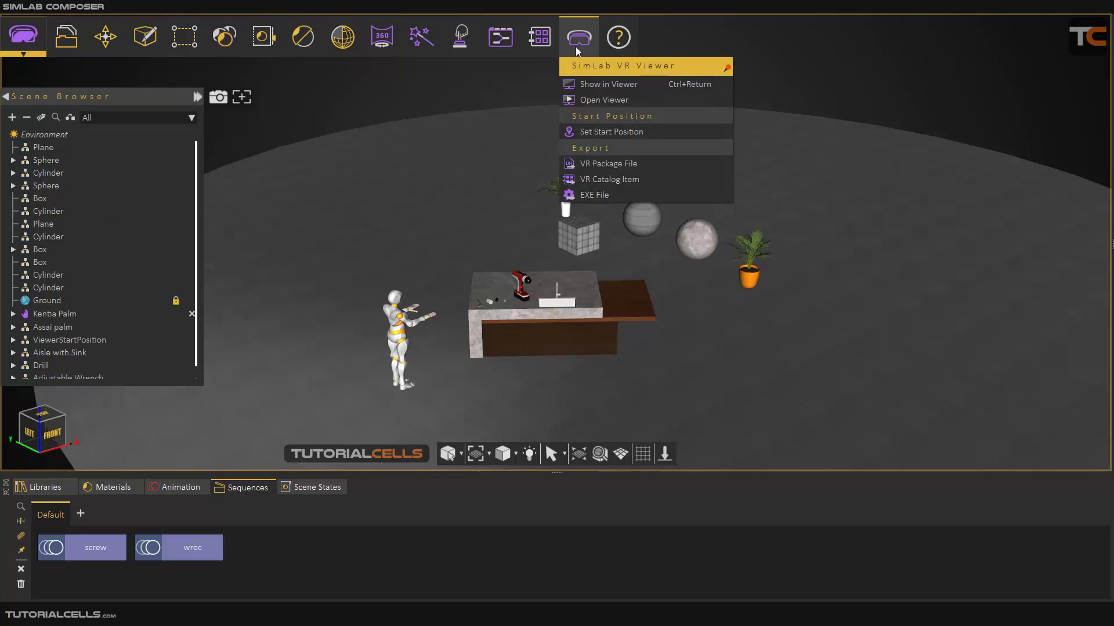
left_click(589, 85)
left_click(449, 287)
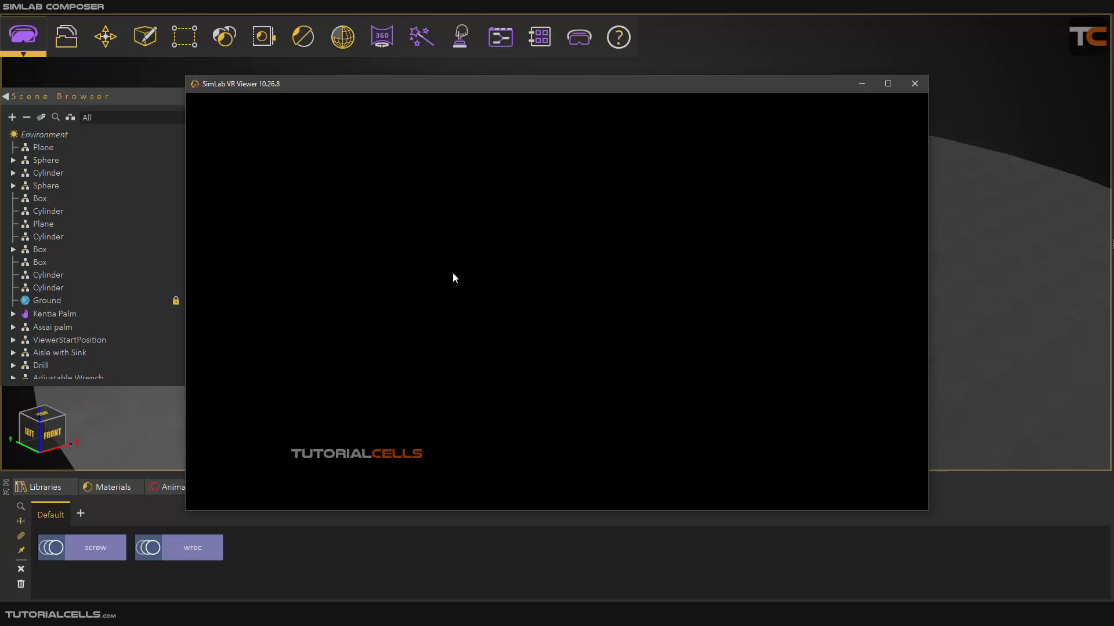
- From the Viewer's Catalog, open the chairs folder and place its first chair in the scene
key("a")
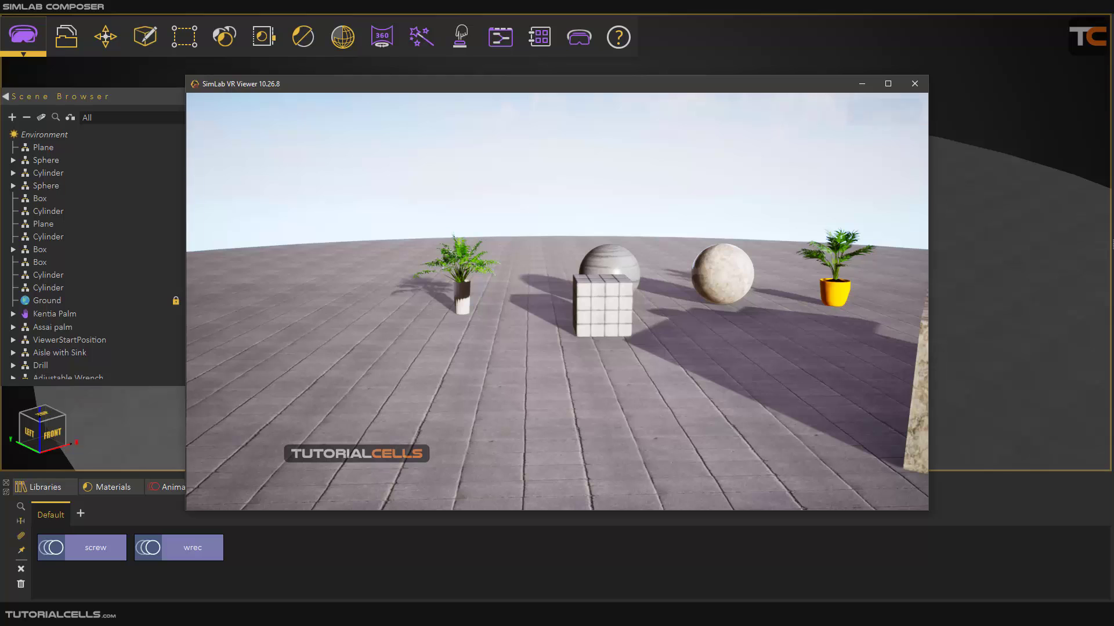
key("Escape")
left_click(206, 181)
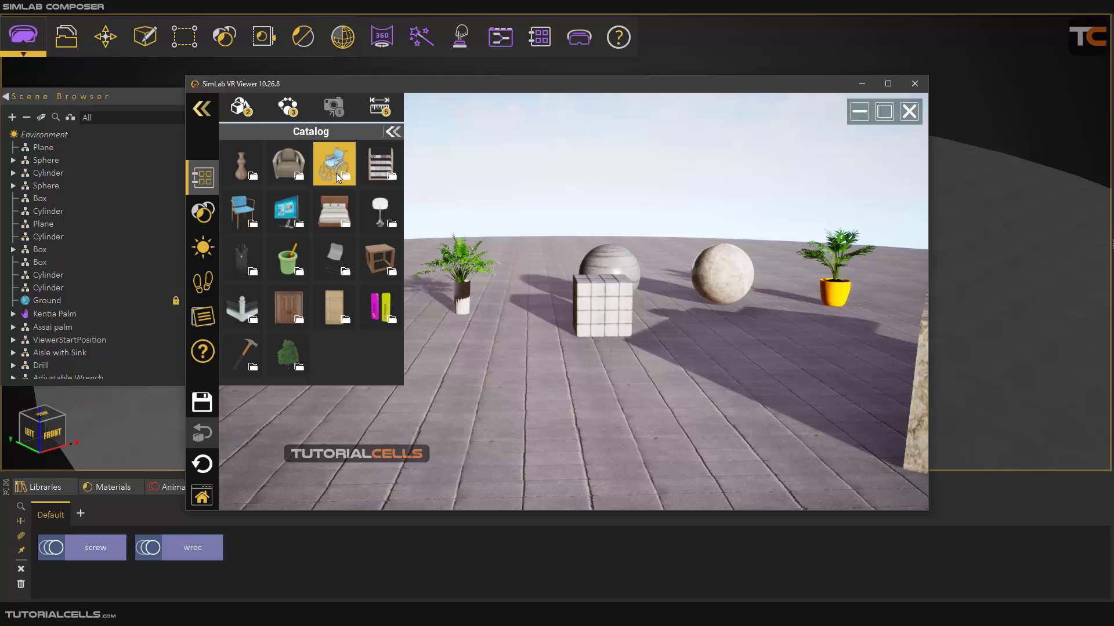
left_click(299, 172)
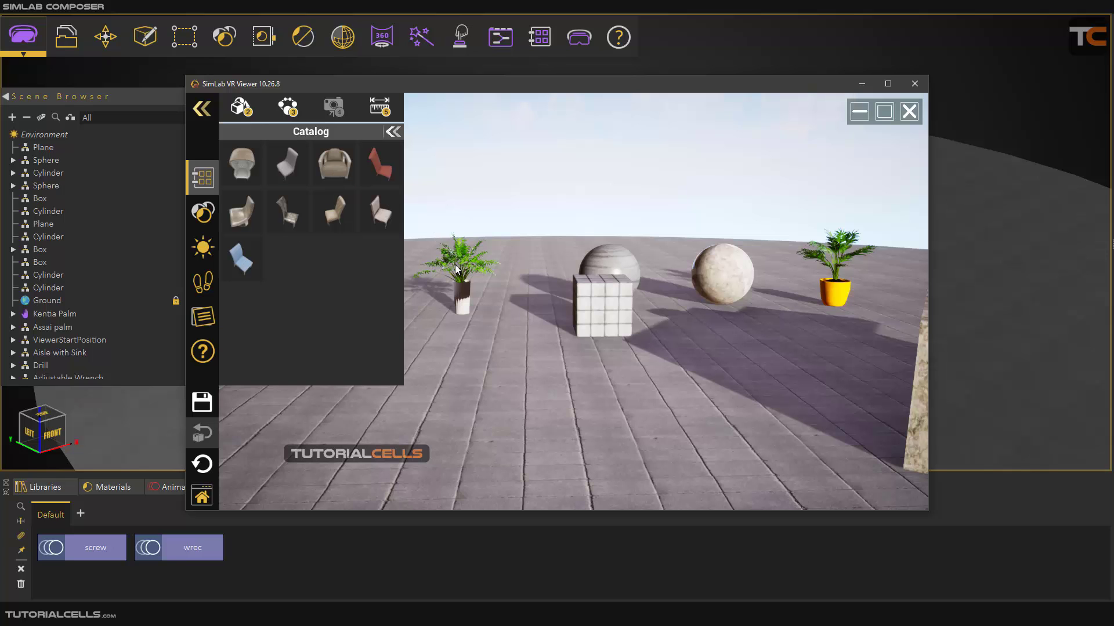
left_click(243, 164)
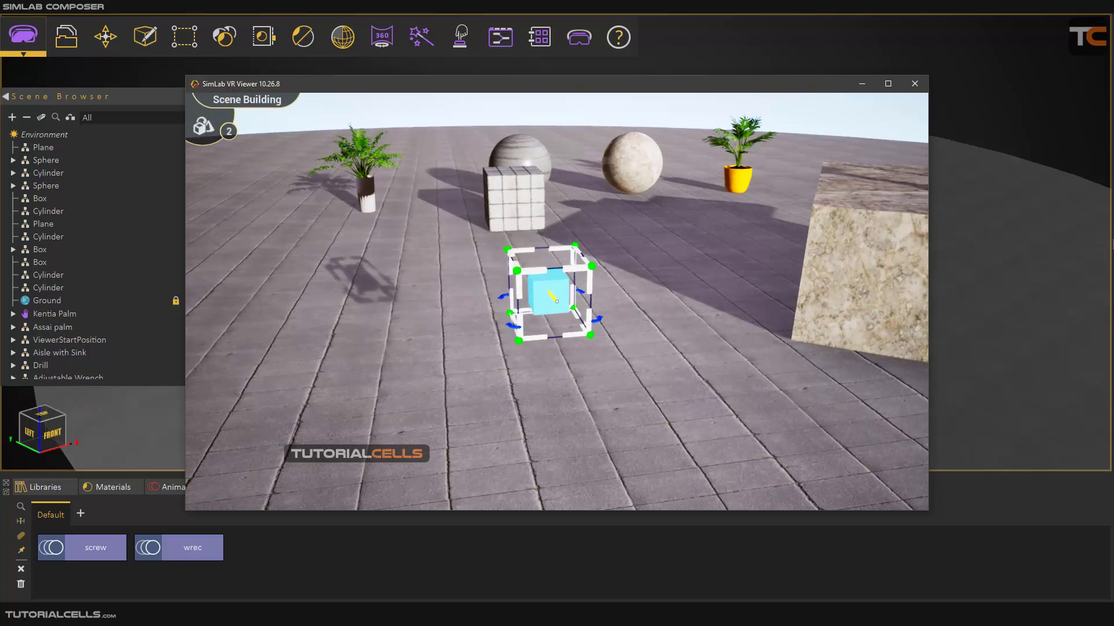
- Turn collision on and walk around to the placed leather armchair
key("c")
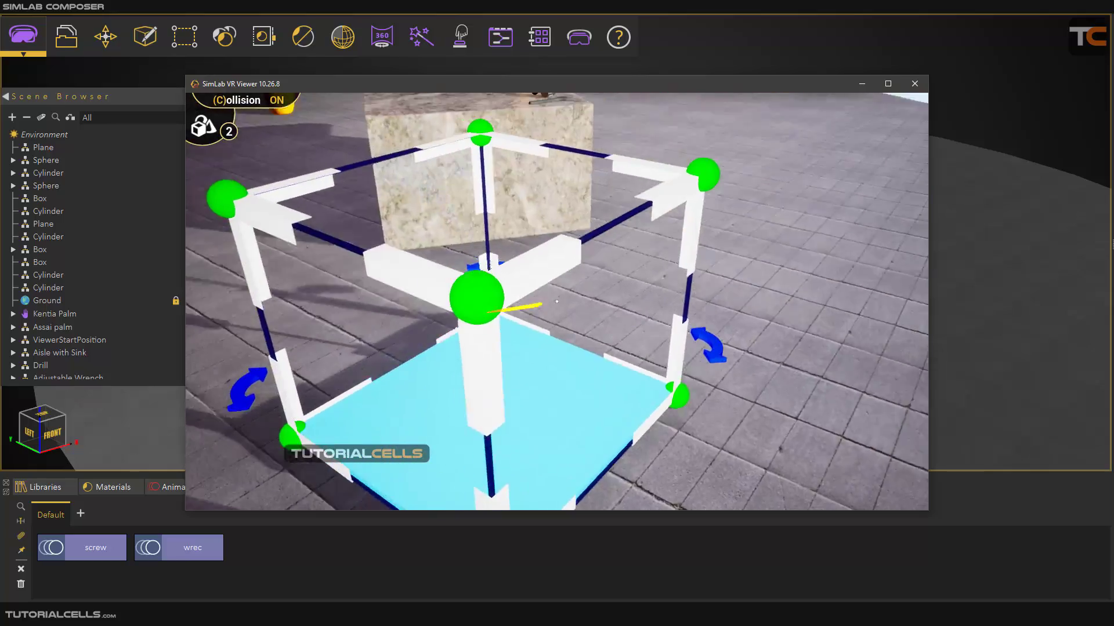
key("w")
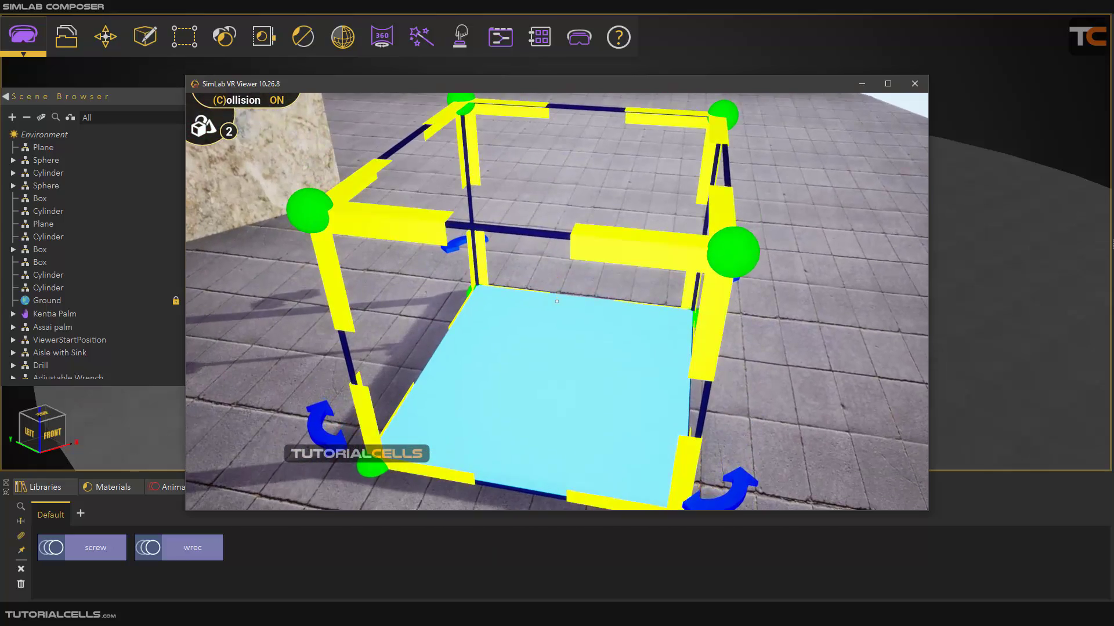
key("s")
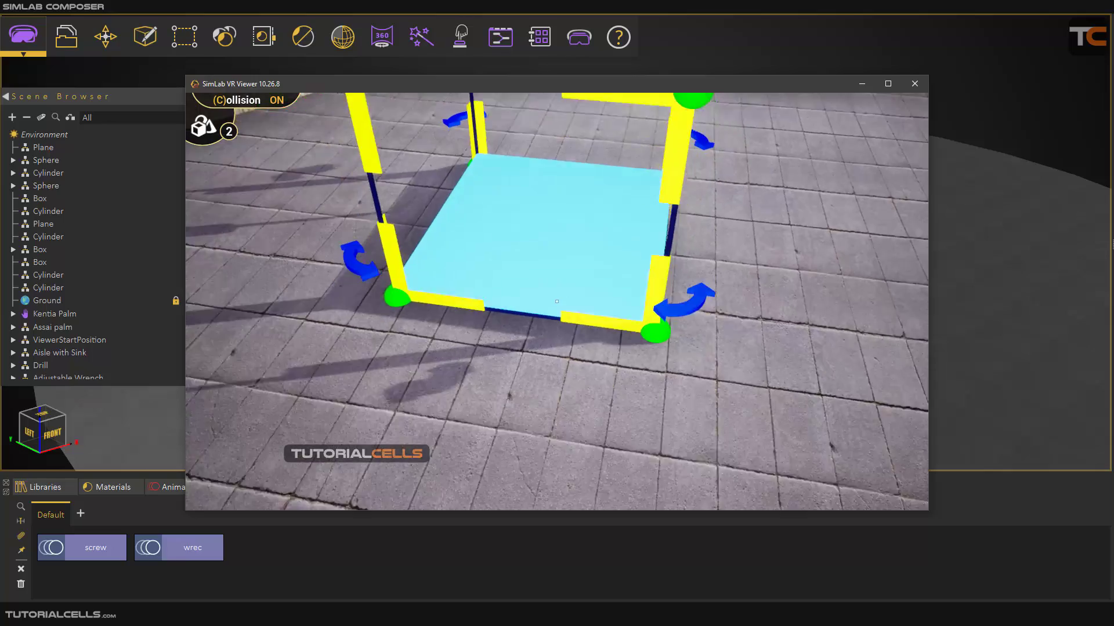
key("d")
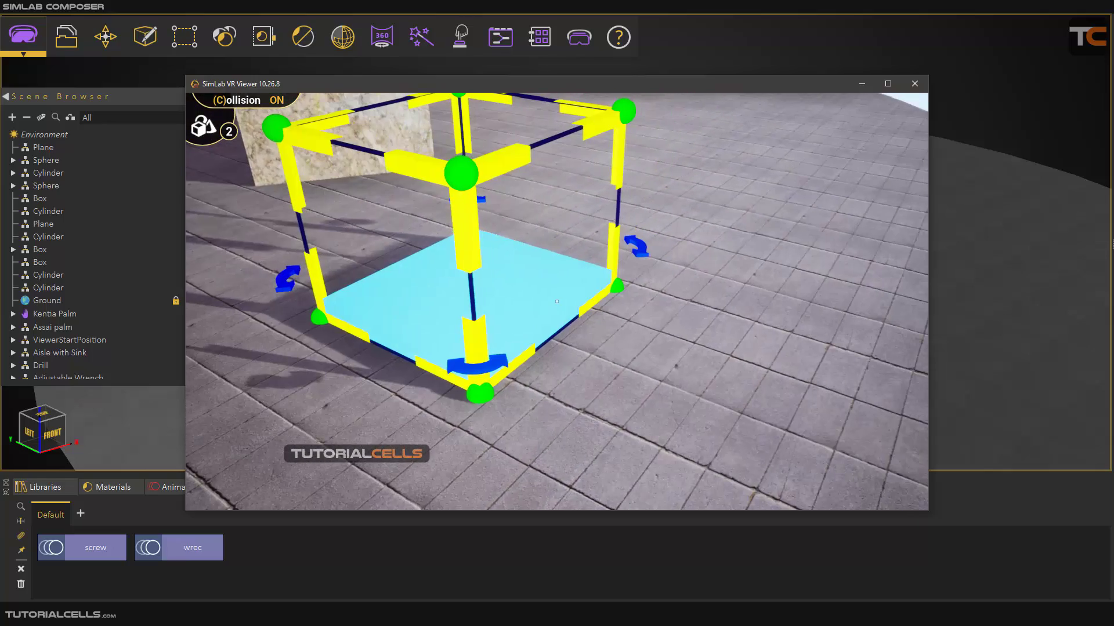
key("w")
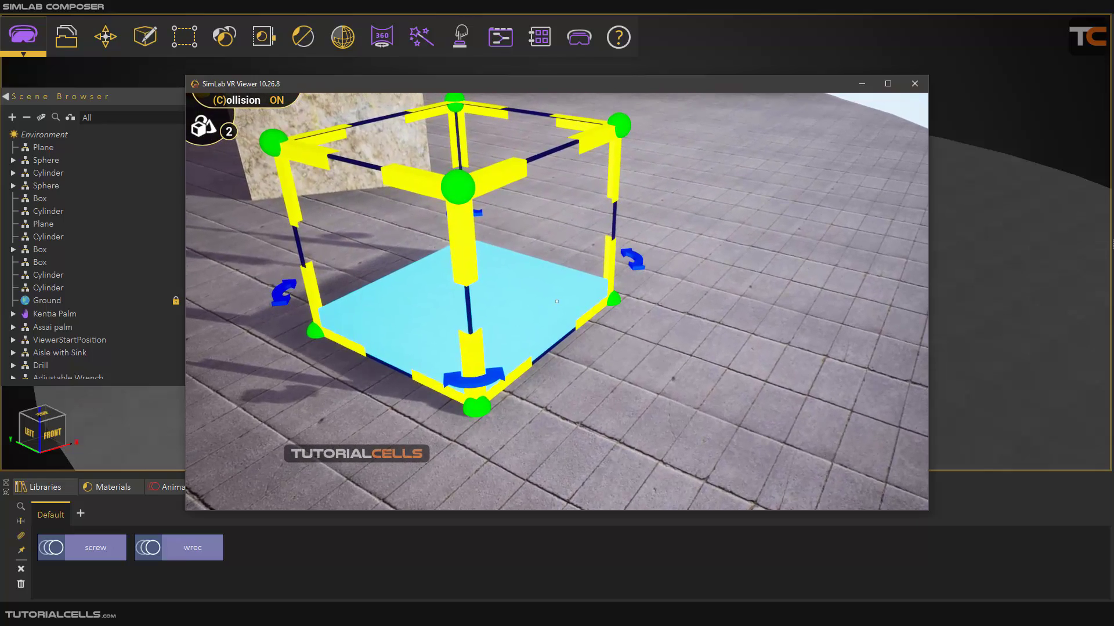
key("a")
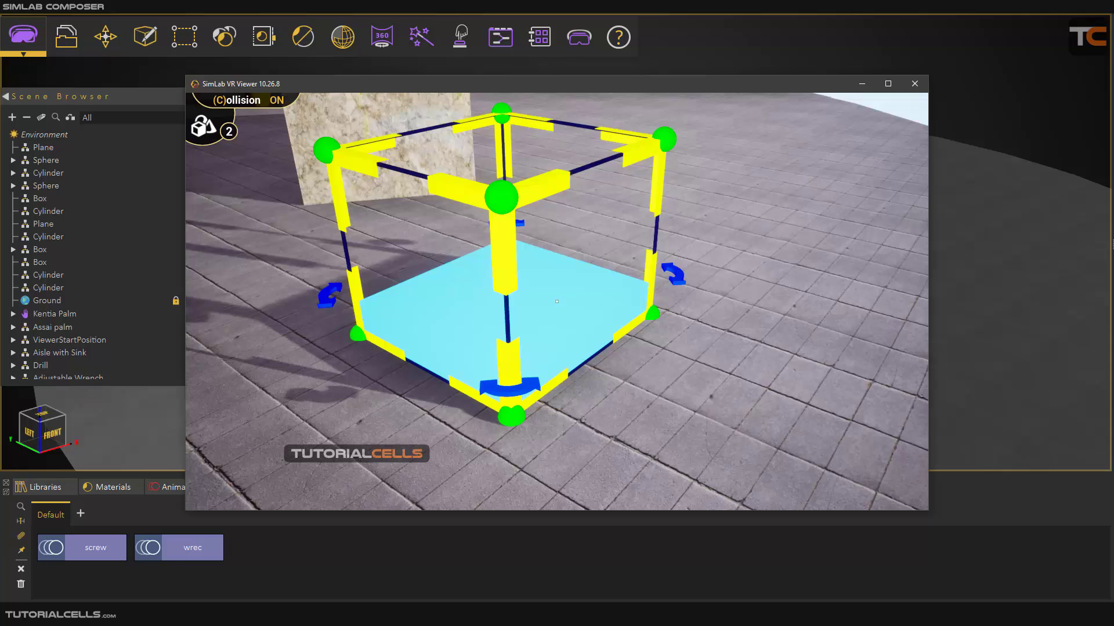
key("a")
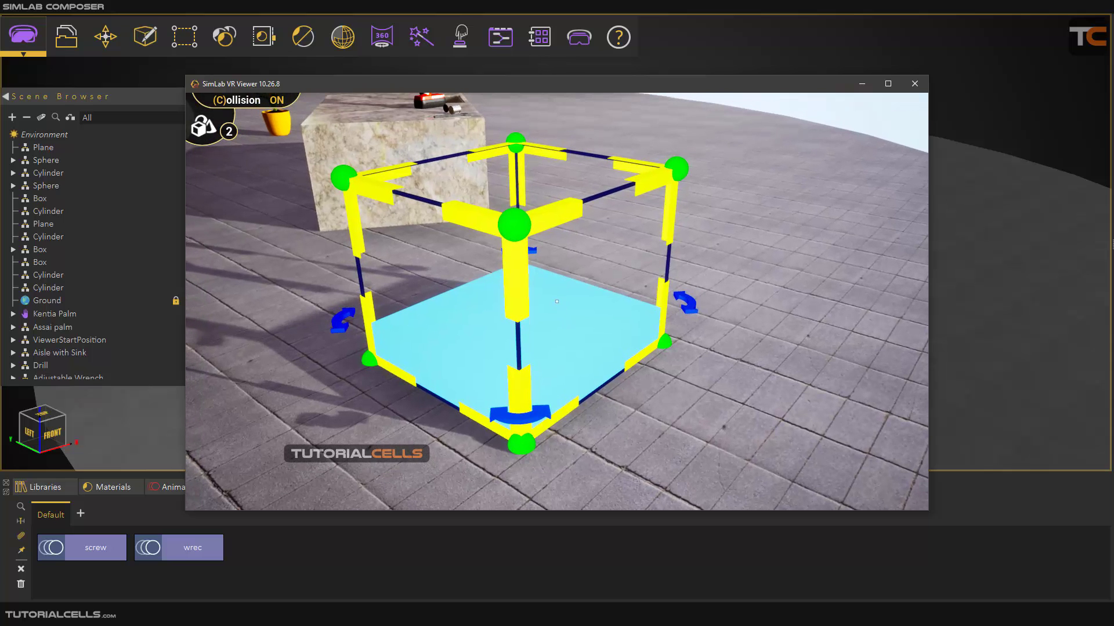
key("a")
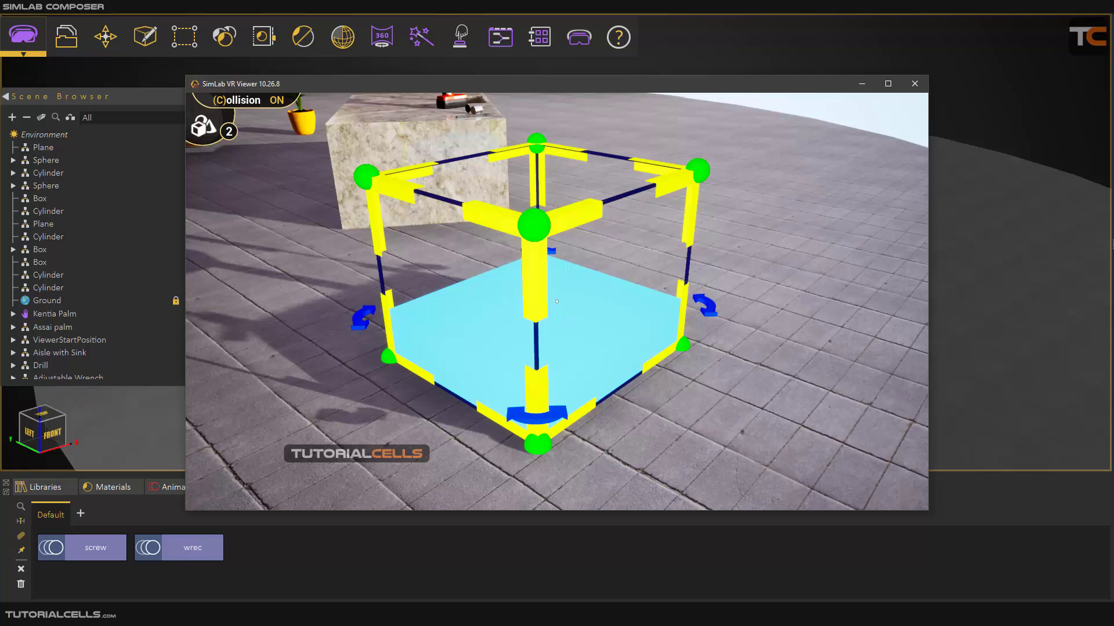
key("Left")
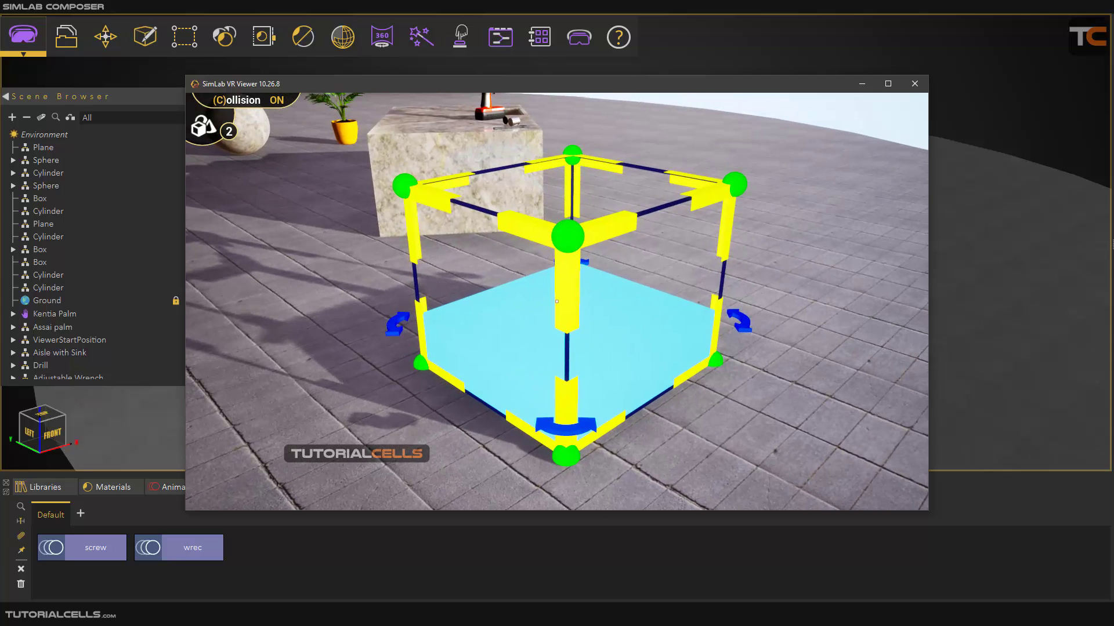
- Rotate the leather armchair to a new orientation on the tiled floor
key("space")
key("space")
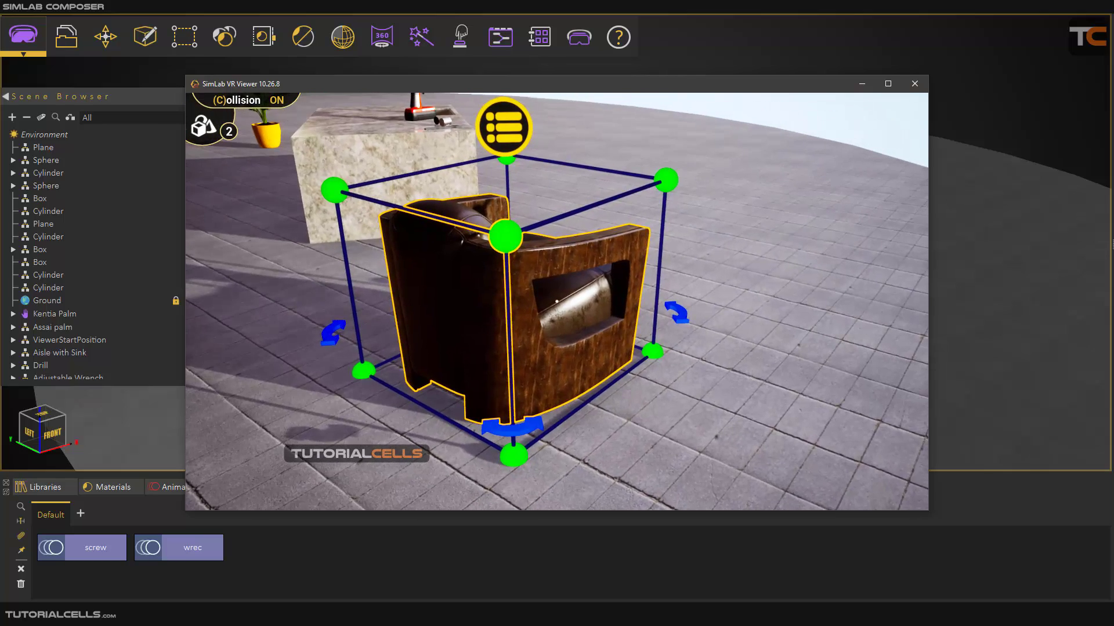
key("Up")
left_click_drag(556, 302, 556, 301)
key("Up")
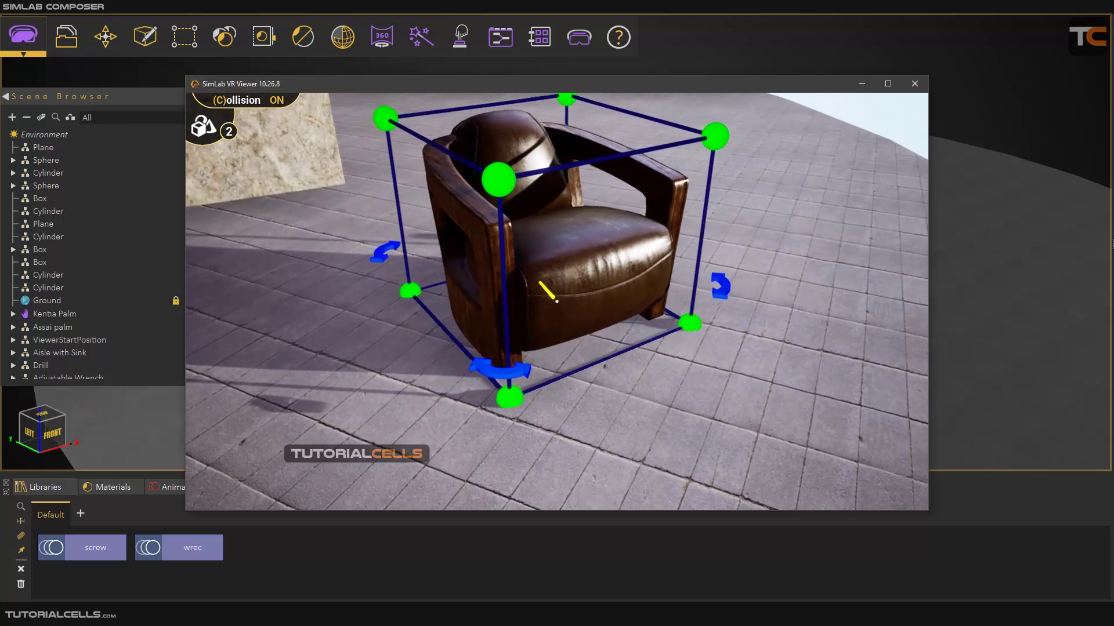
key("Escape")
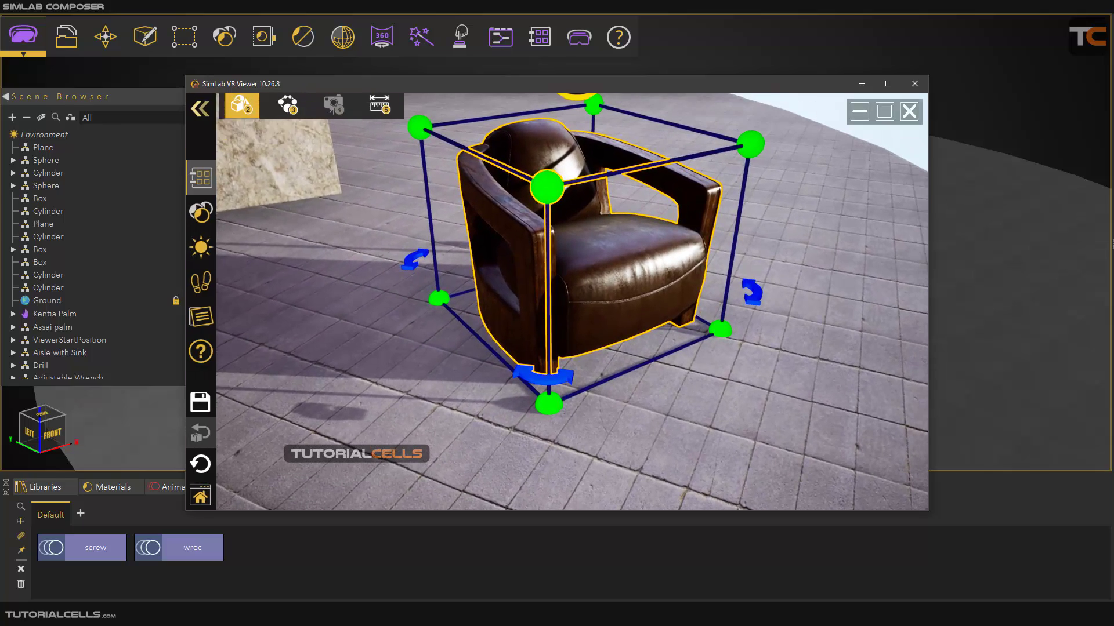
- Close the VR Viewer without saving and return to the kitchen scene in Composer
left_click(915, 84)
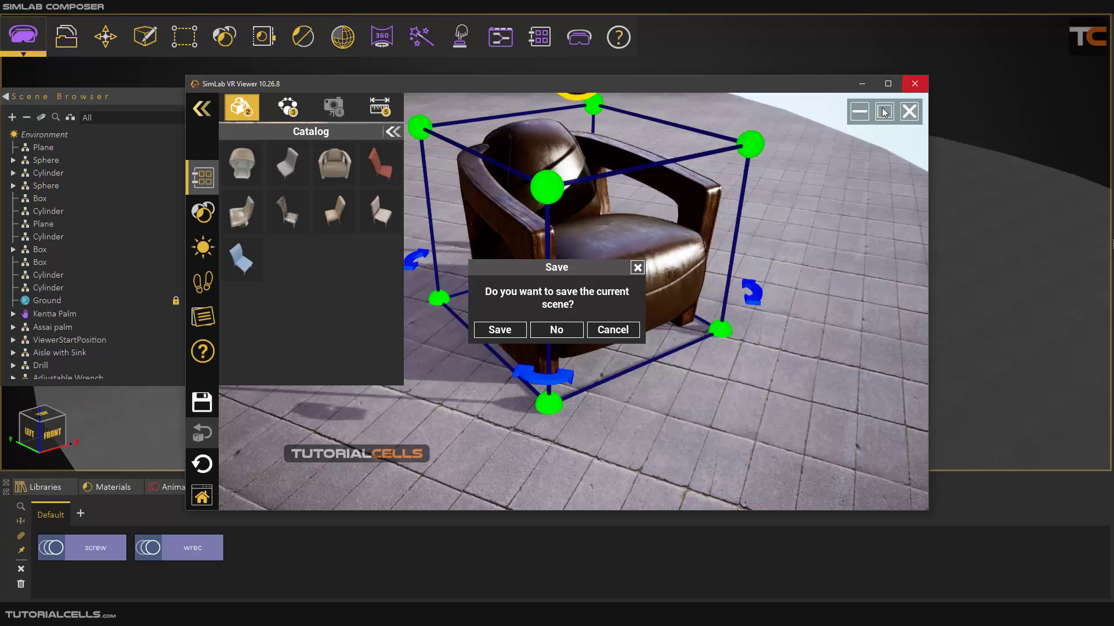
left_click(576, 332)
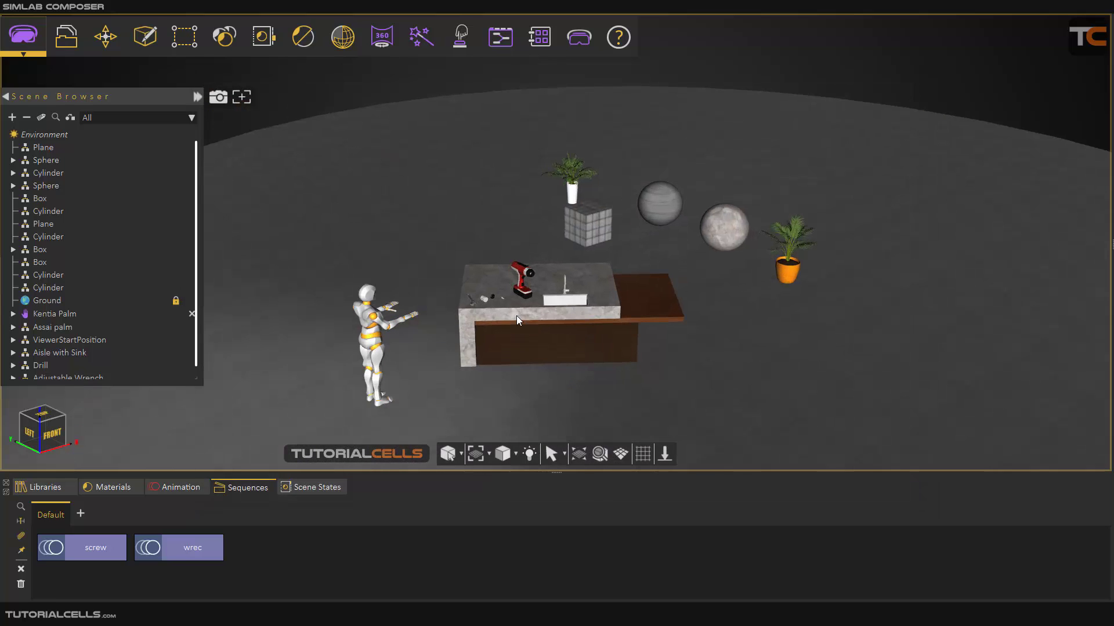
middle_click_drag(521, 314, 586, 323)
scroll(586, 322, "up", 2)
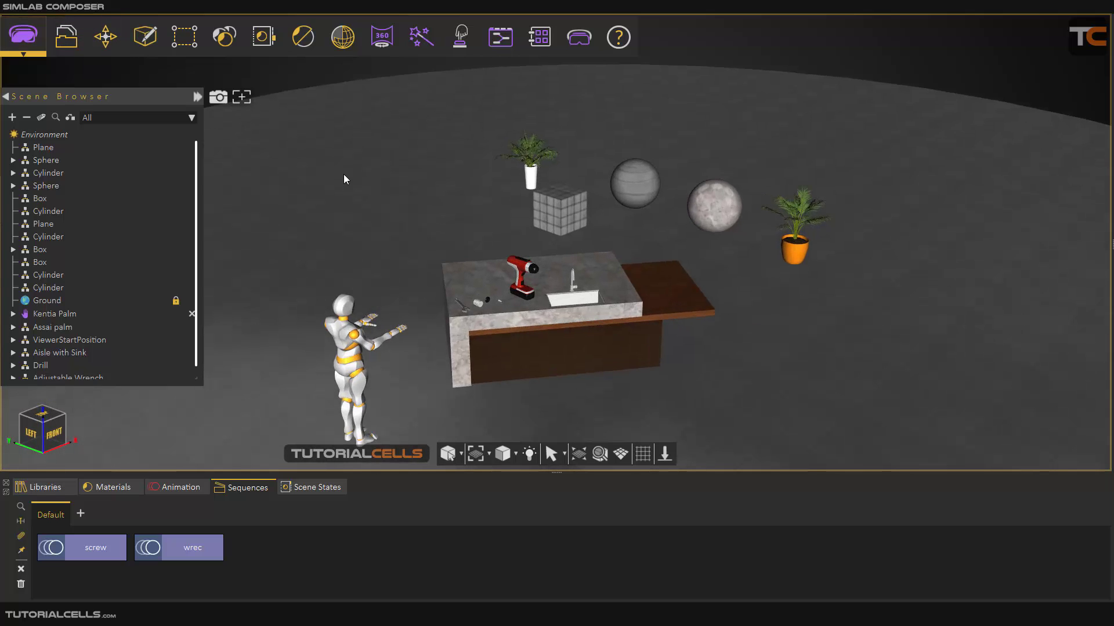
- Show the scene Environment's VR properties
left_click(33, 133)
left_click(1092, 119)
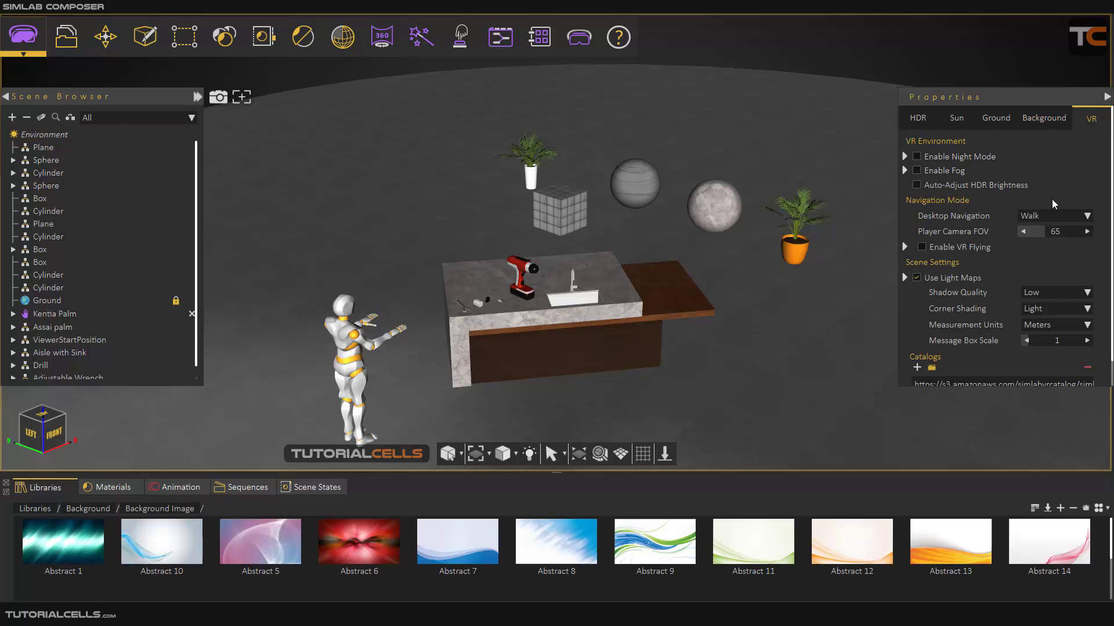
scroll(1027, 331, "down", 2)
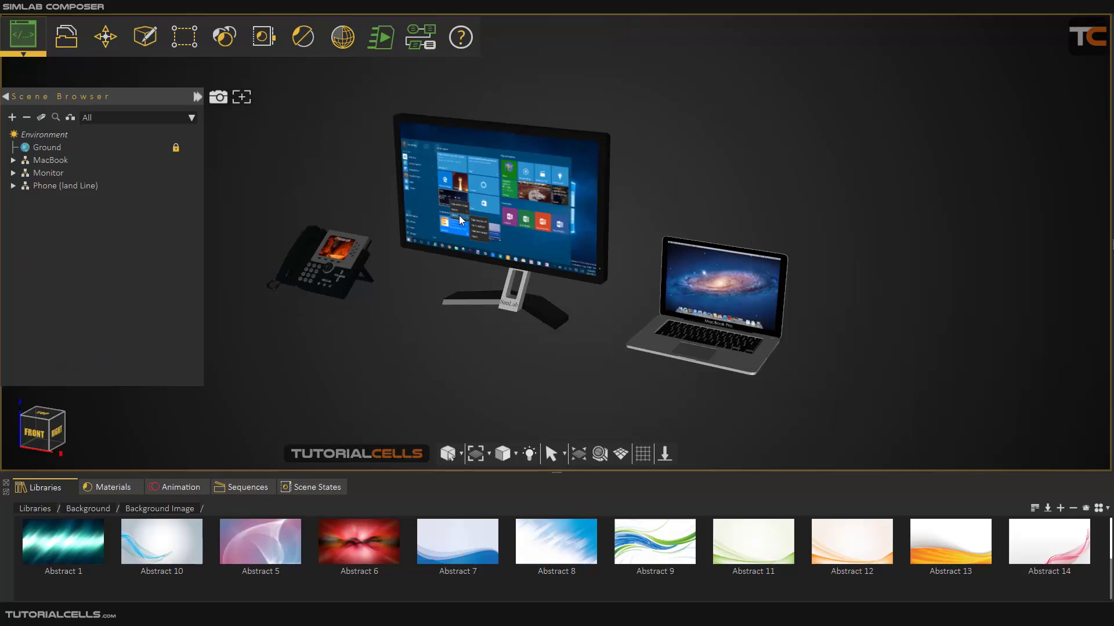
- Return the Libraries panel to its top-level folders using the 'Libraries' breadcrumb
scroll(460, 219, "up", 5)
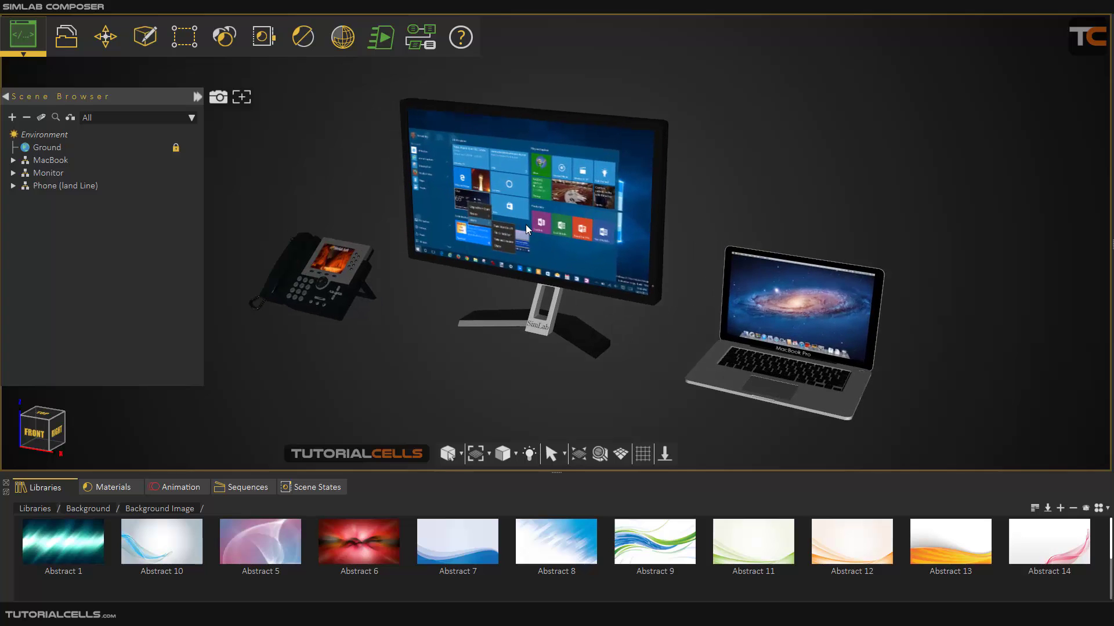
middle_click_drag(560, 252, 548, 259)
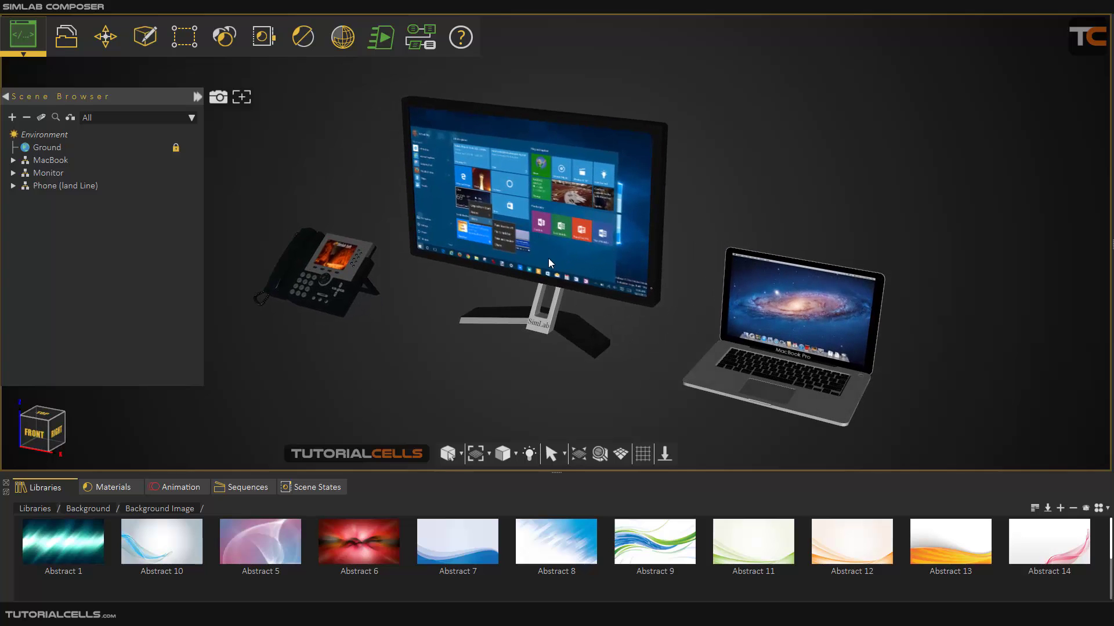
left_click_drag(548, 259, 446, 269)
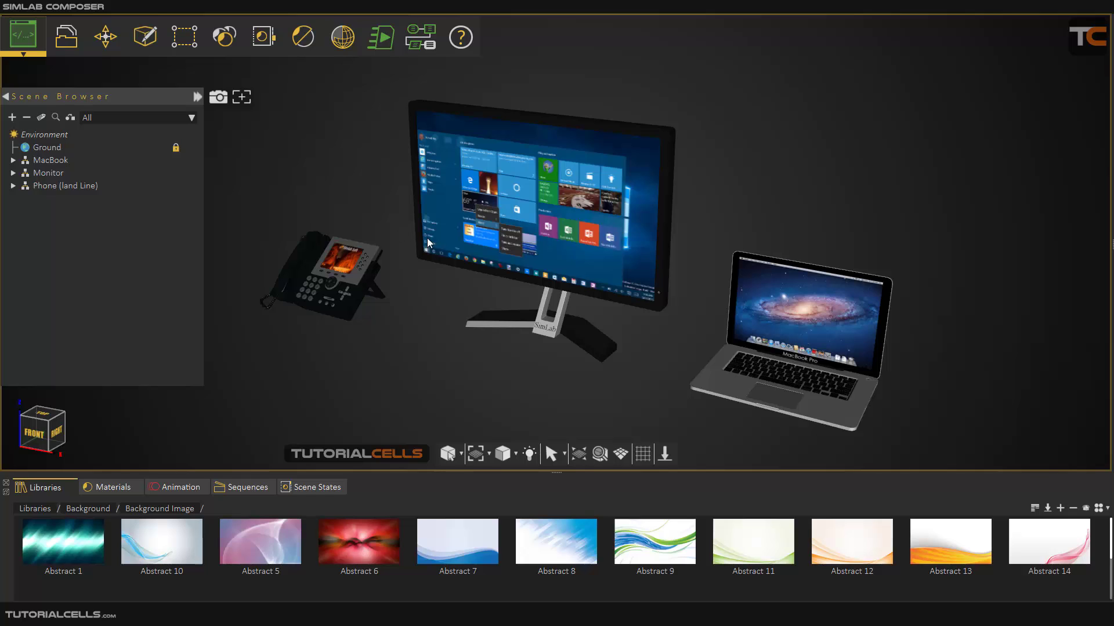
left_click(35, 508)
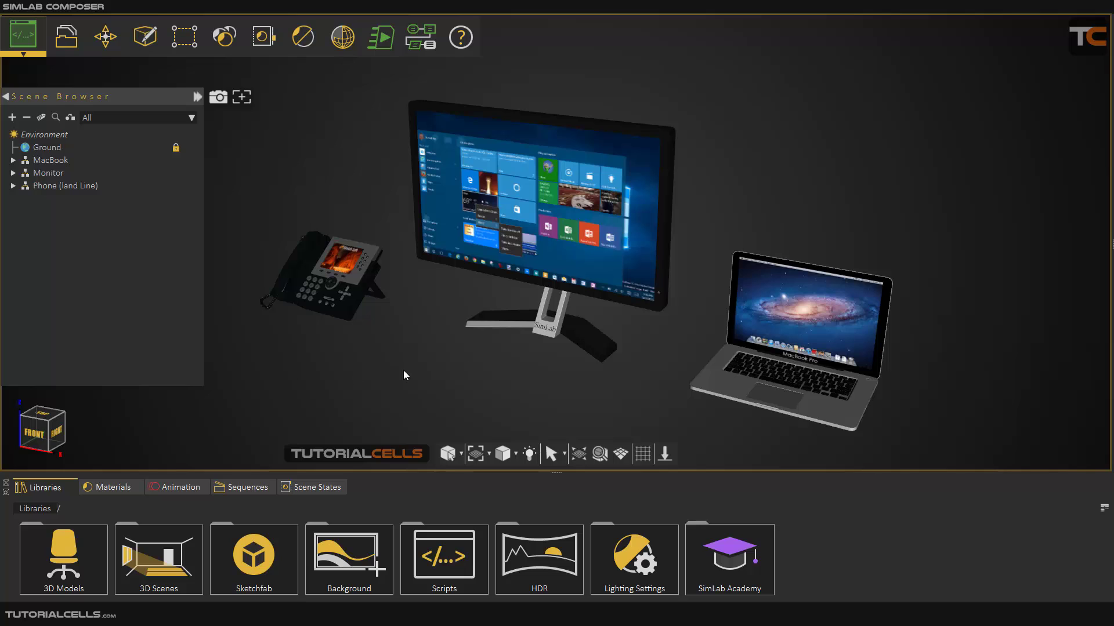
- Switch to the Virtual Reality workbench and set render Output Format to PNG Without Background
left_click(23, 36)
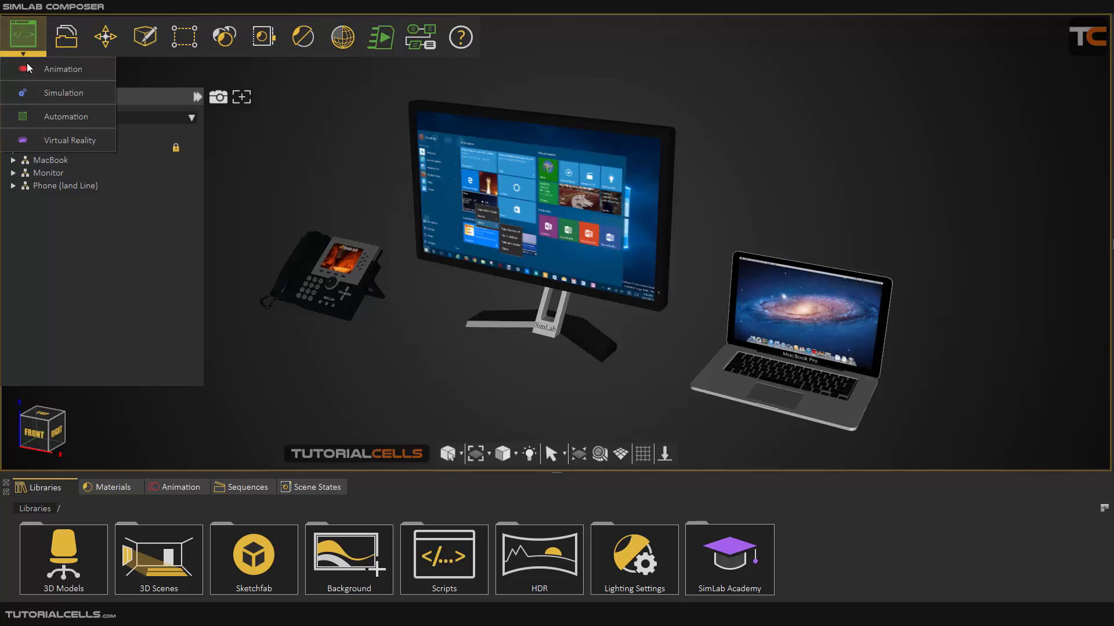
left_click(58, 138)
left_click(309, 40)
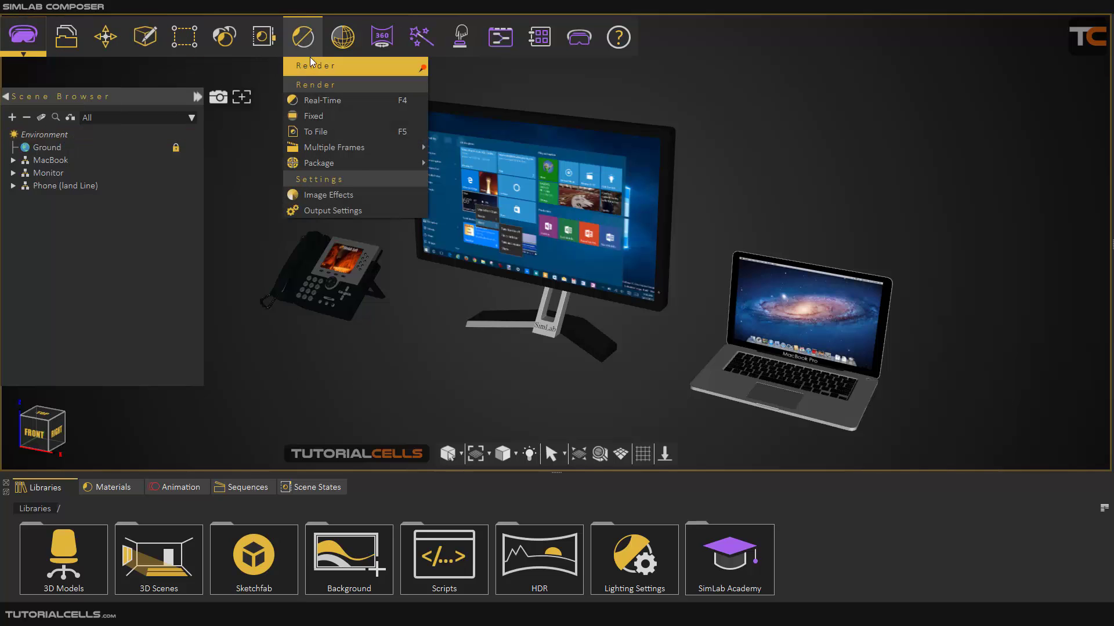
left_click(326, 212)
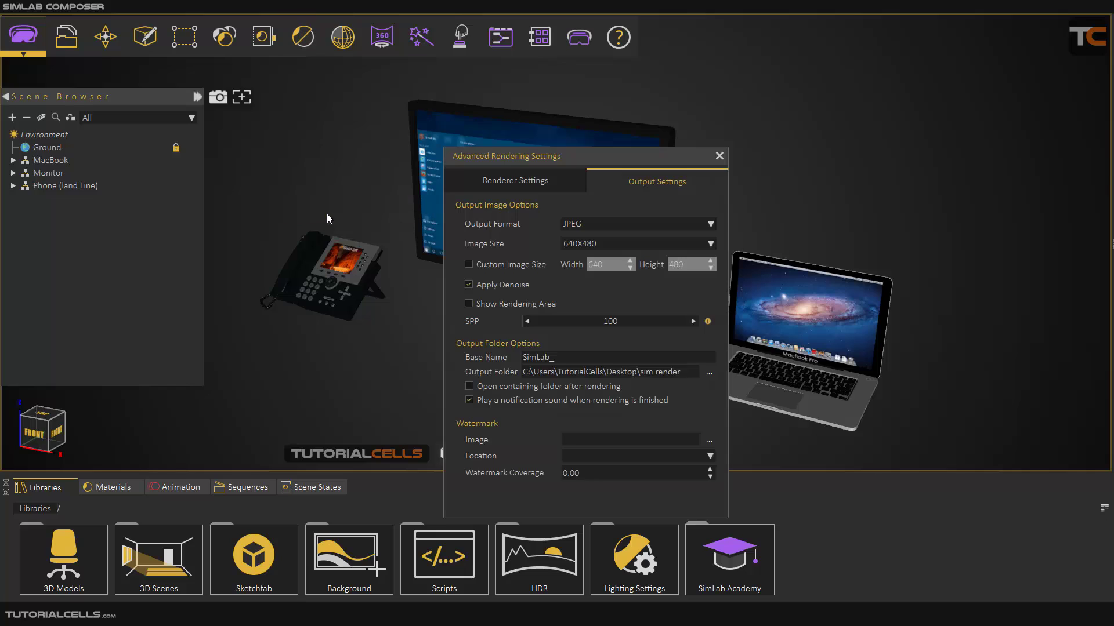
left_click(593, 224)
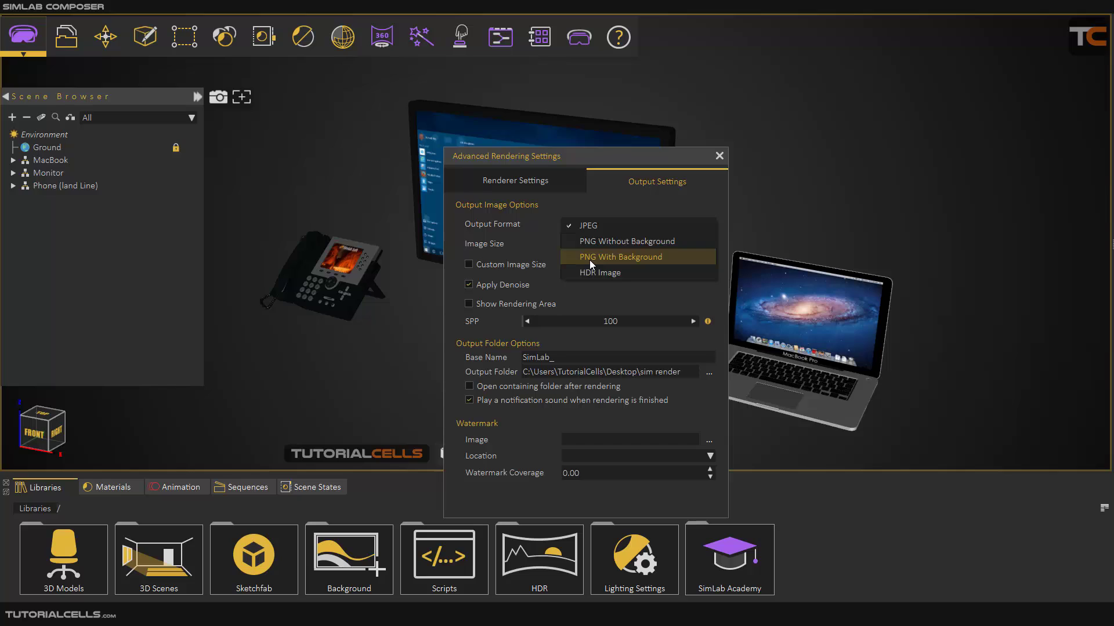
left_click(591, 245)
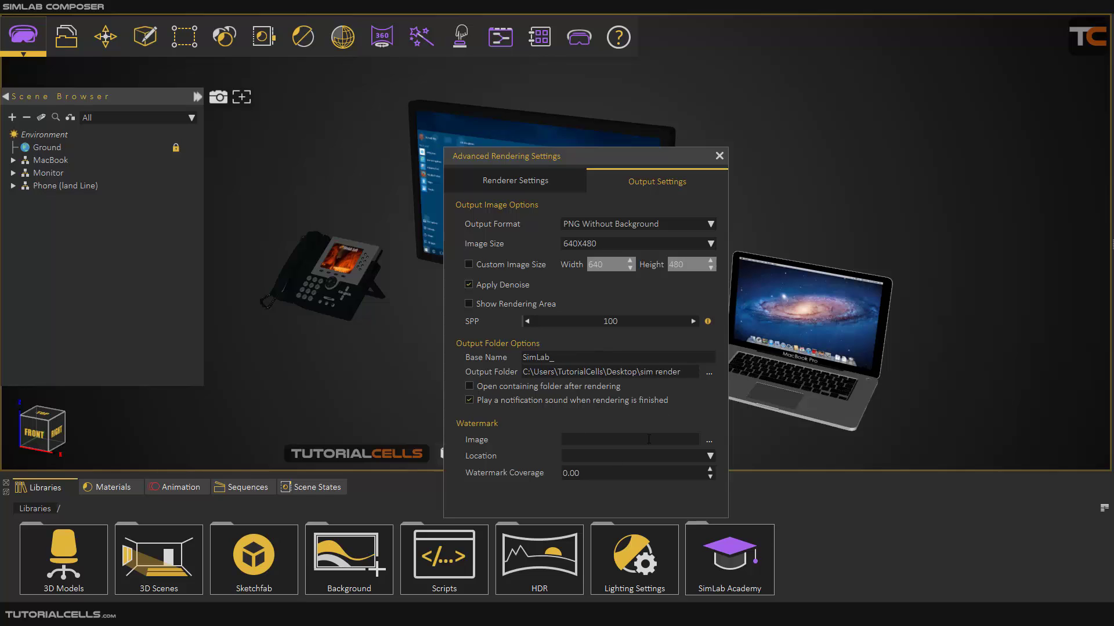
left_click(718, 157)
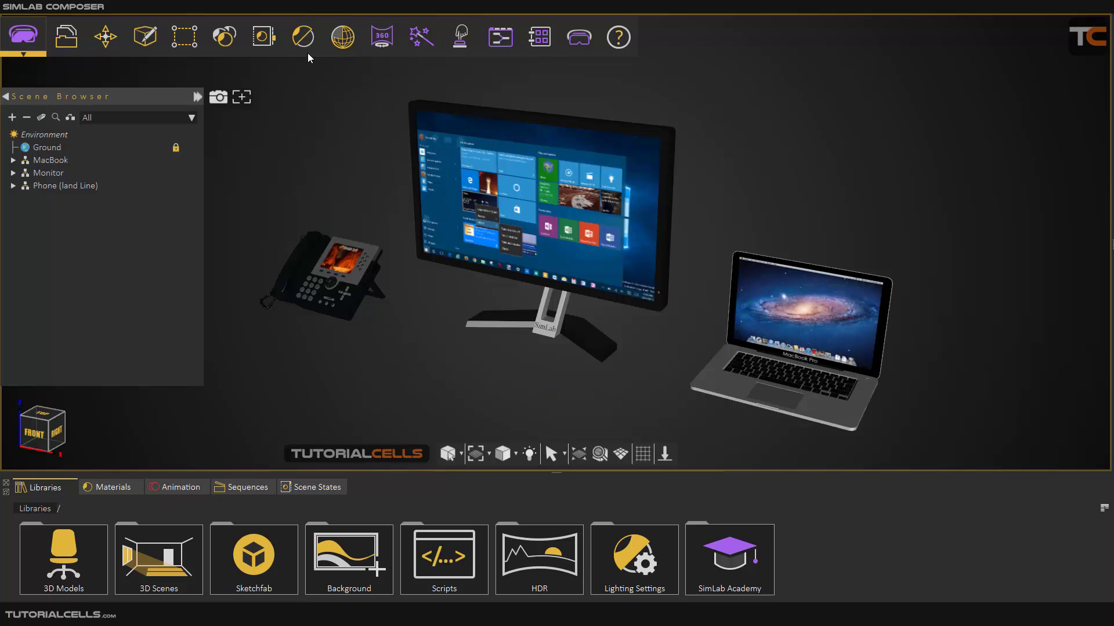
left_click(302, 36)
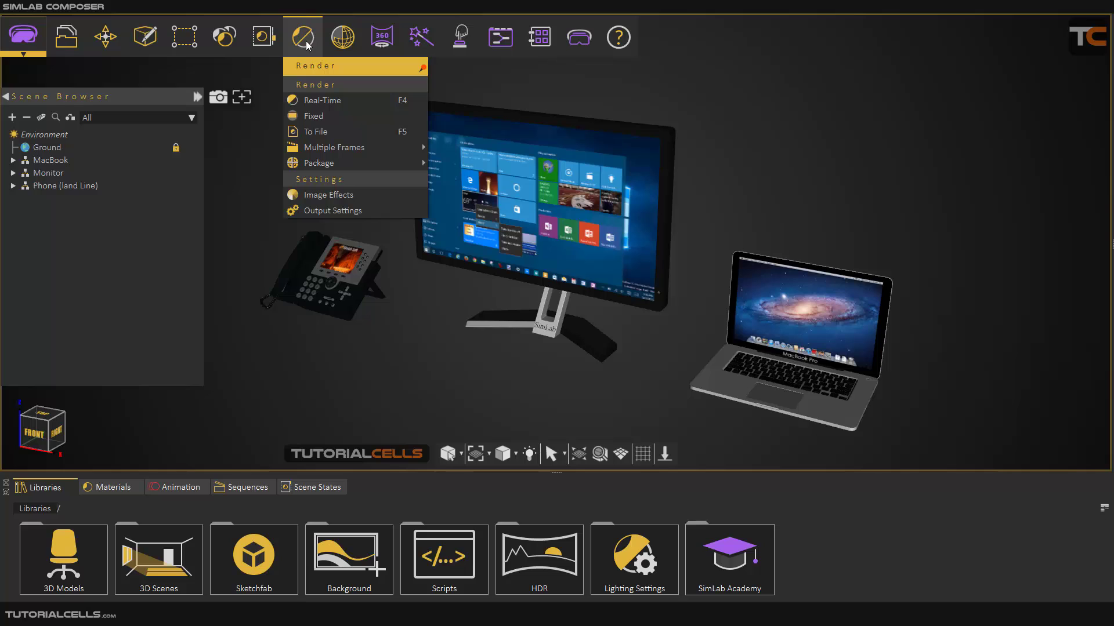
- Run a test fixed render, then reframe the phone, monitor and laptop in the view
left_click(339, 115)
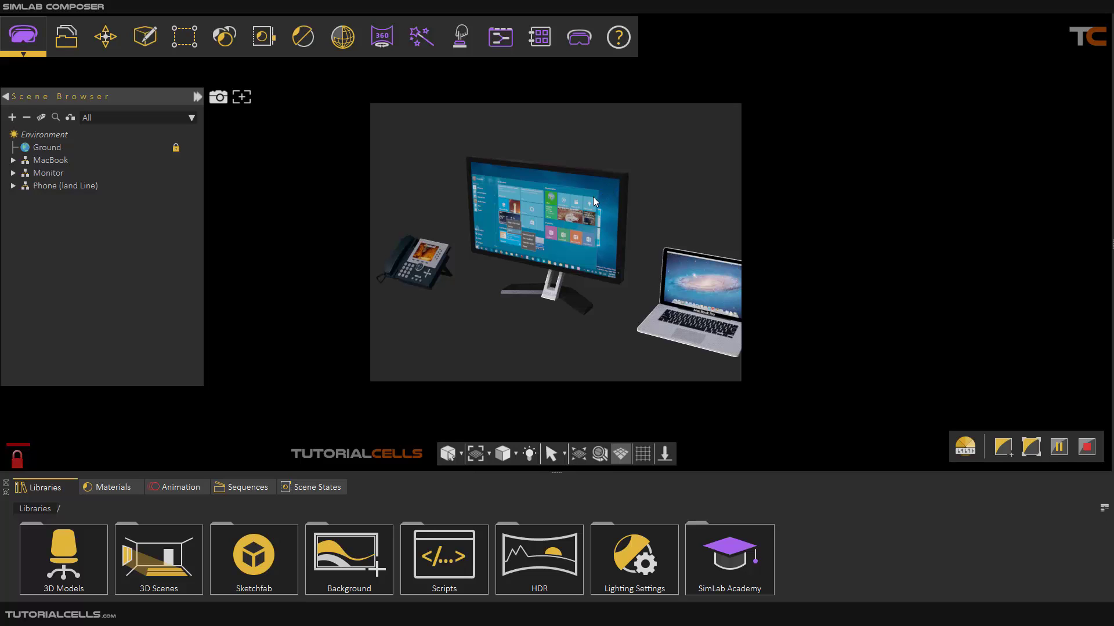
left_click(1087, 447)
scroll(670, 287, "down", 2)
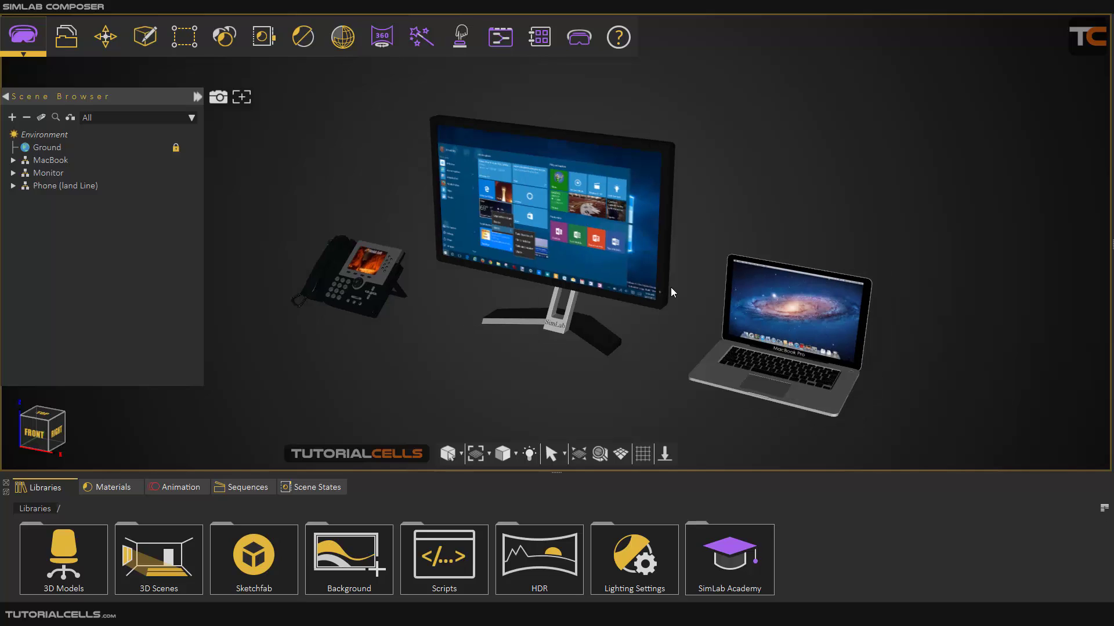
middle_click_drag(662, 288, 615, 282)
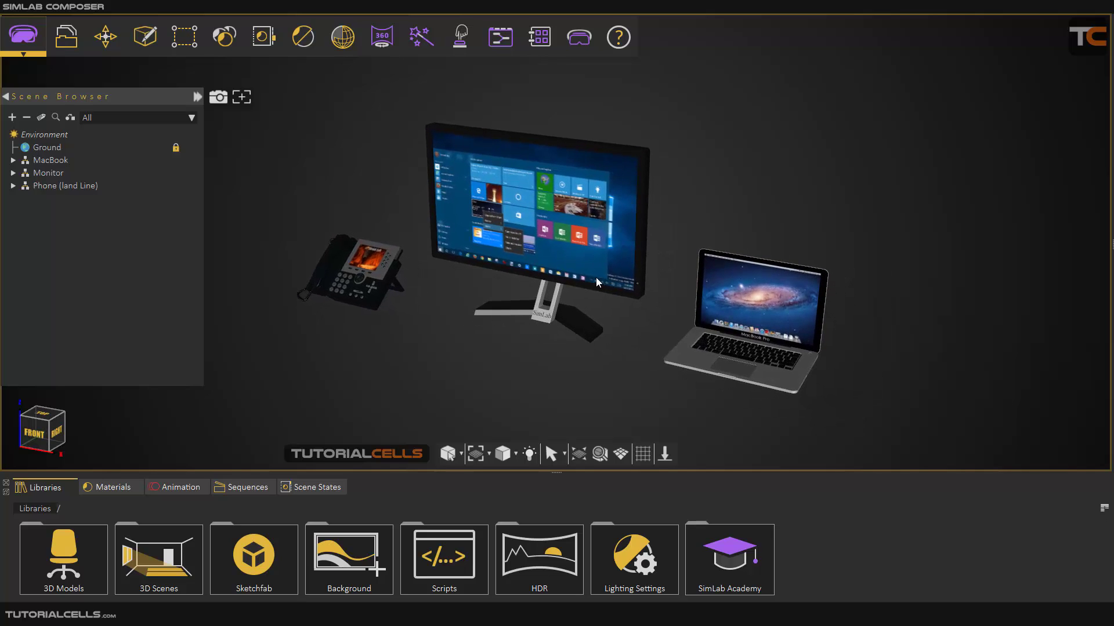
scroll(601, 274, "down", 1)
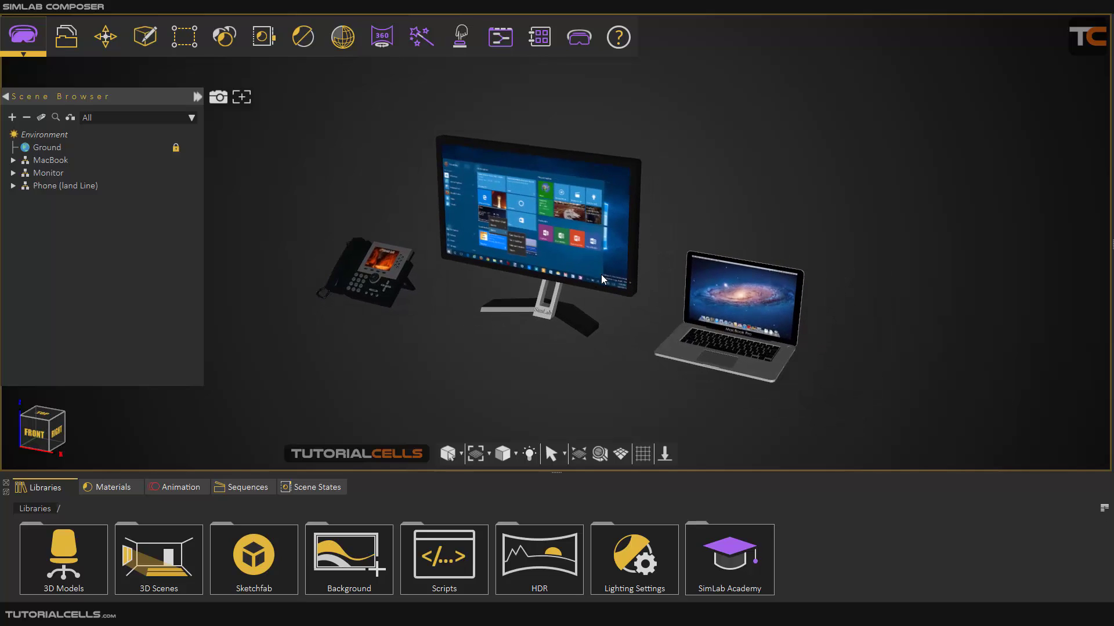
- Render the reframed view and save it as 'all' in Desktop\catalog VR
left_click(304, 47)
left_click(311, 117)
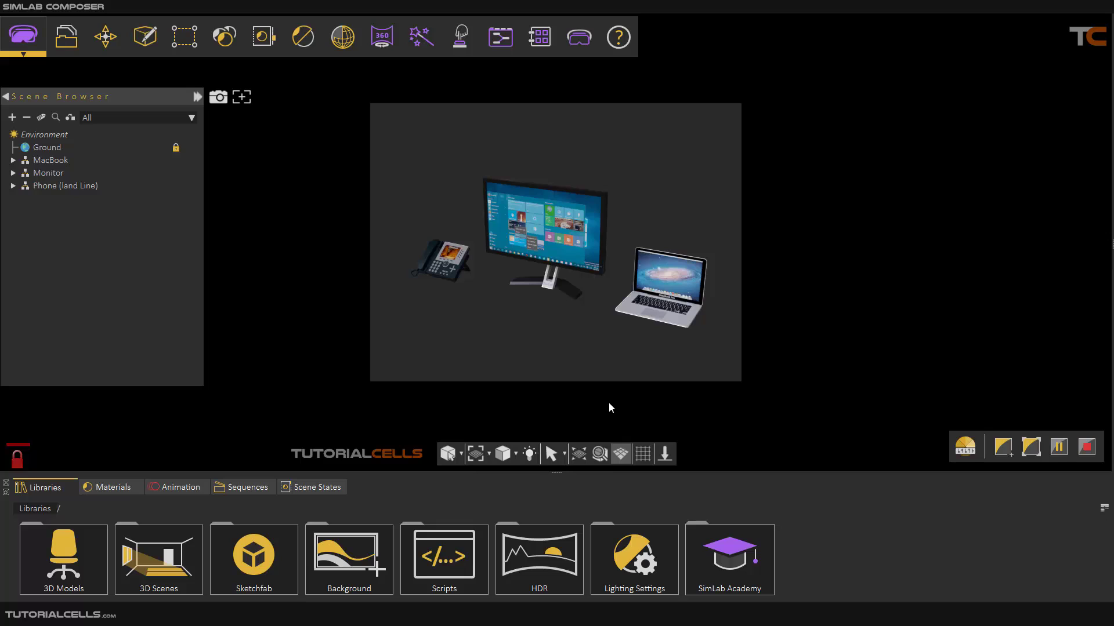
left_click(664, 454)
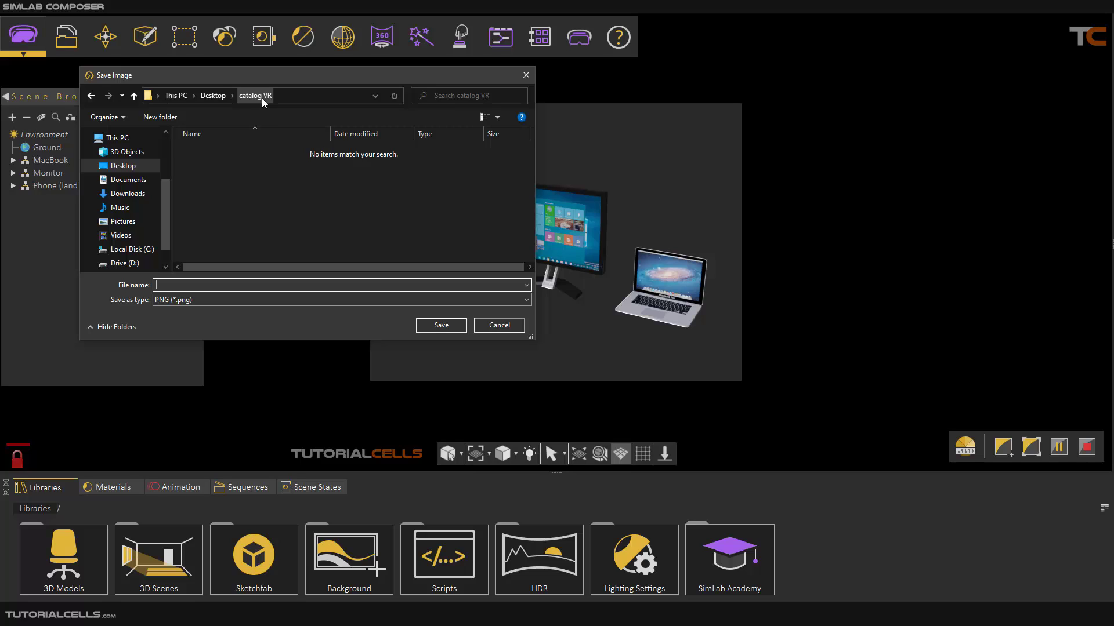
type("all")
left_click(439, 325)
left_click(1085, 450)
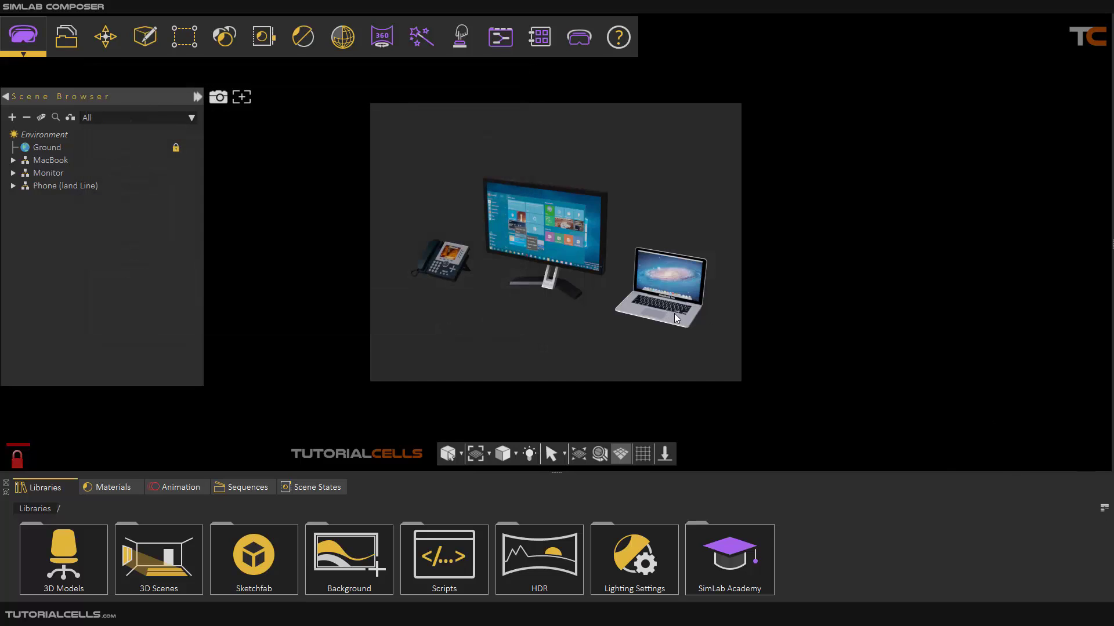
- Hide the MacBook, phone and monitor, then unhide only the MacBook
left_click(606, 347)
scroll(625, 301, "down", 1)
scroll(725, 361, "up", 2)
middle_click_drag(688, 322, 586, 243)
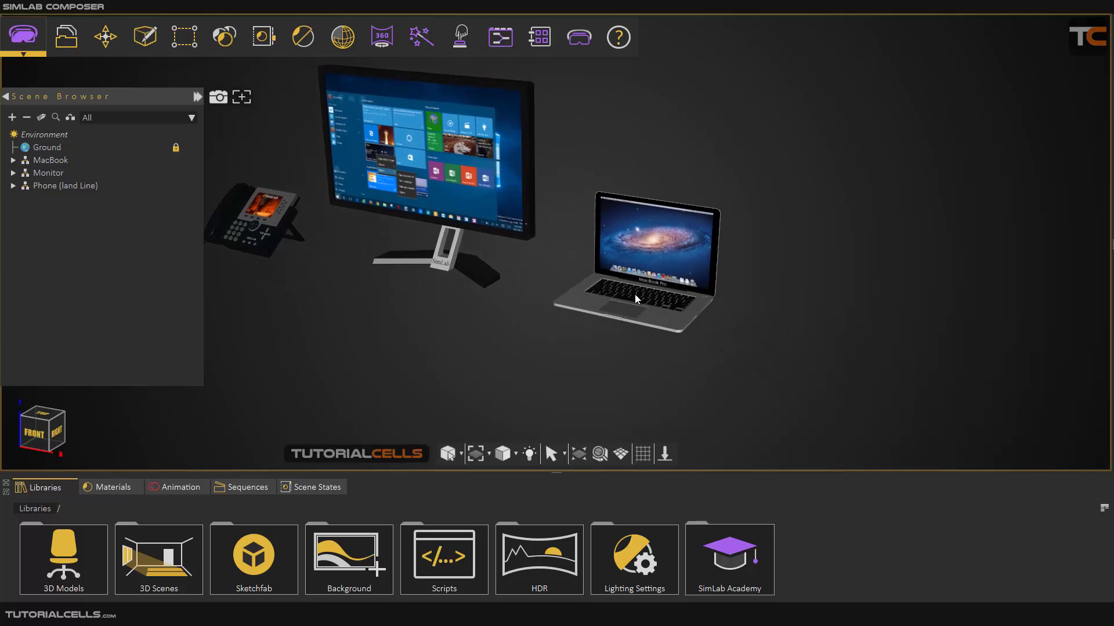
scroll(634, 295, "up", 1)
left_click(43, 160)
left_click(49, 185, "ctrl")
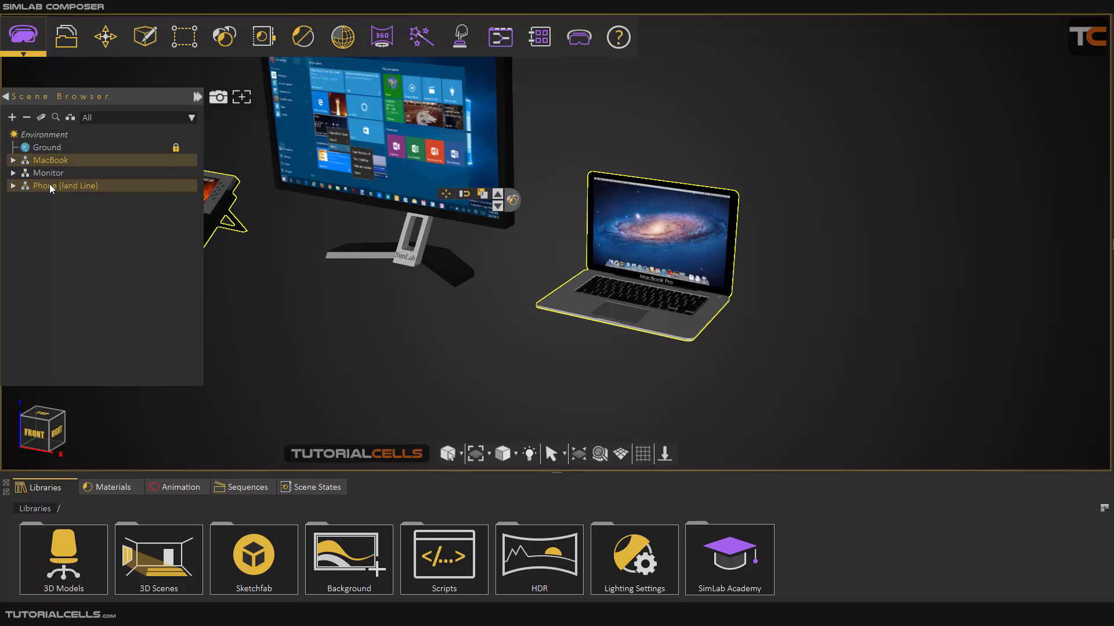
left_click(51, 172, "ctrl")
key("h")
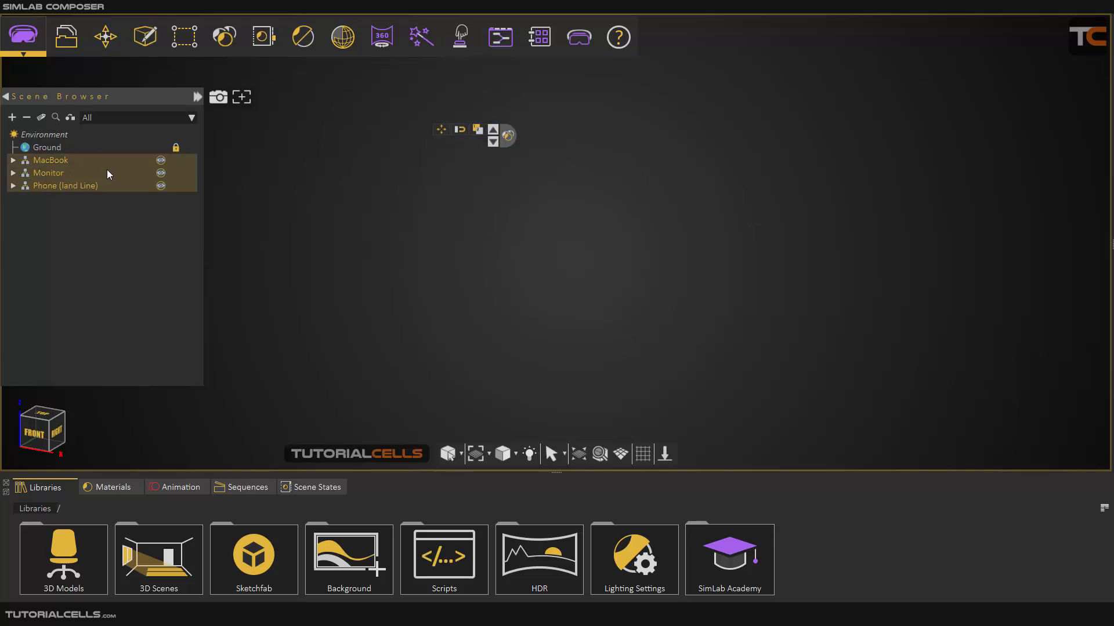
left_click(59, 186)
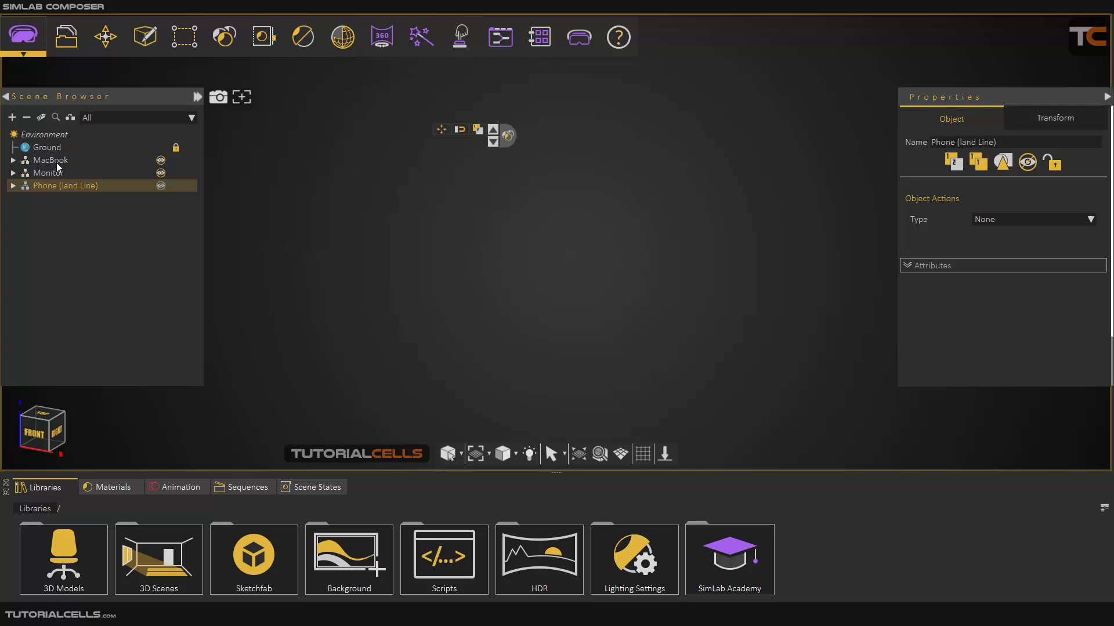
left_click(57, 161)
key("h")
- Run a fixed render of the MacBook, then fit the view to it
scroll(663, 262, "up", 3)
middle_click_drag(613, 260, 553, 276)
scroll(556, 253, "down", 1)
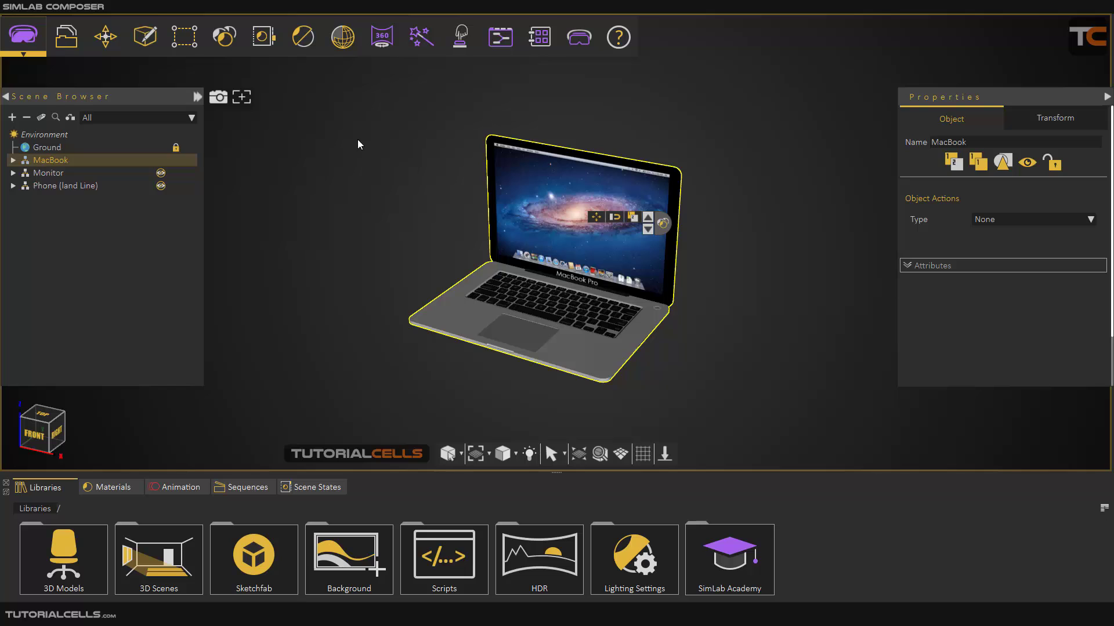
left_click(302, 36)
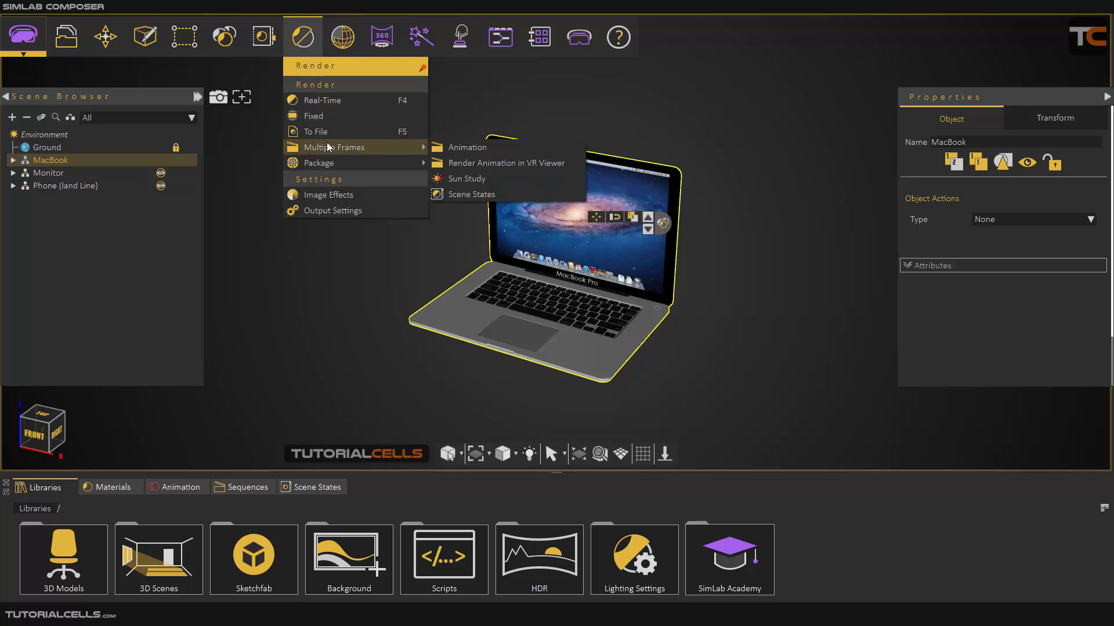
left_click(326, 118)
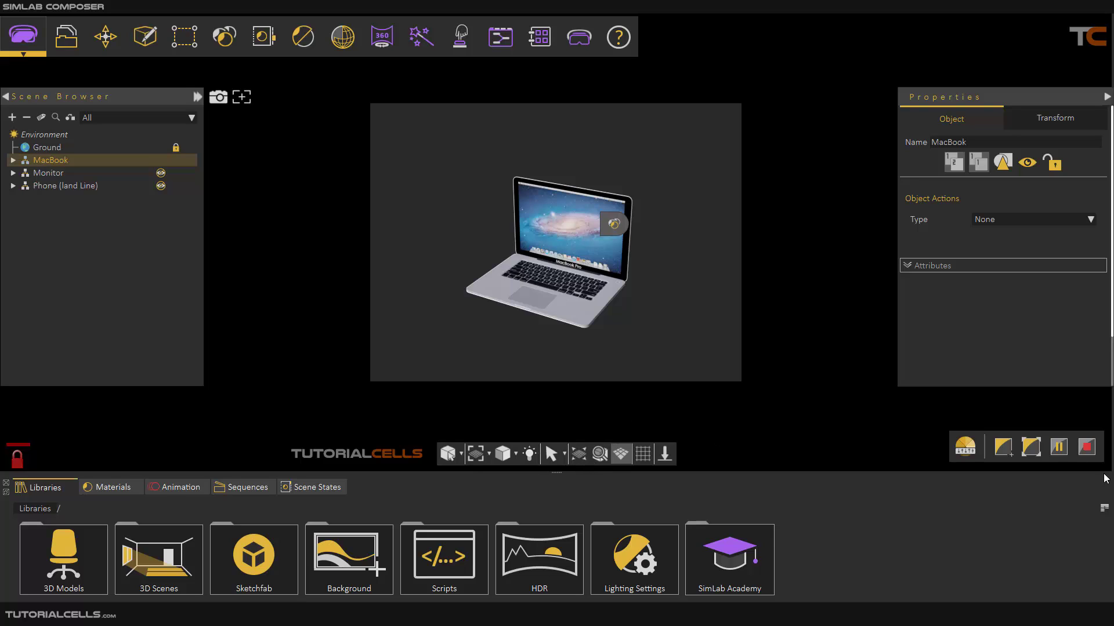
left_click(1086, 447)
left_click(578, 456)
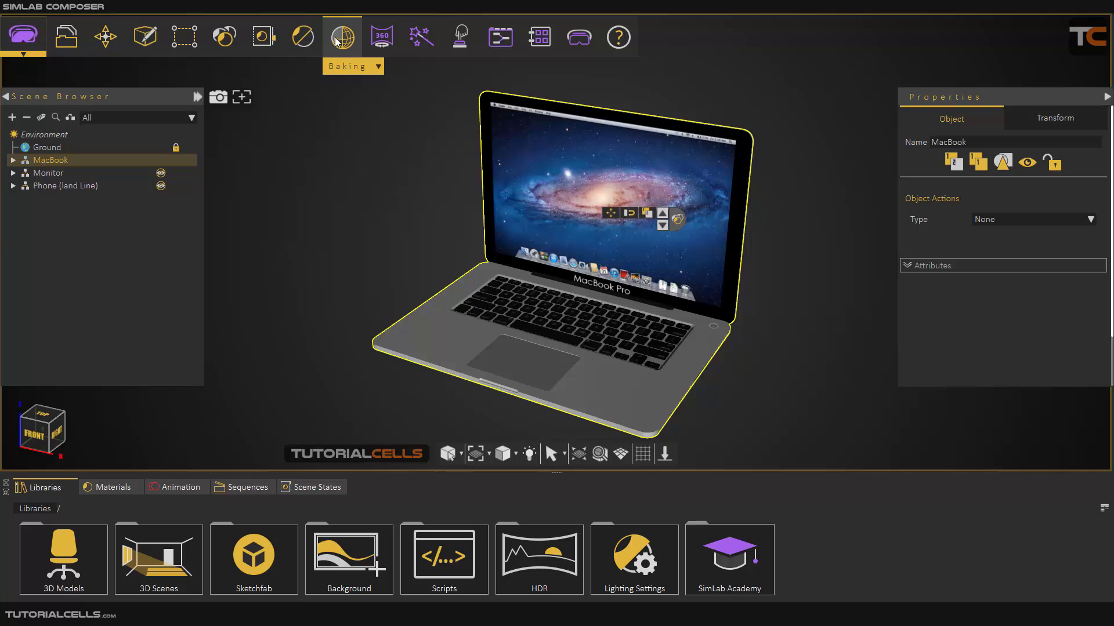
- Render the framed MacBook and save it as 'mac' in the catalog VR folder
left_click(303, 37)
left_click(313, 118)
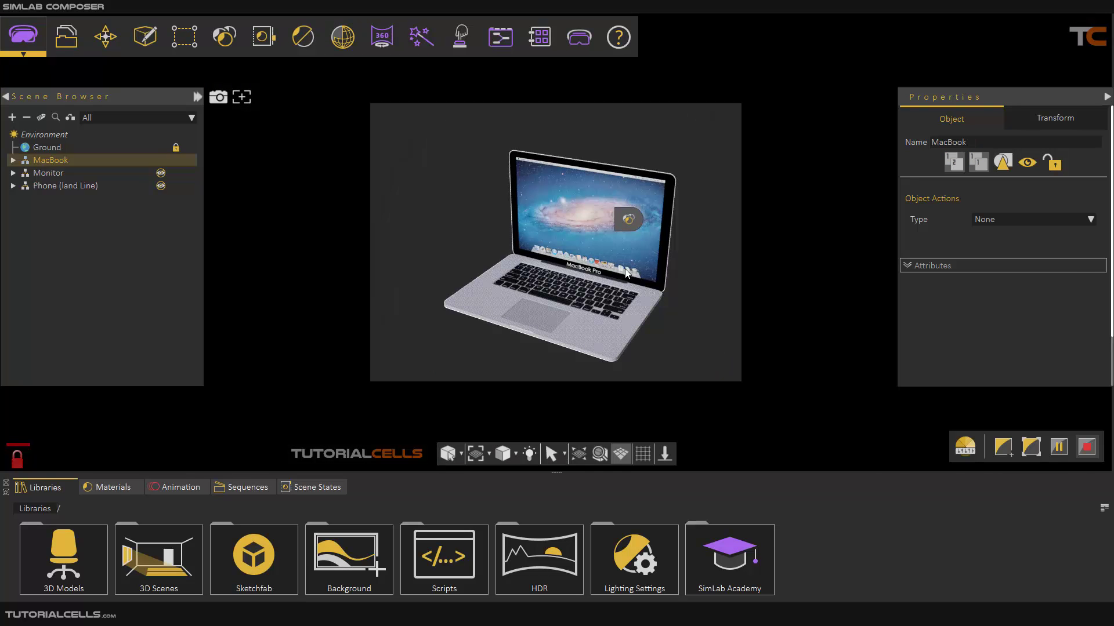
left_click(800, 362)
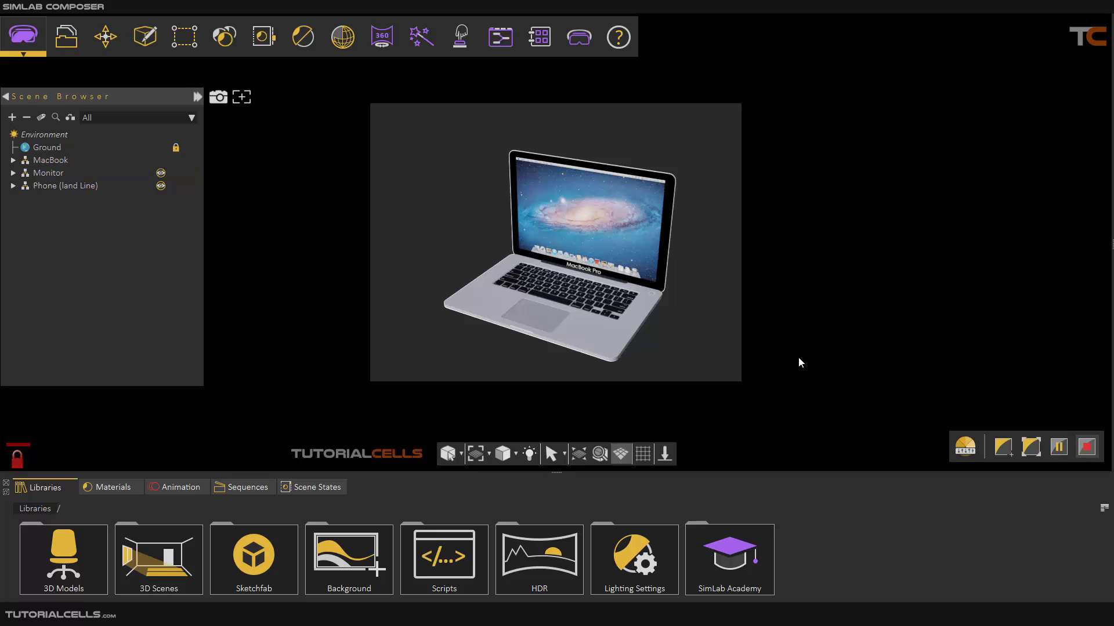
left_click(665, 454)
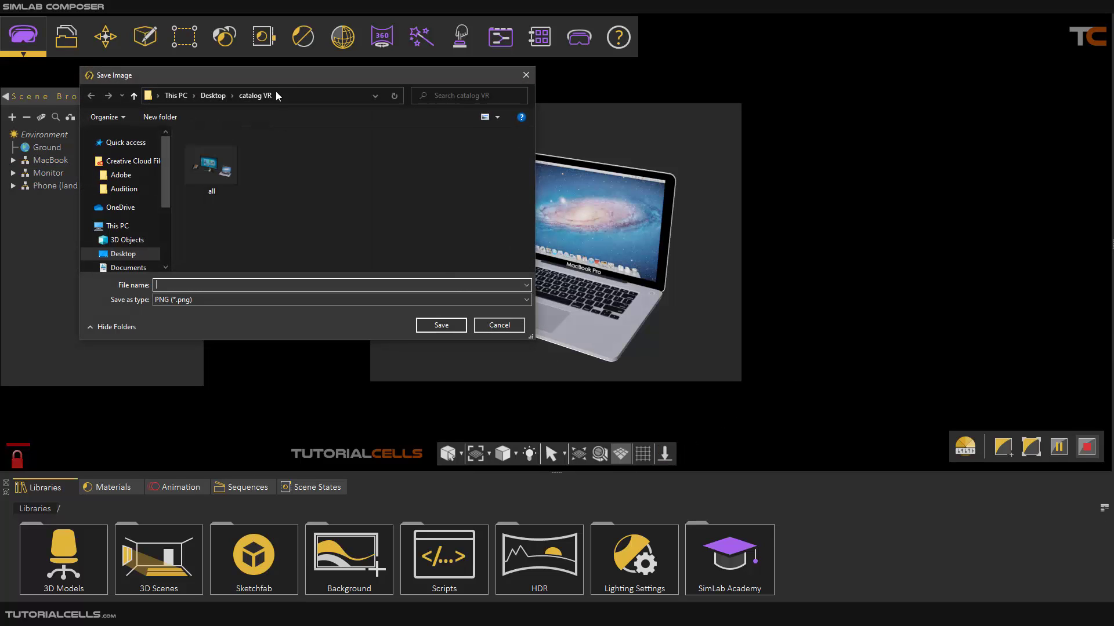
left_click_drag(278, 76, 308, 91)
type("mac")
left_click(455, 344)
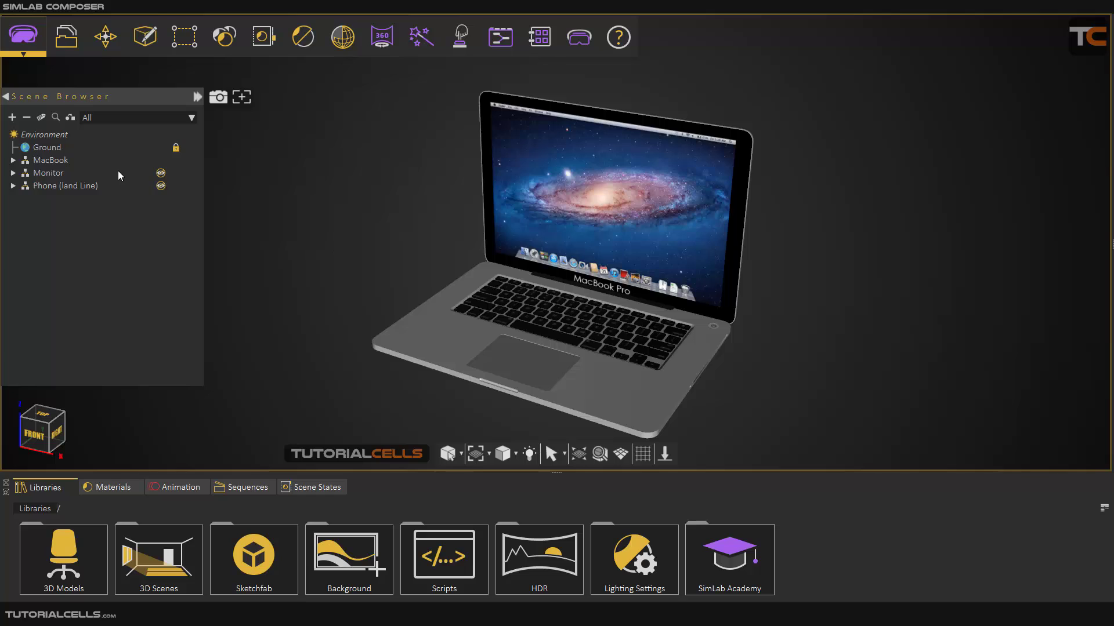
left_click(114, 170)
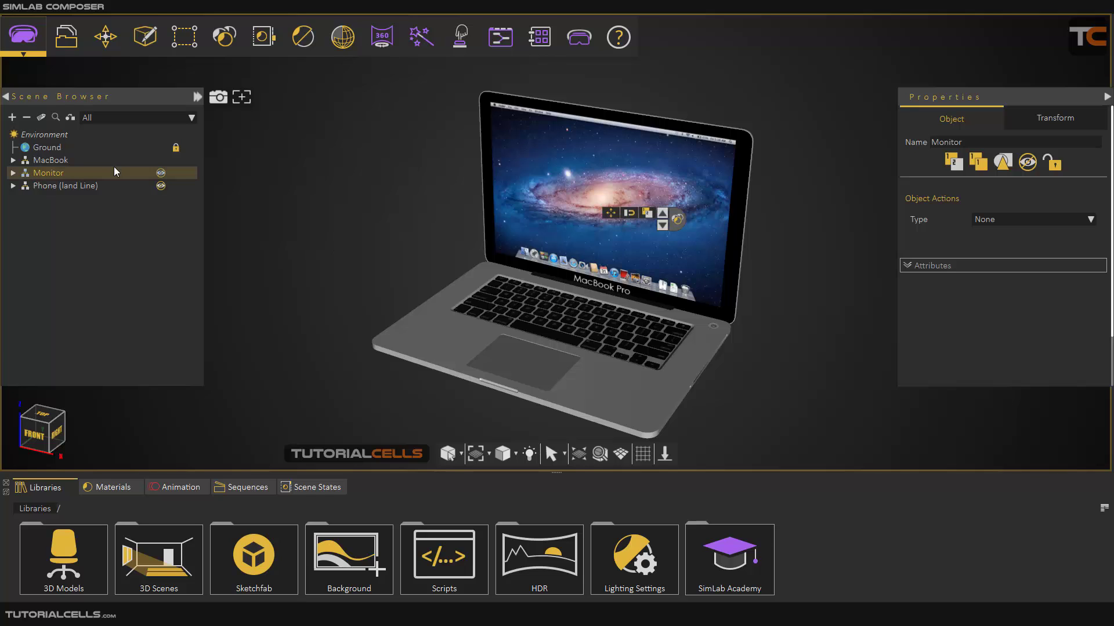
- Hide the MacBook, unhide the Monitor and fit the view to it
left_click(126, 161)
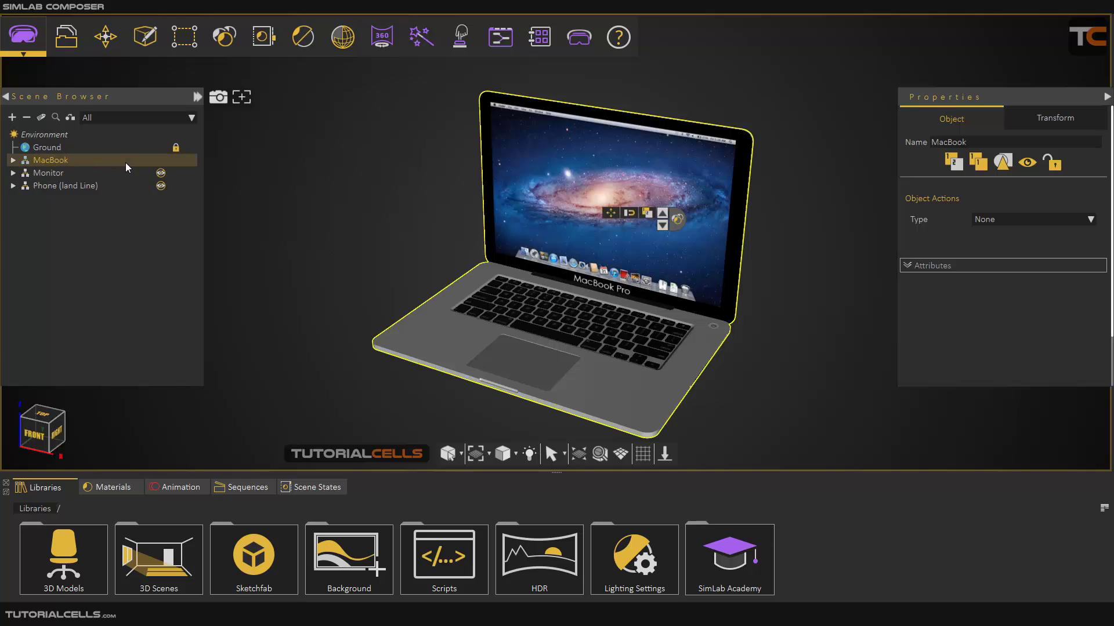
key("h")
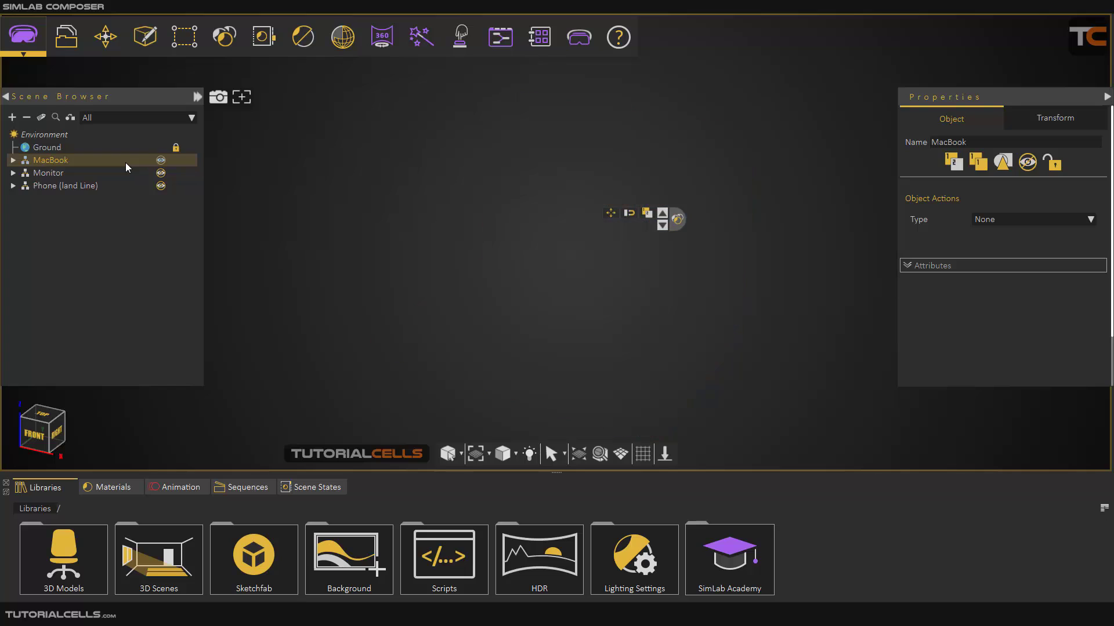
left_click(134, 173)
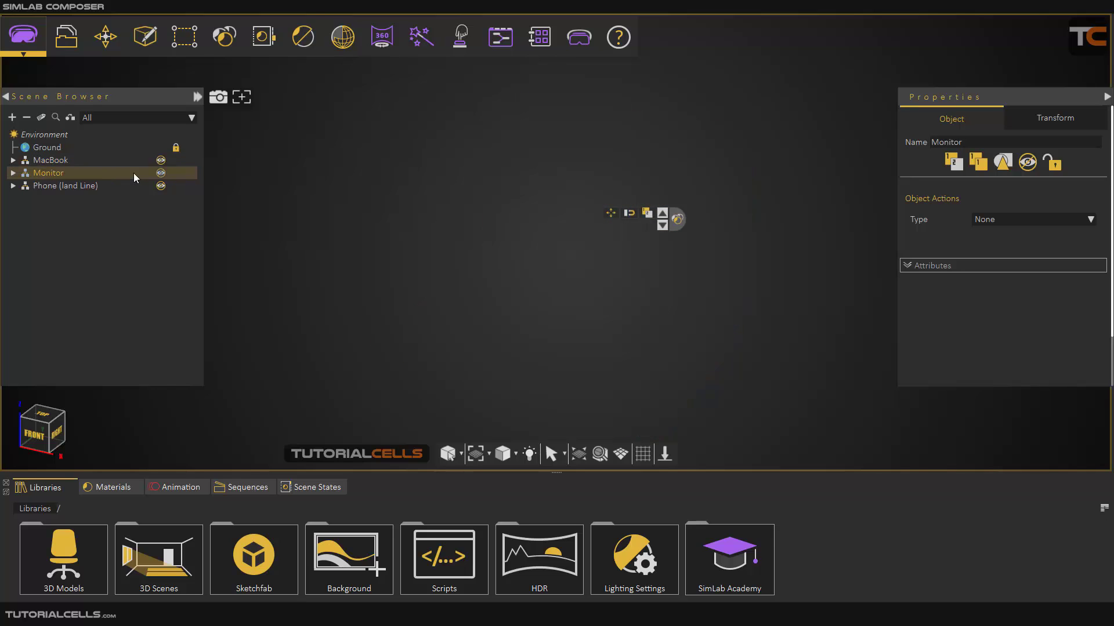
key("h")
left_click(579, 453)
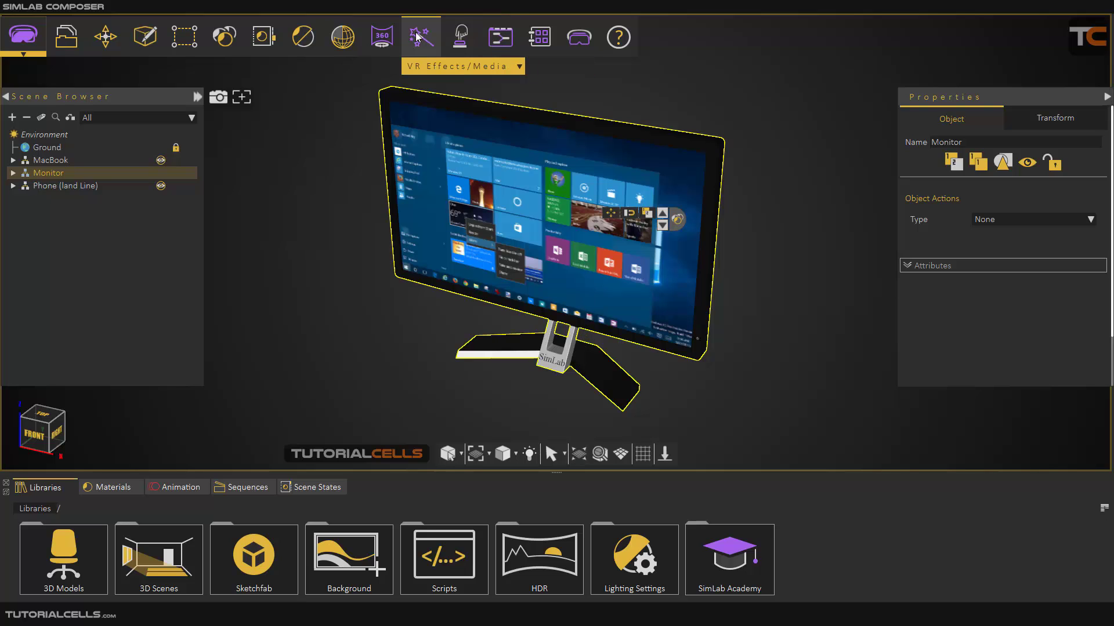
- Render the Monitor with a fixed render and save it as 'monitor'
left_click(302, 36)
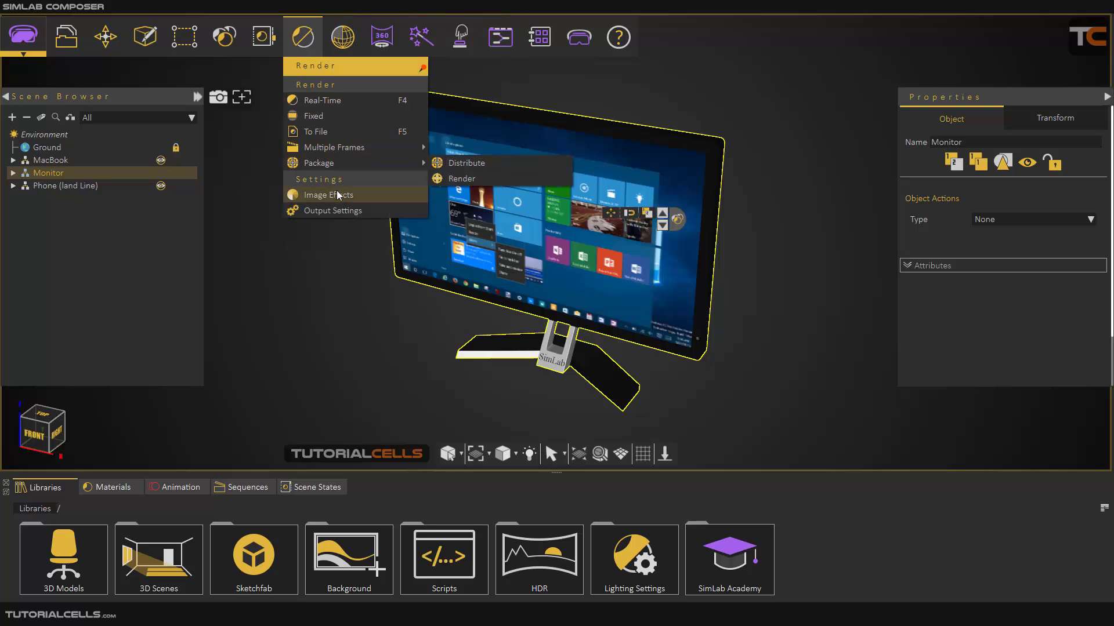
left_click(335, 123)
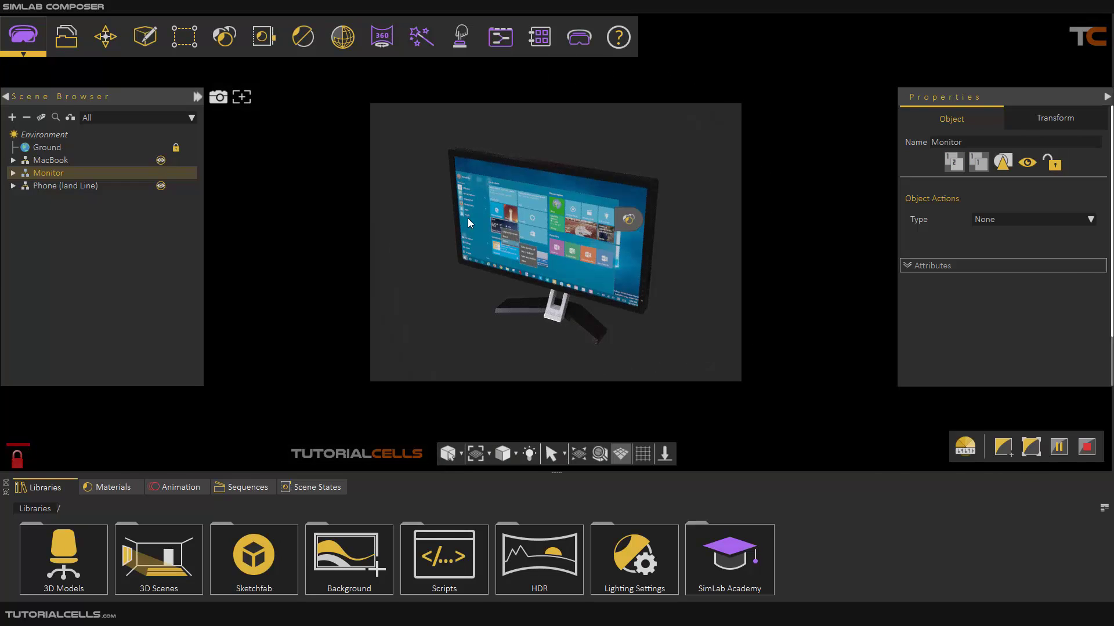
left_click(664, 455)
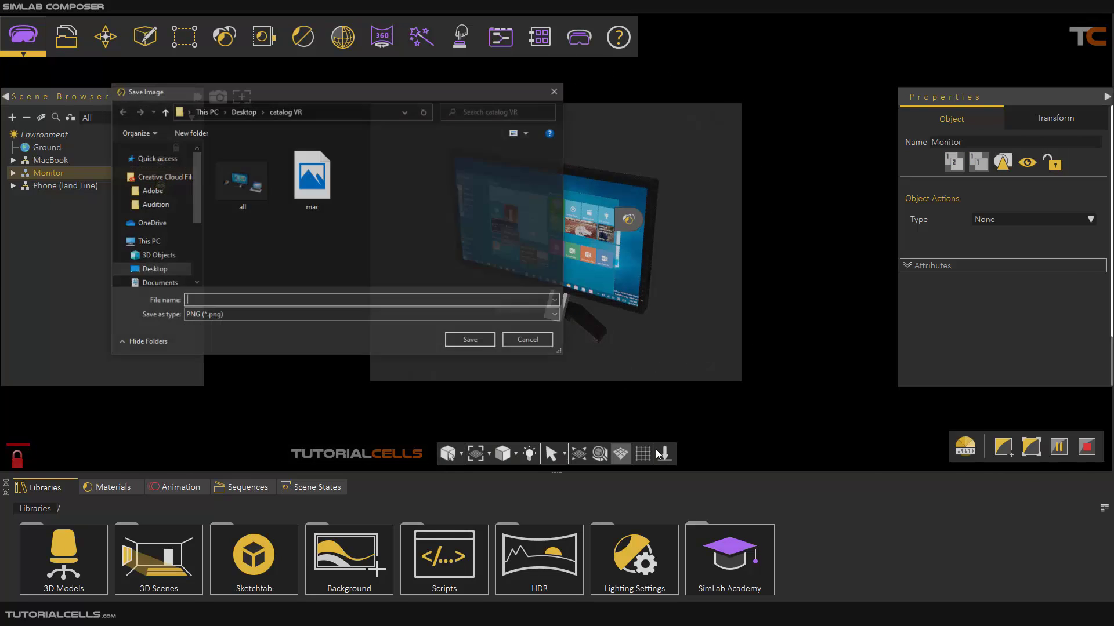
type("monitor")
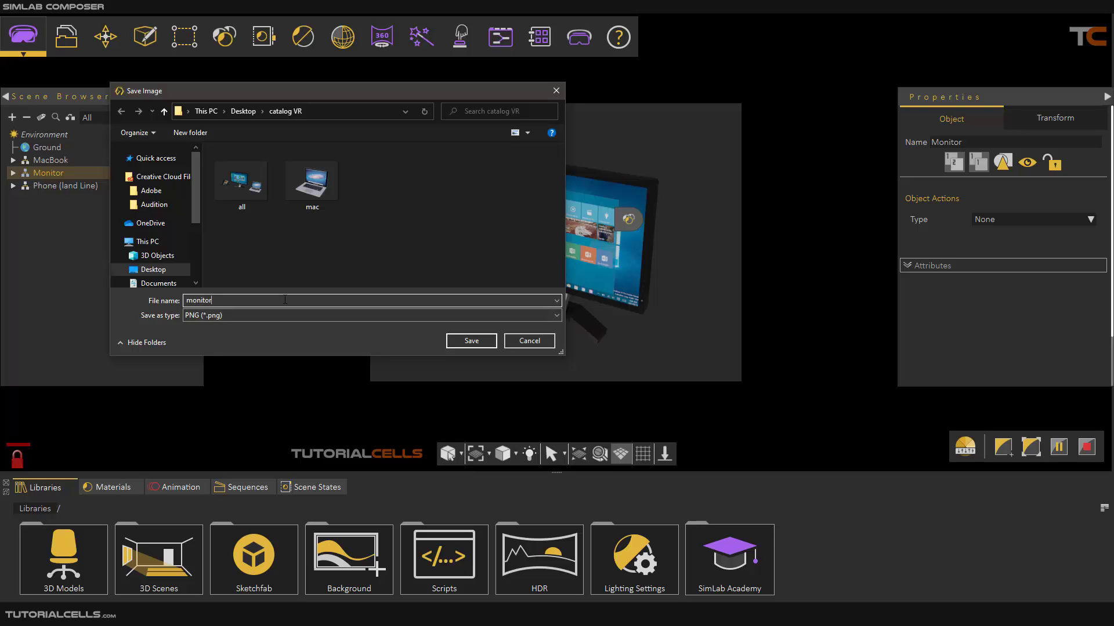
left_click(467, 341)
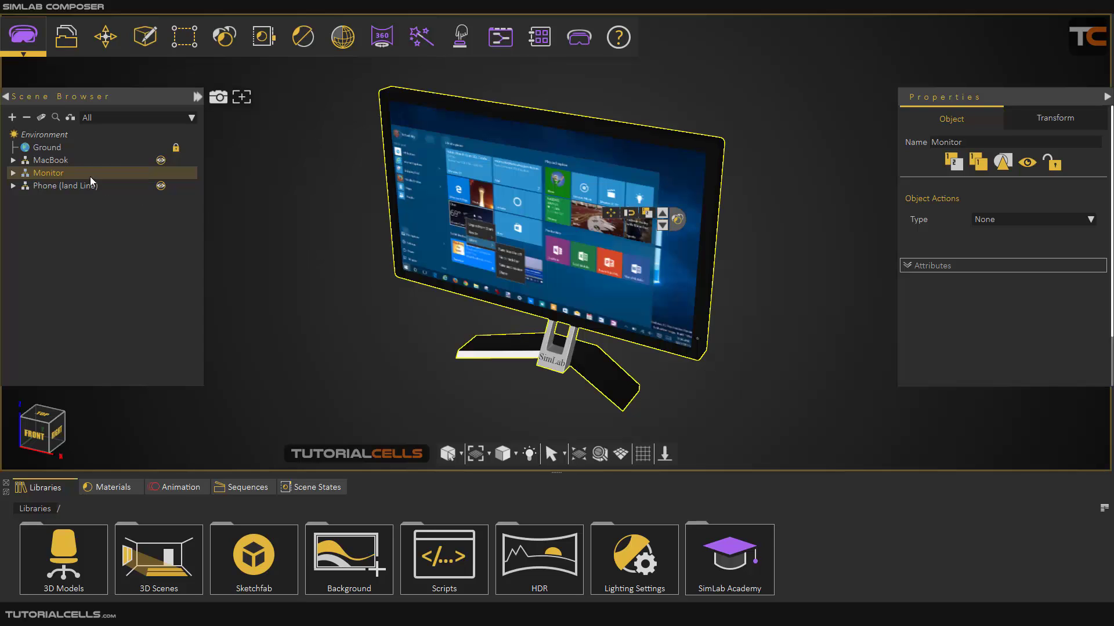
- Hide the Monitor and frame the Phone (land Line) to fill the view
key("h")
left_click(88, 185)
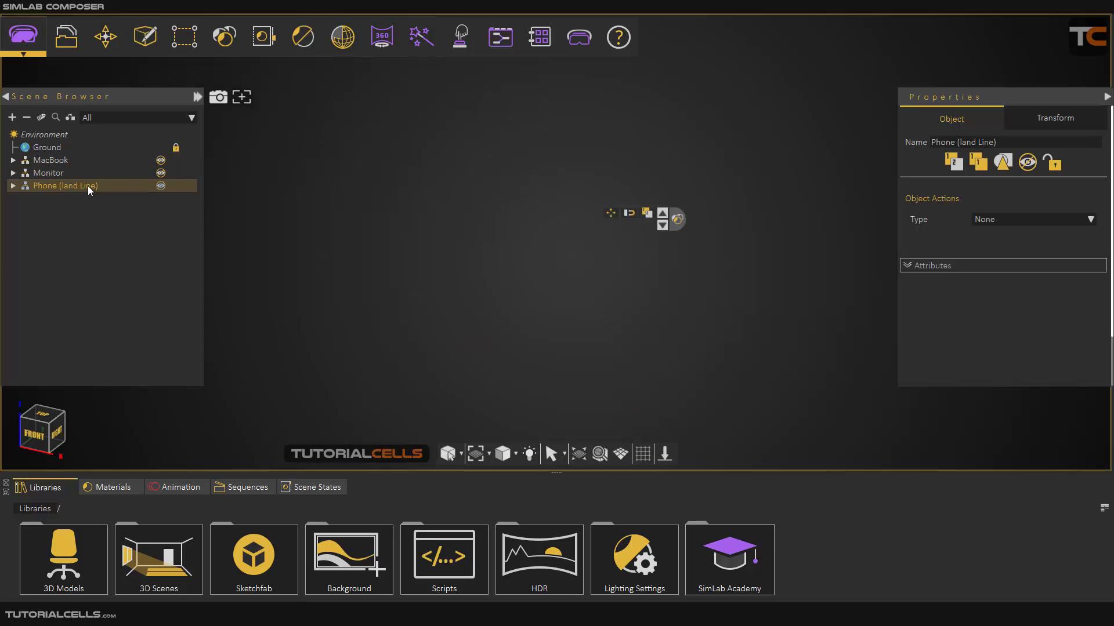
middle_click_drag(524, 262, 665, 217)
scroll(335, 238, "up", 2)
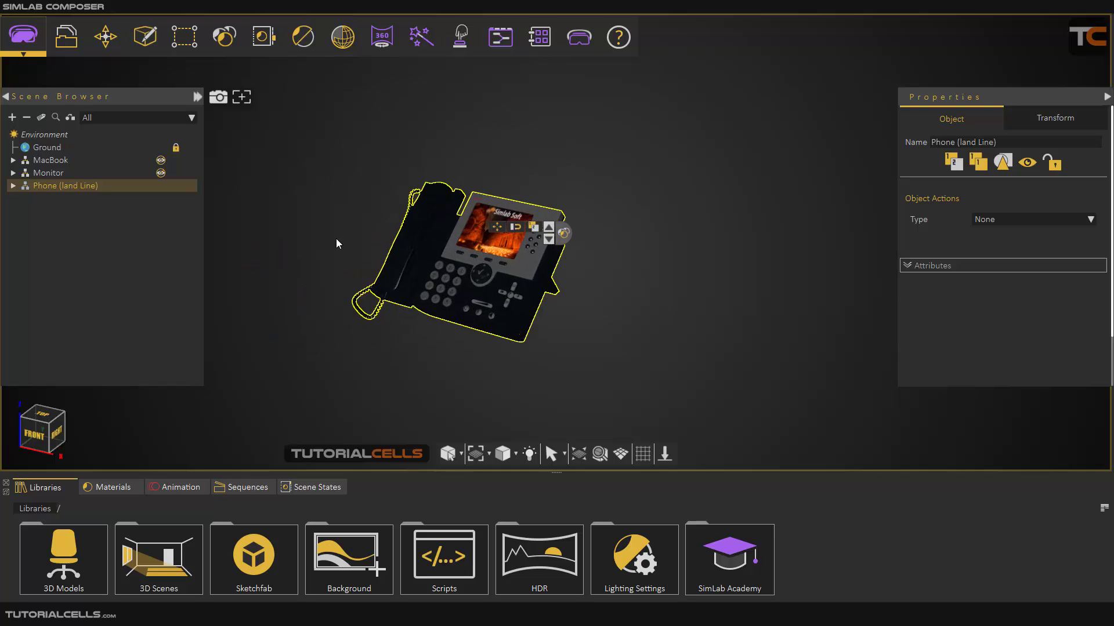
scroll(461, 256, "up", 1)
middle_click_drag(461, 255, 533, 270)
scroll(537, 270, "up", 1)
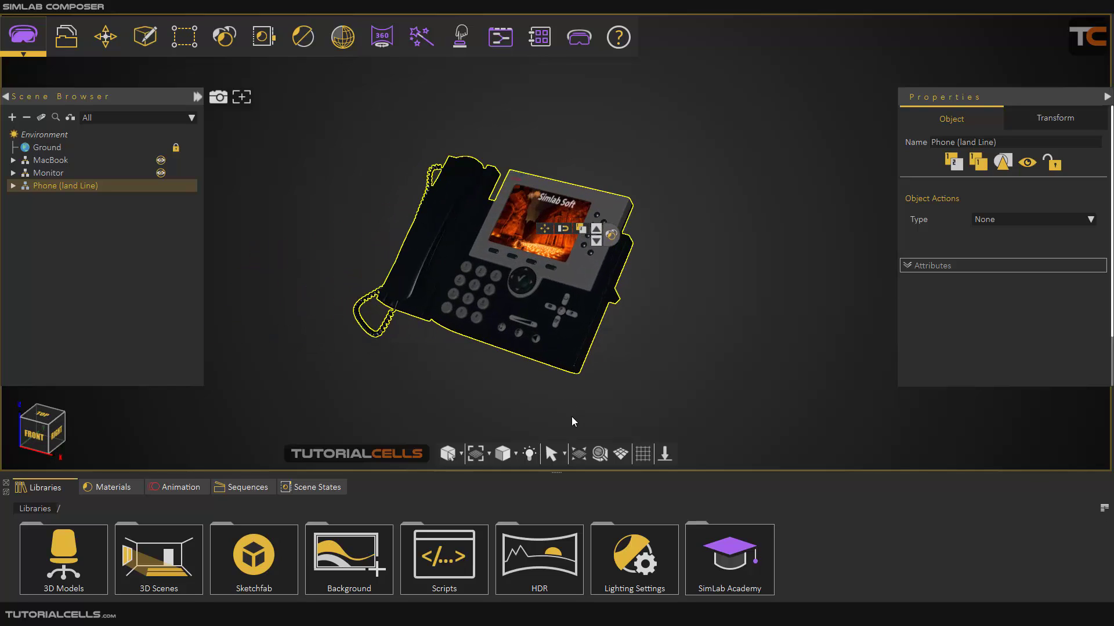
left_click(583, 451)
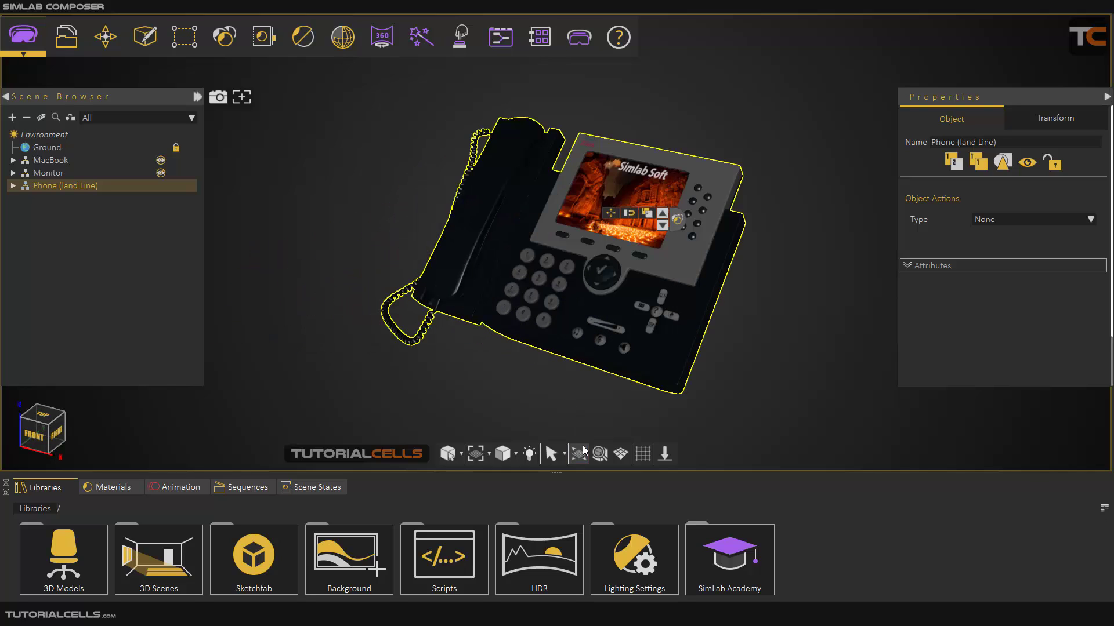
- Render the phone, save it as 'phone' in catalog VR, and close the render
left_click(303, 37)
left_click(312, 116)
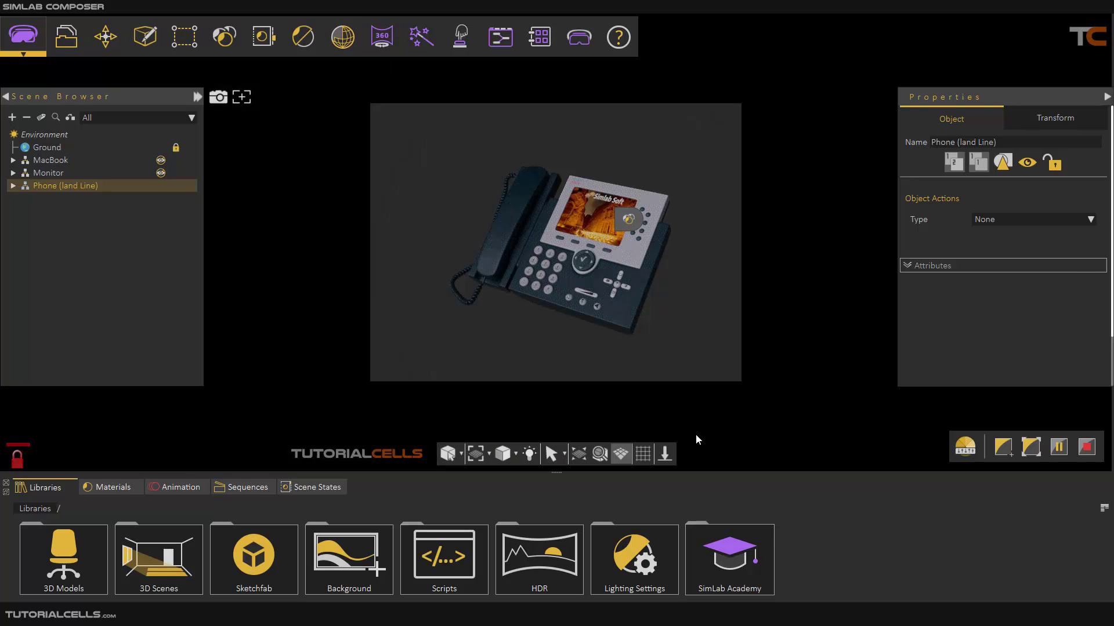
left_click(725, 432)
left_click(664, 454)
type("phone")
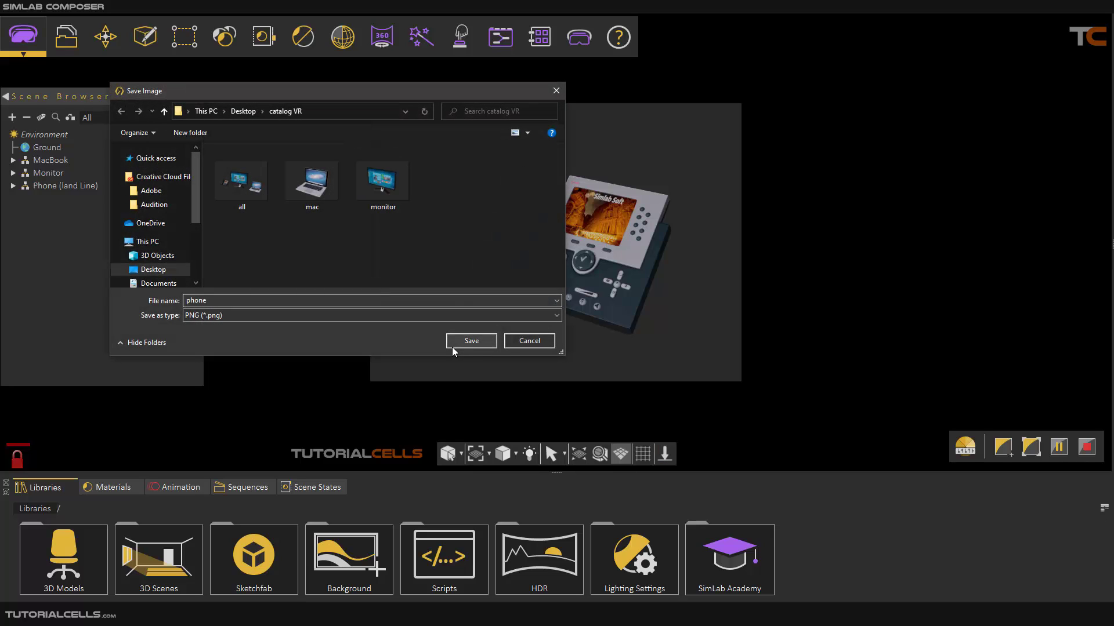
left_click(476, 341)
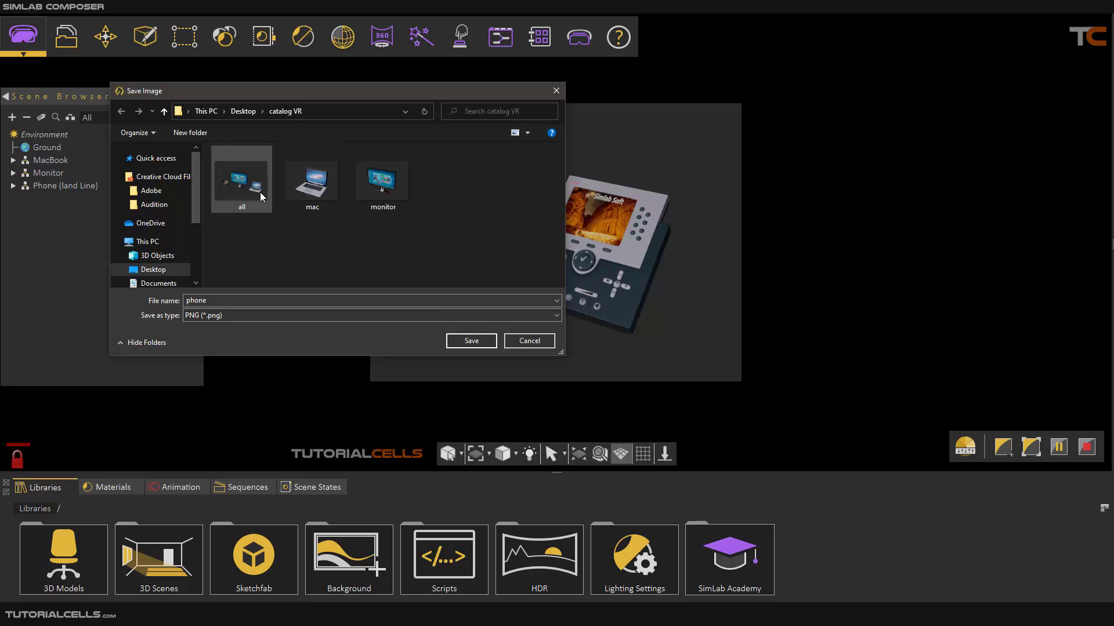
left_click(468, 341)
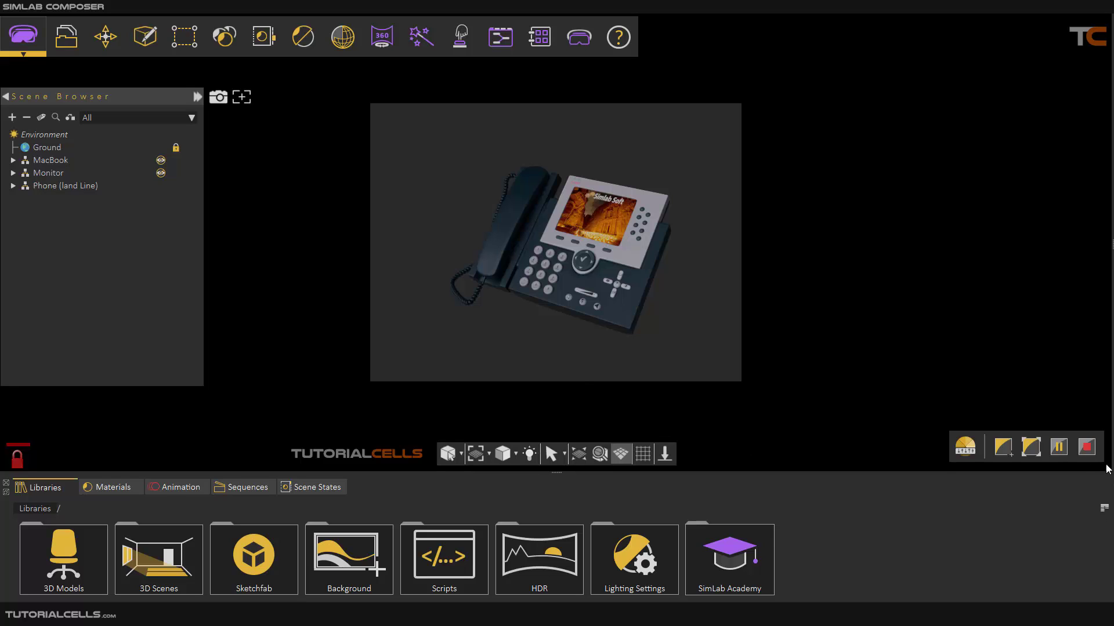
left_click(1086, 447)
scroll(576, 300, "down", 5)
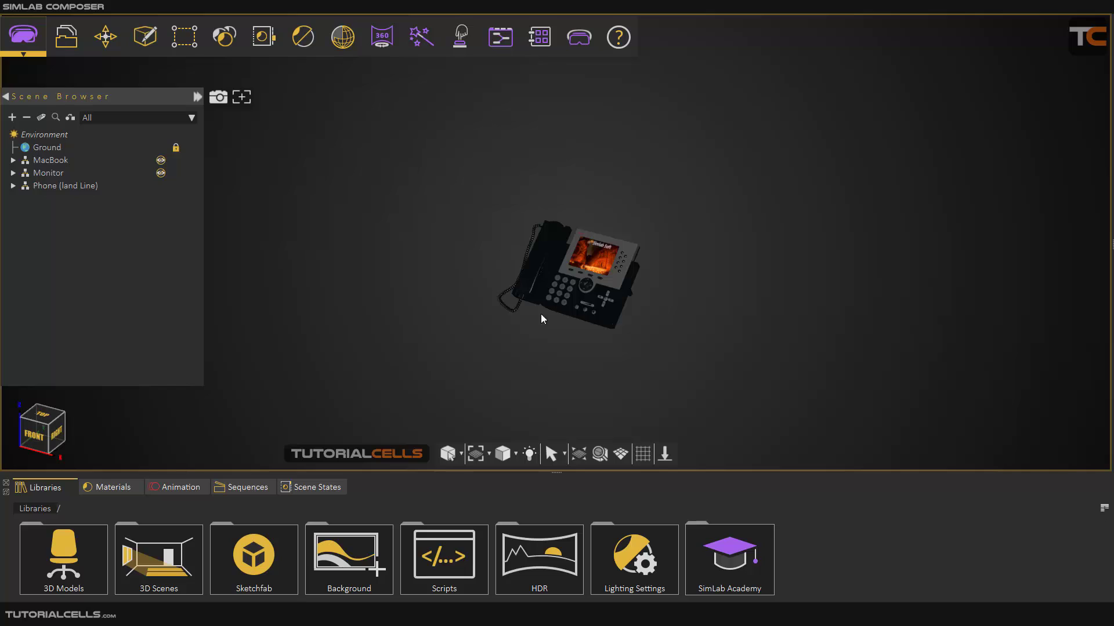
scroll(591, 287, "up", 5)
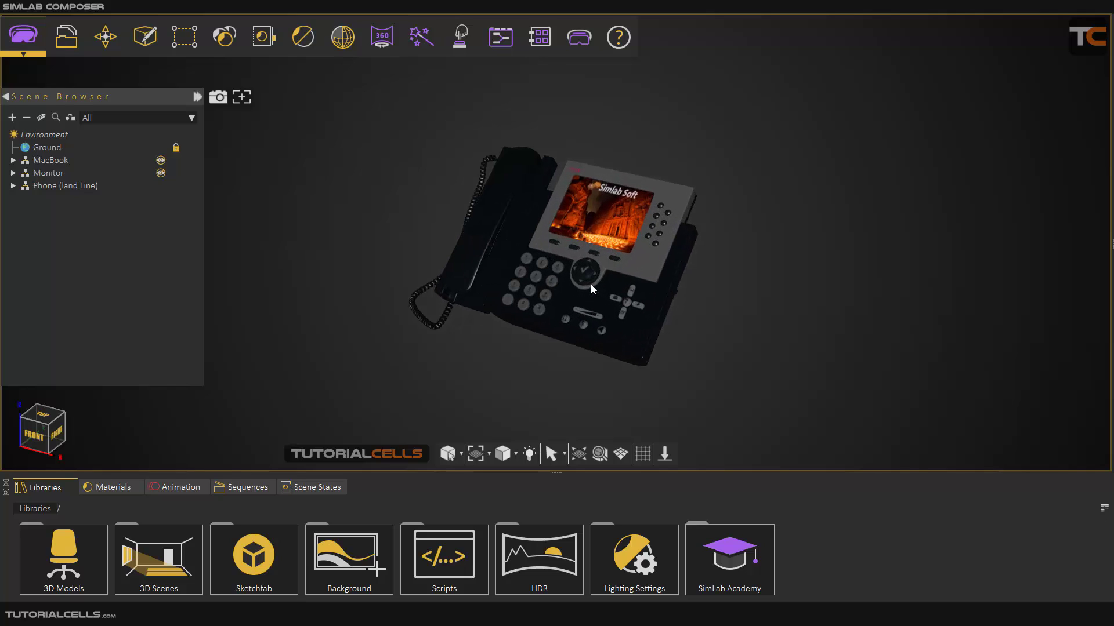
scroll(591, 285, "up", 1)
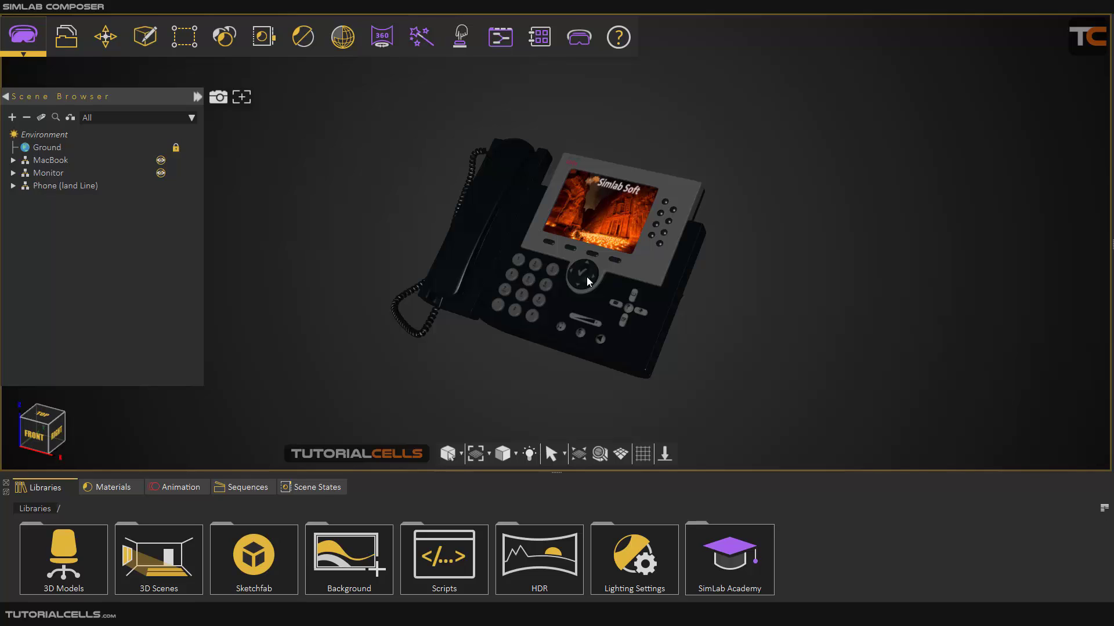
- Export the scene as a VR catalog item file named phone
left_click(576, 41)
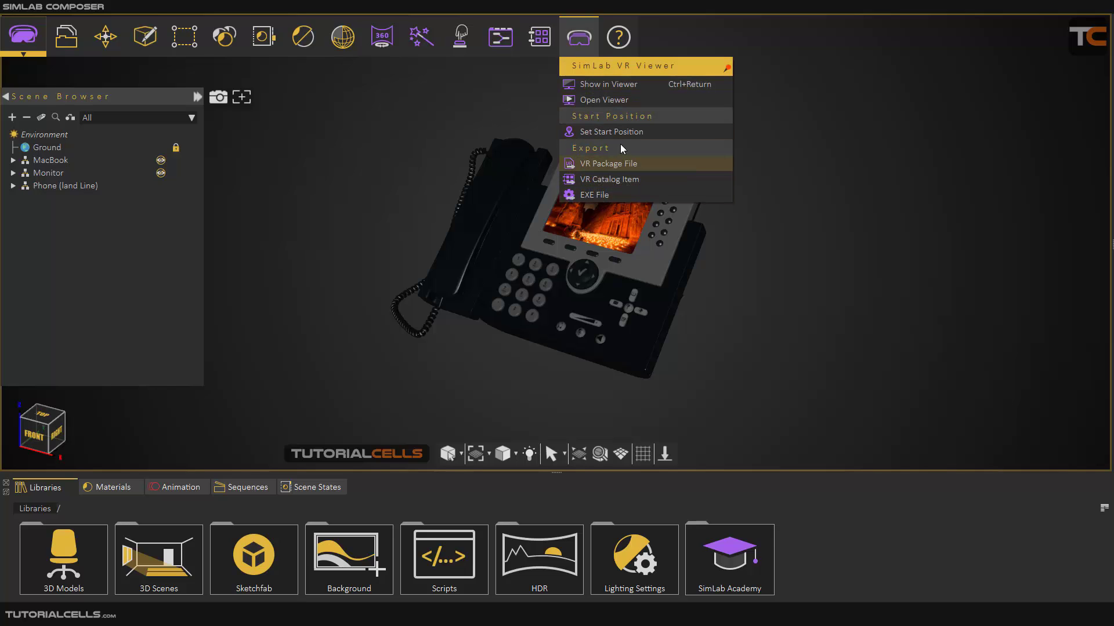
left_click(614, 180)
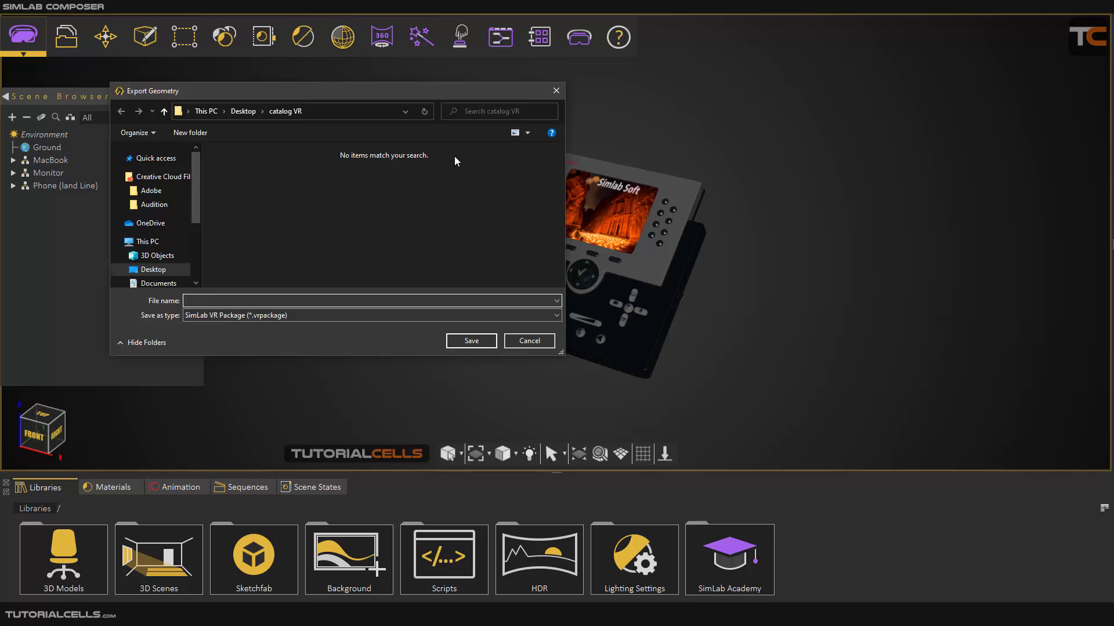
left_click_drag(265, 95, 578, 136)
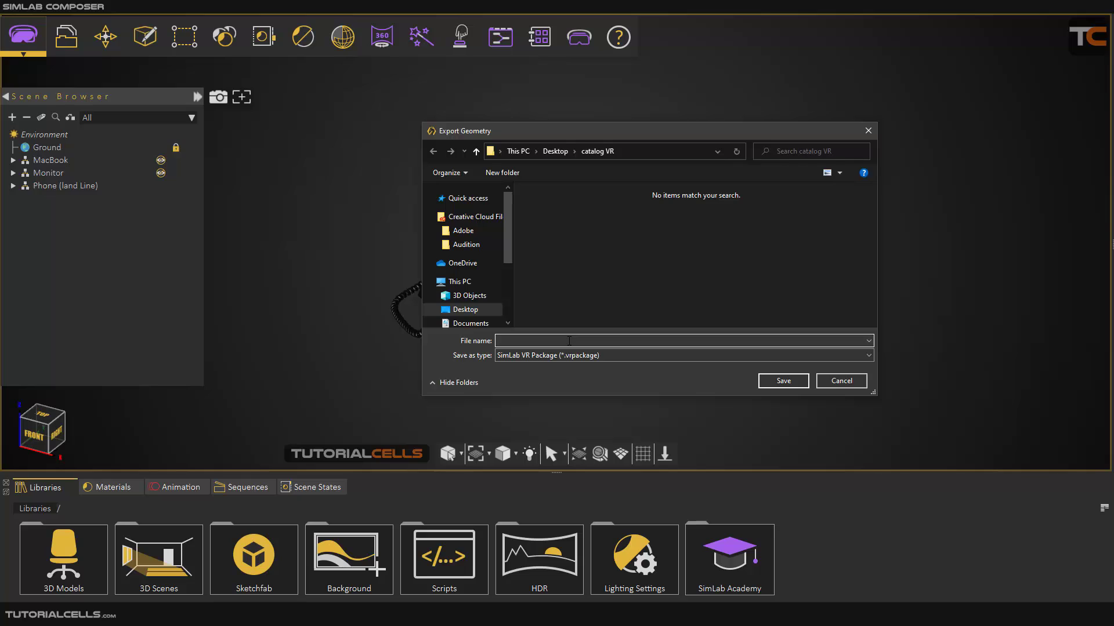
type("pho")
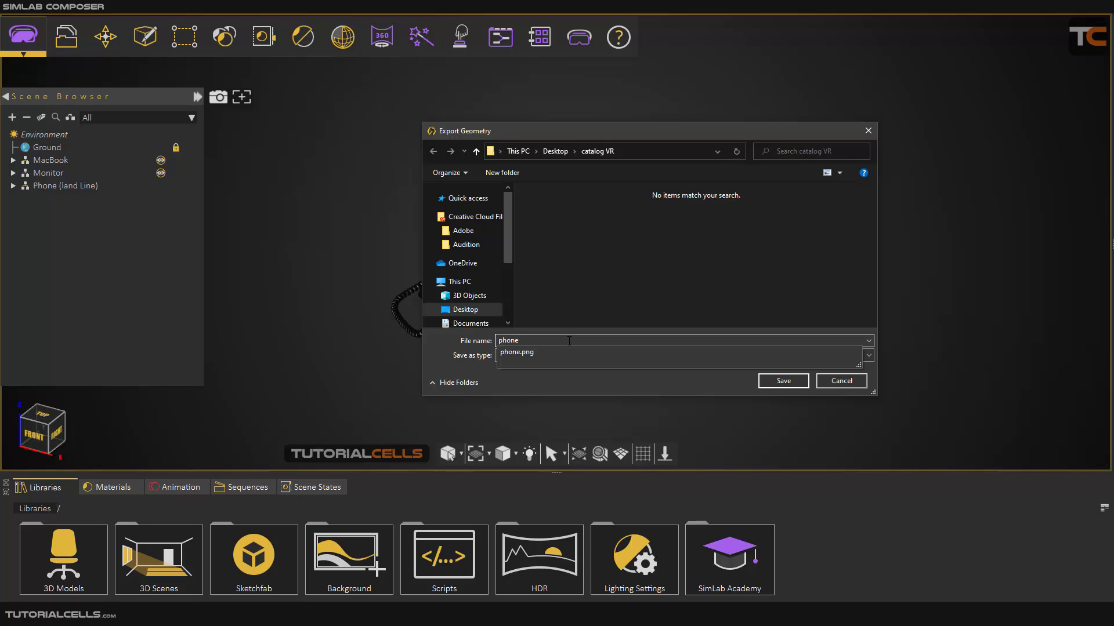
type("ne")
left_click(765, 377)
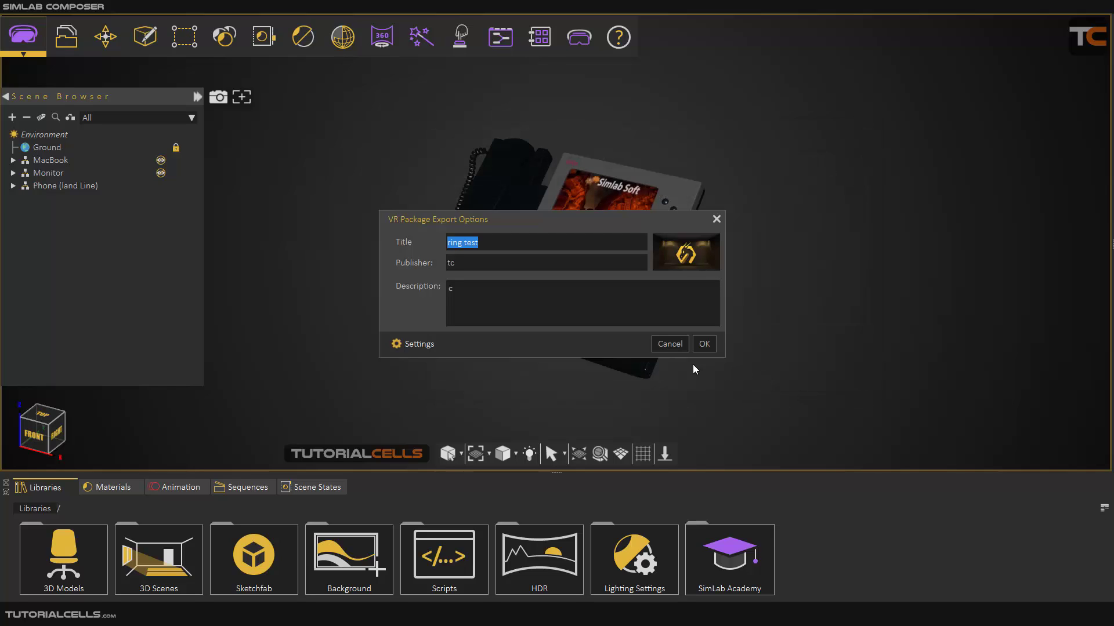
- Title the package phone, use phone.png as its preview, and confirm the export
left_click_drag(497, 224, 651, 222)
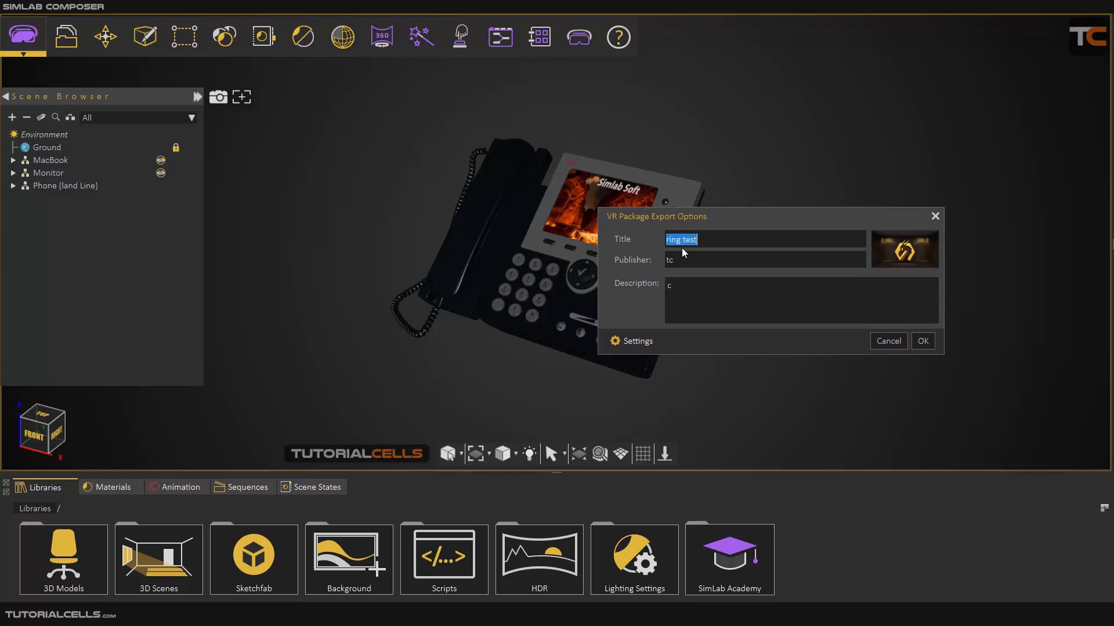
type("phone")
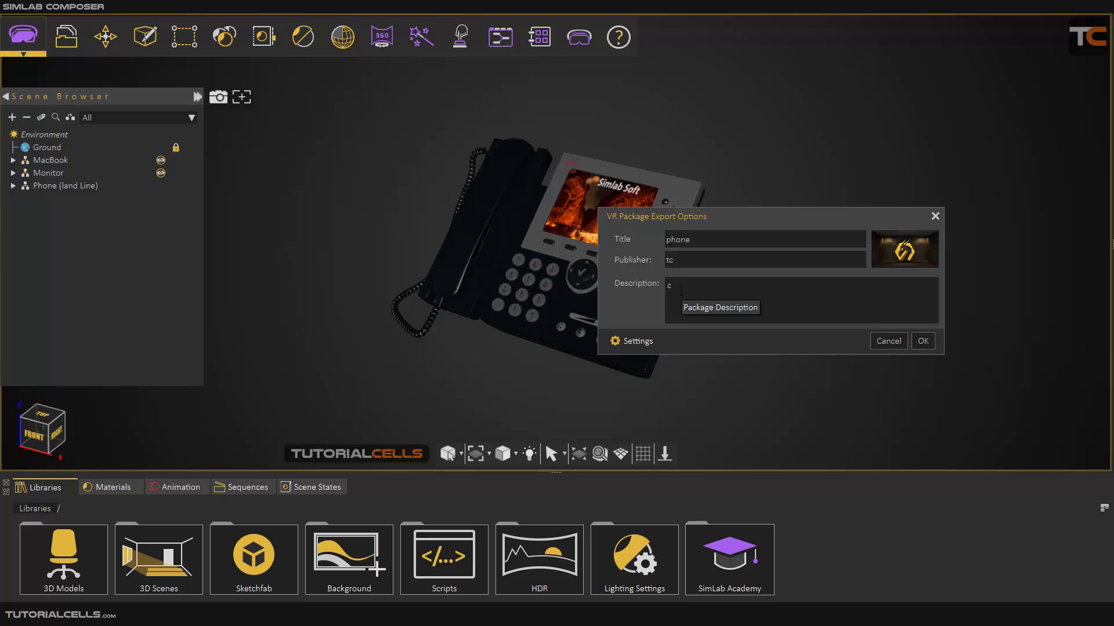
left_click(892, 253)
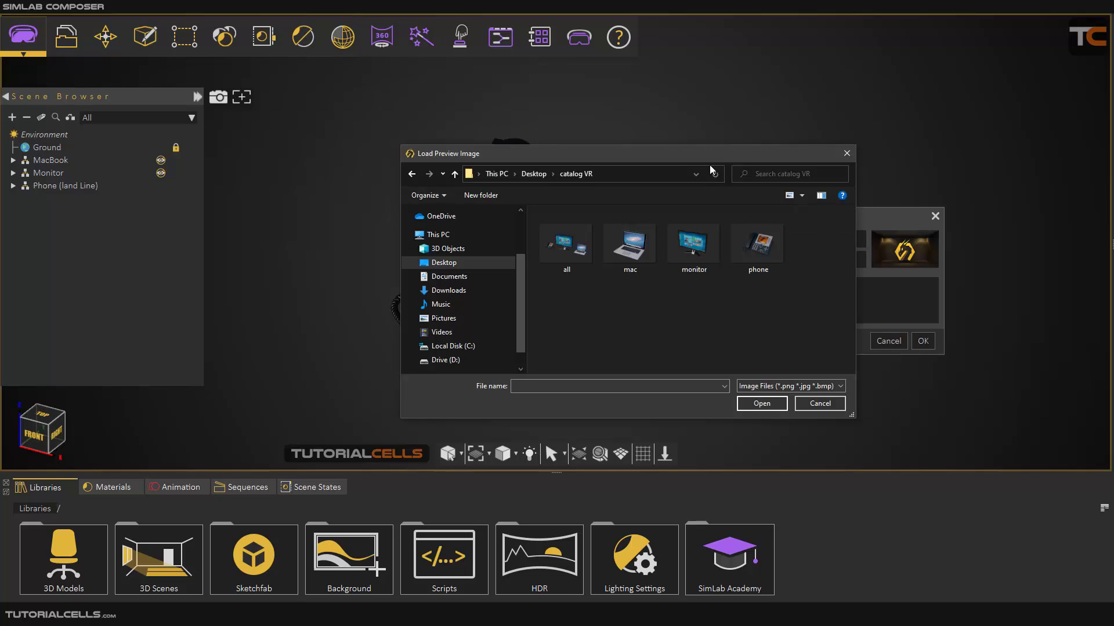
left_click_drag(656, 154, 507, 132)
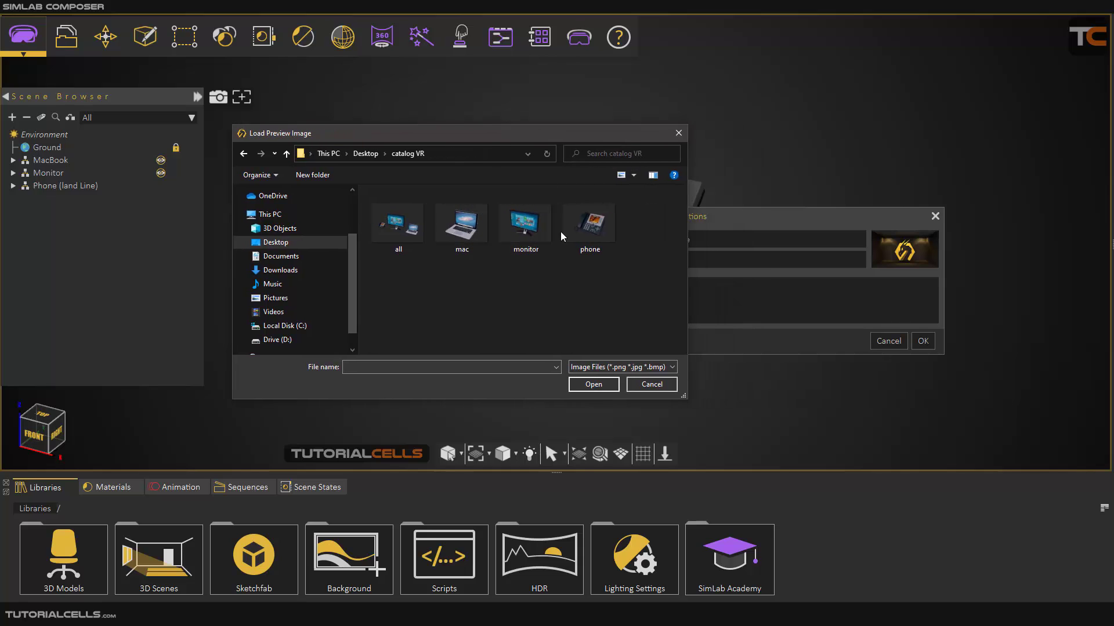
left_click(589, 226)
left_click(603, 384)
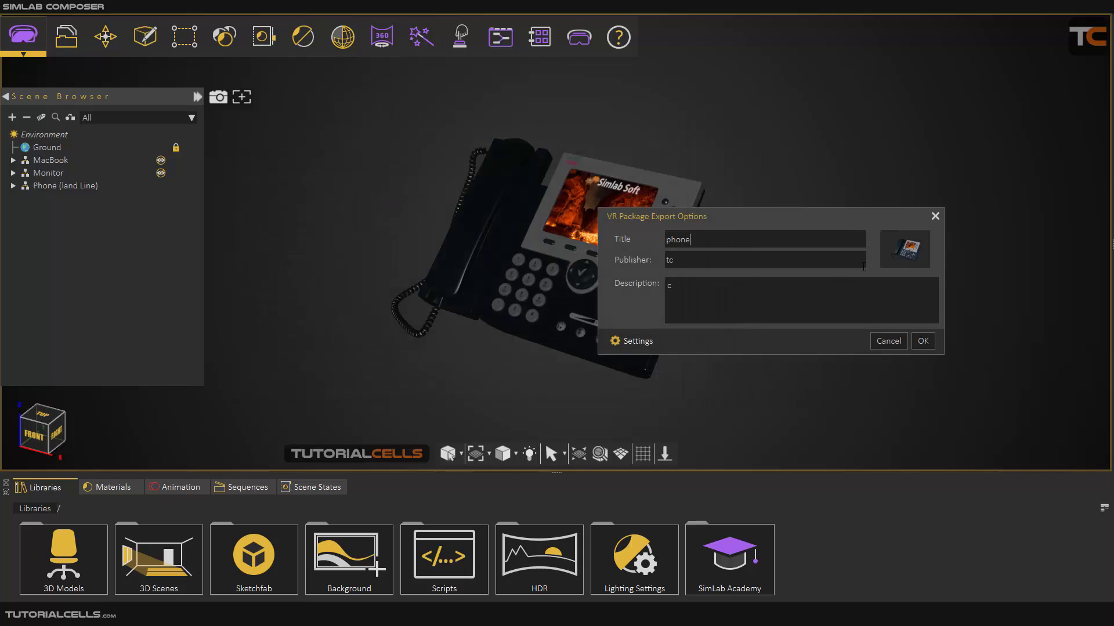
left_click(652, 346)
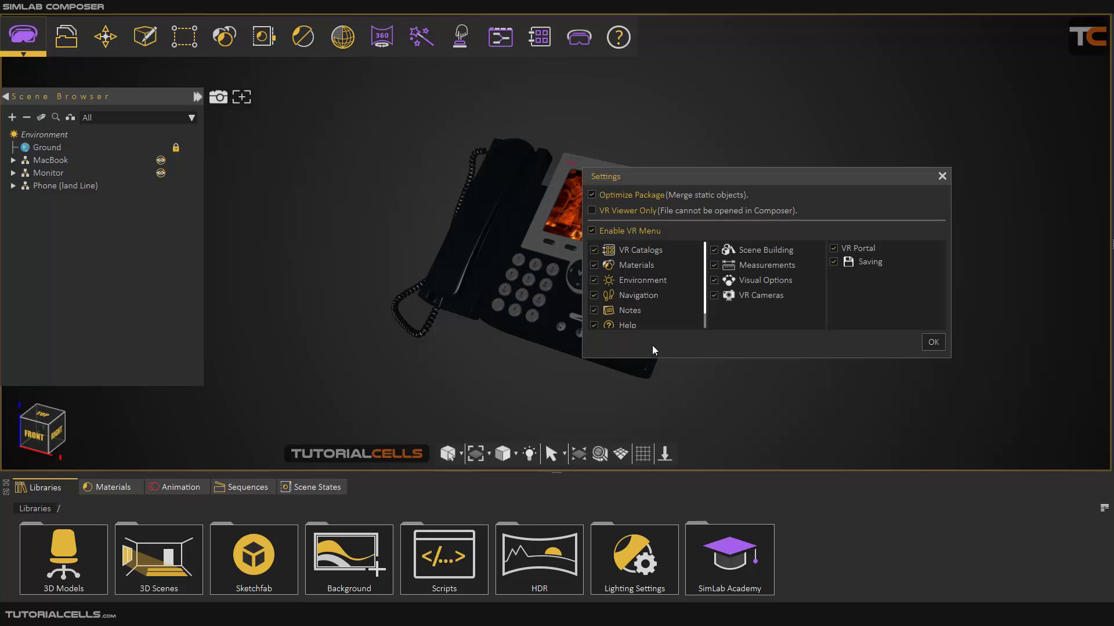
left_click(933, 342)
left_click(923, 342)
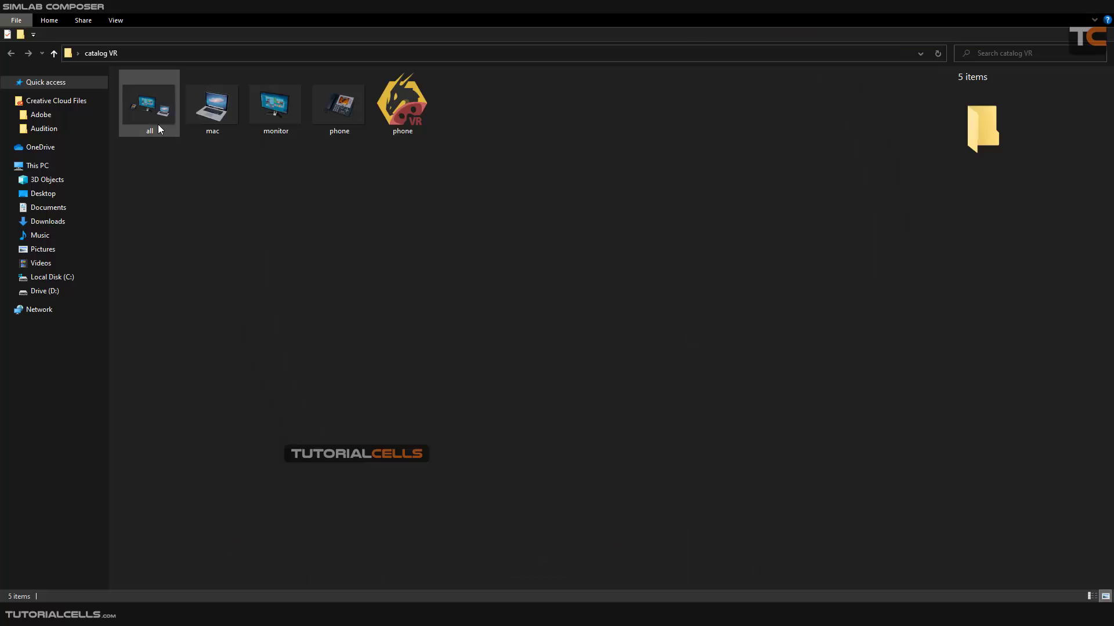
left_click(426, 113)
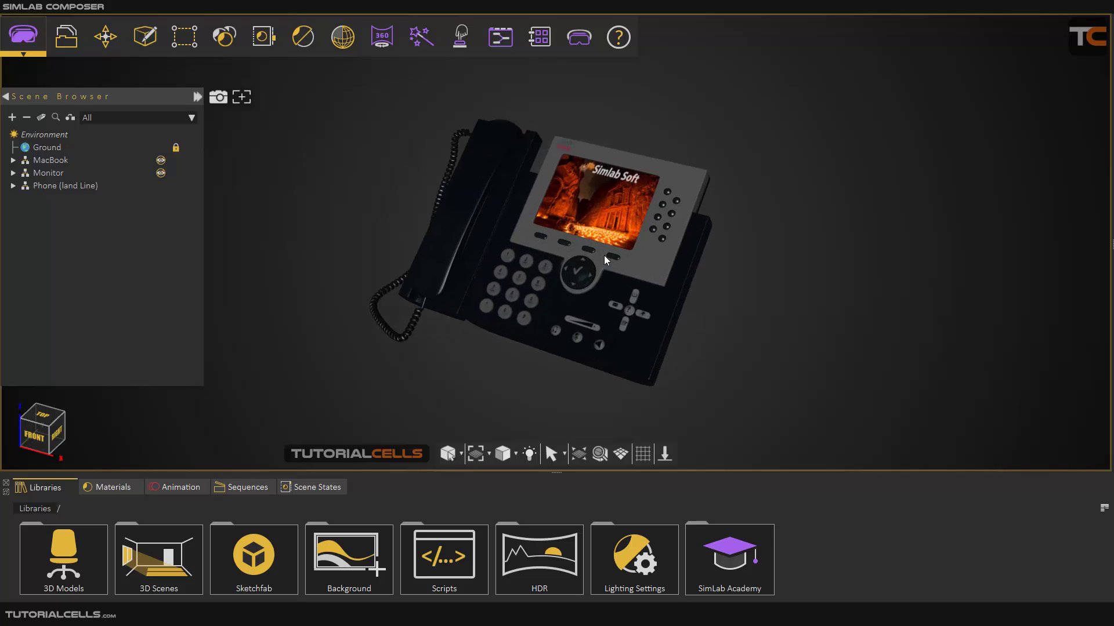
- Hide the phone and show only the Monitor, framed in the view
left_click(68, 186)
key("space")
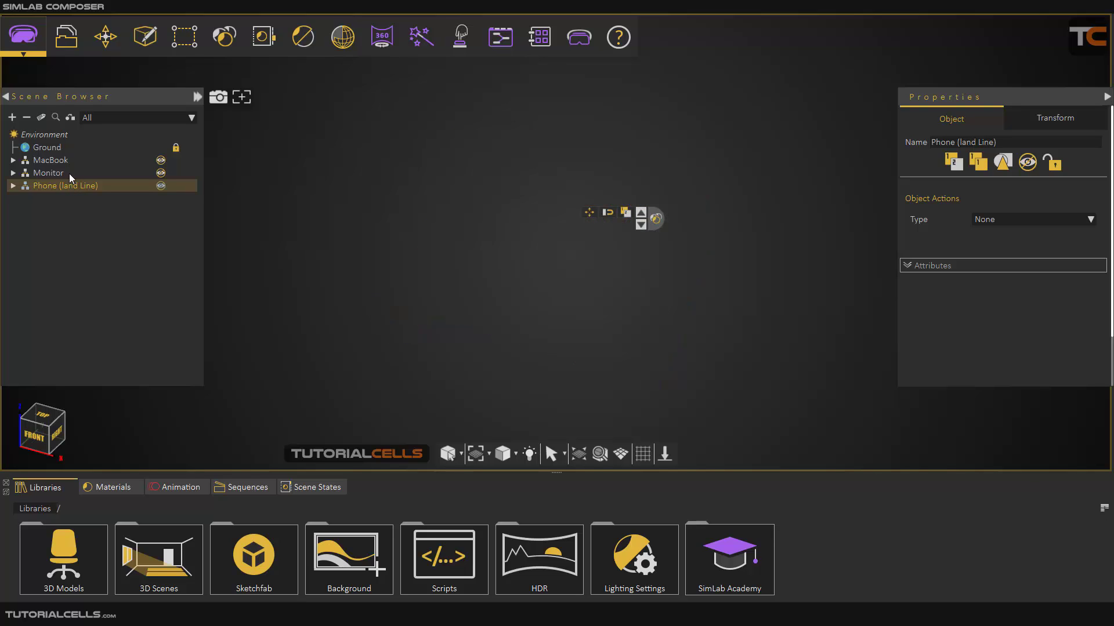
left_click(46, 174)
key("space")
scroll(553, 224, "up", 1)
left_click(579, 454)
scroll(562, 321, "down", 1)
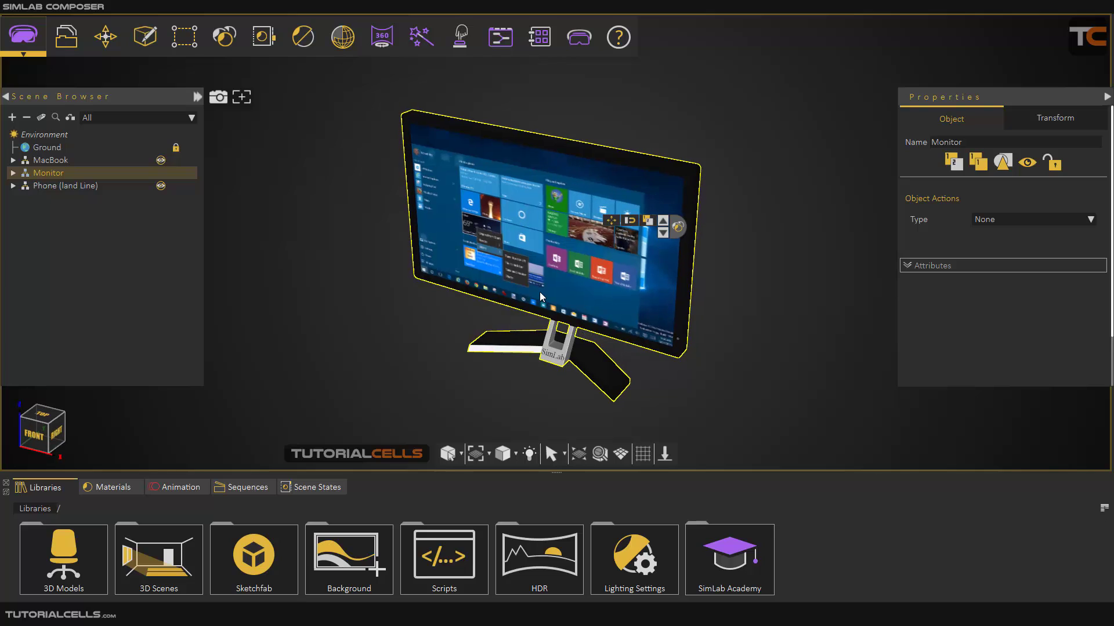
- Export the Monitor as VR package file monitor, titled monitor, with the monitor image preview
left_click(579, 51)
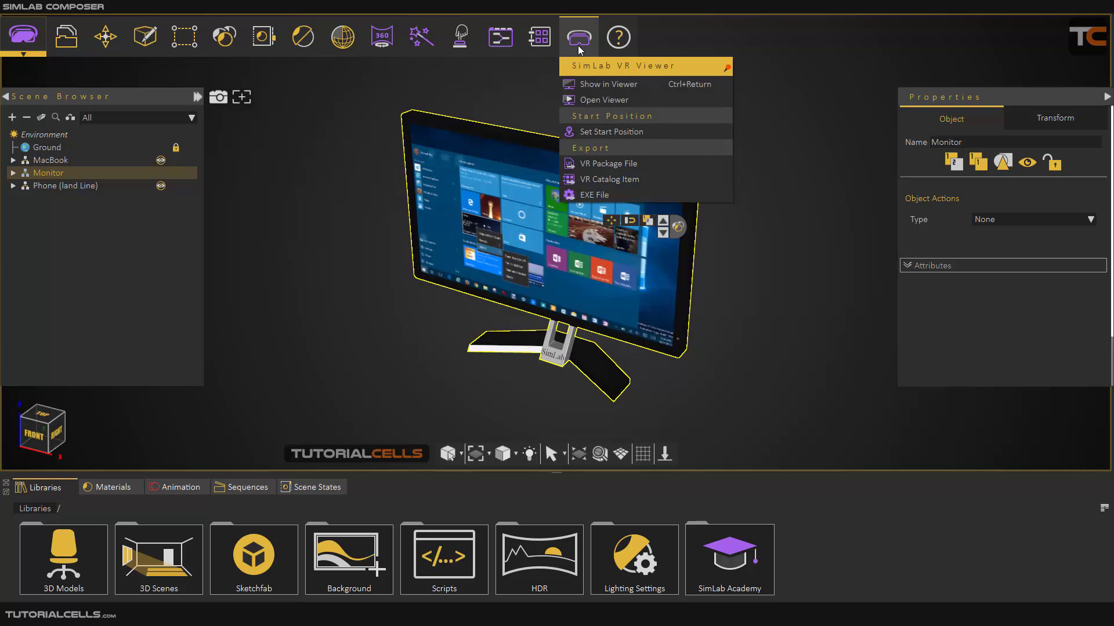
left_click(600, 183)
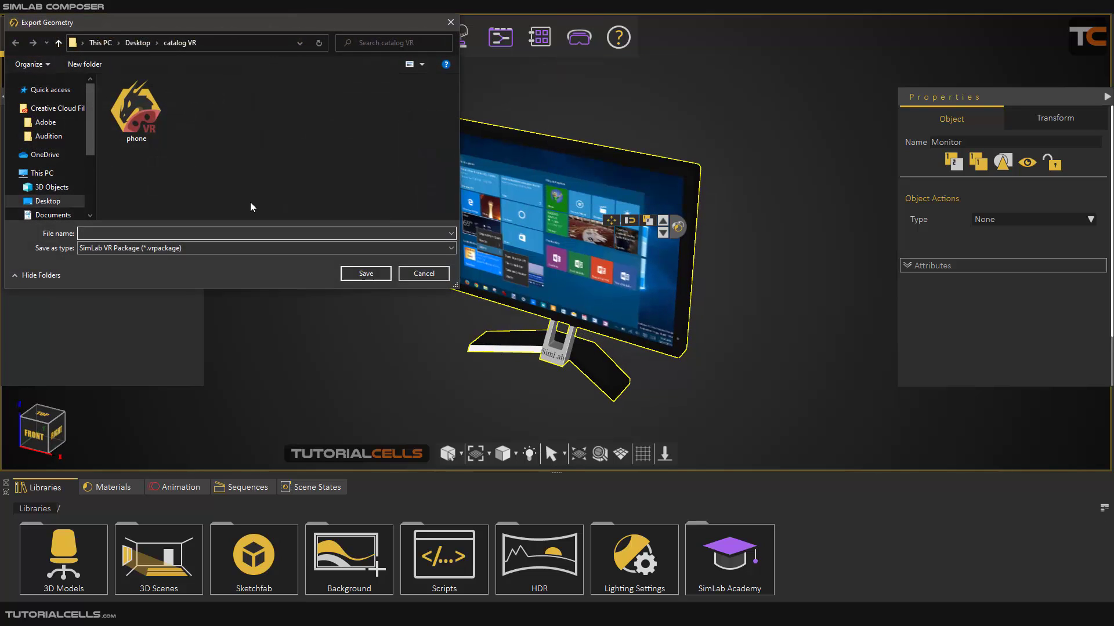
type("moni")
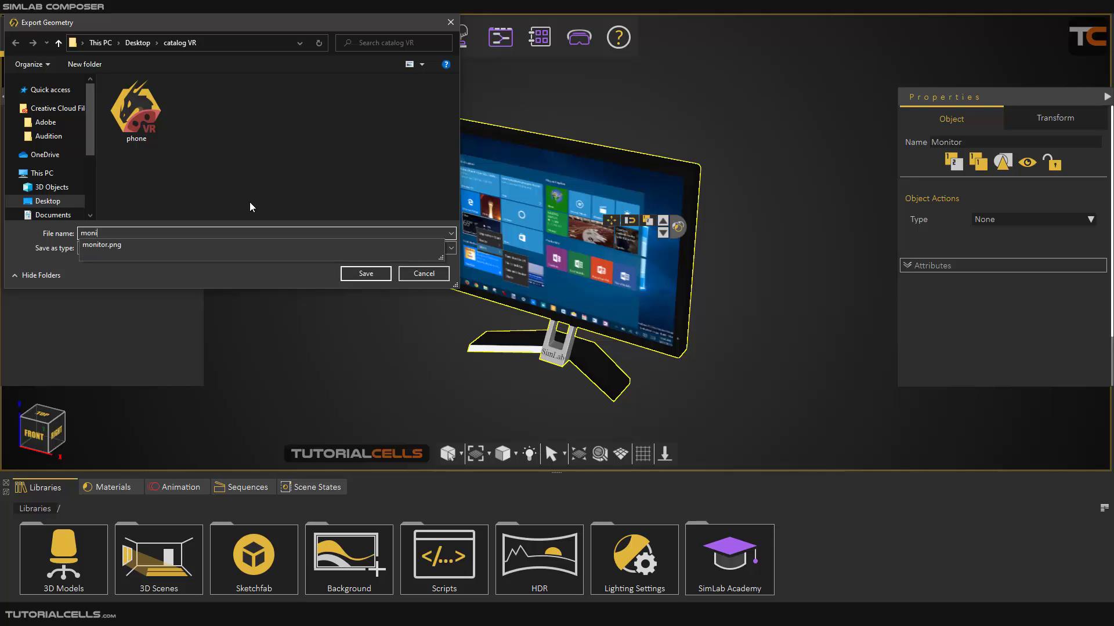
type("tor")
key("Return")
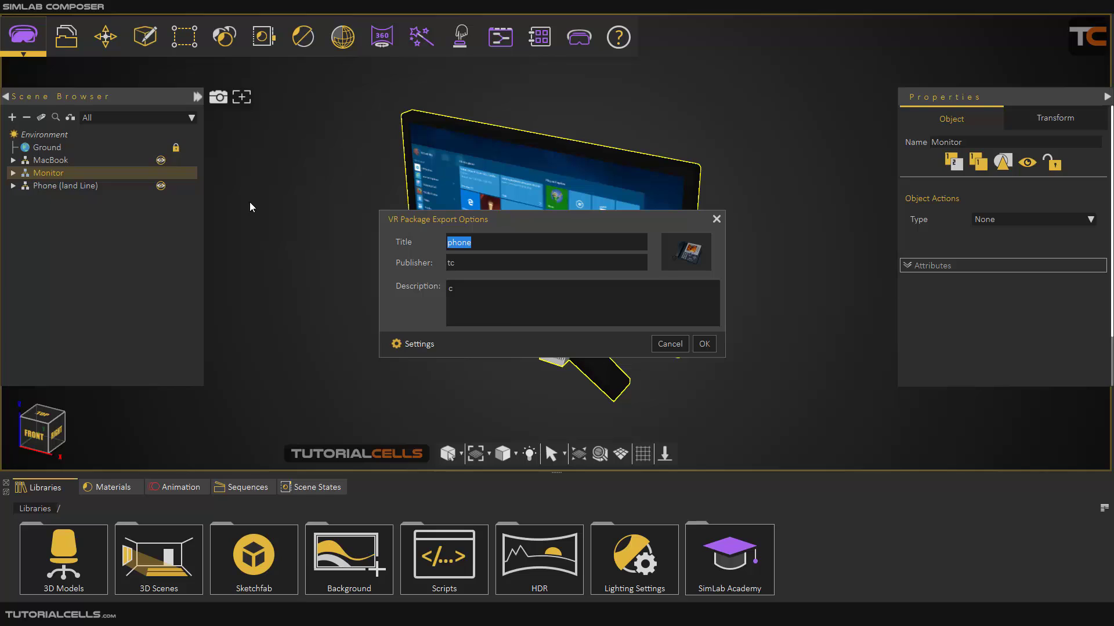
type("mo")
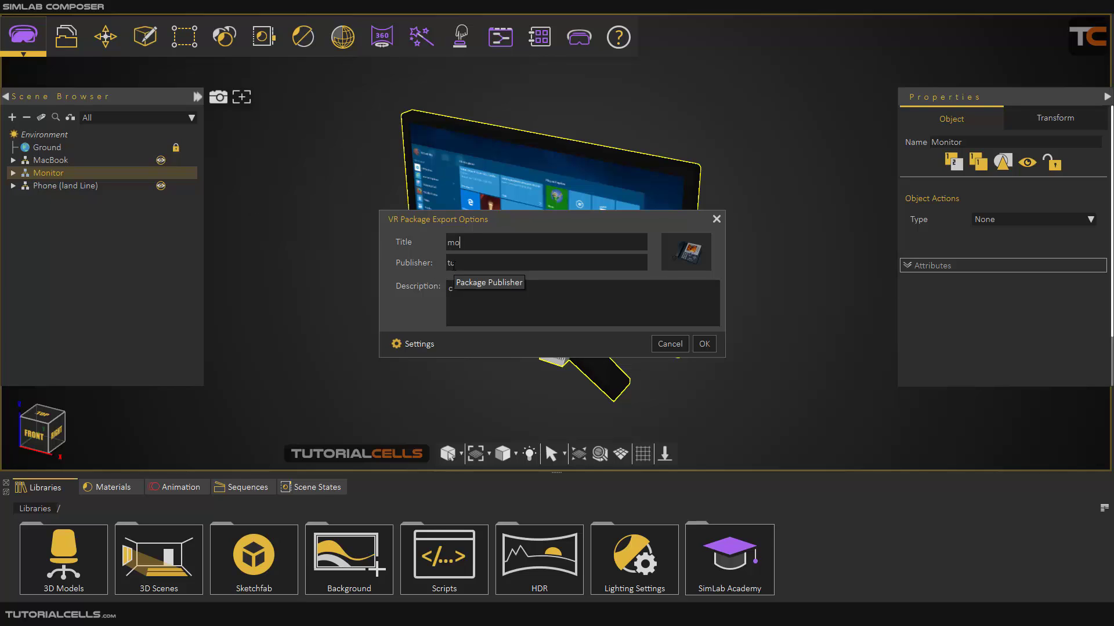
type("nitor")
left_click(687, 252)
left_click_drag(617, 224, 486, 160)
left_click(544, 244)
left_click(616, 408)
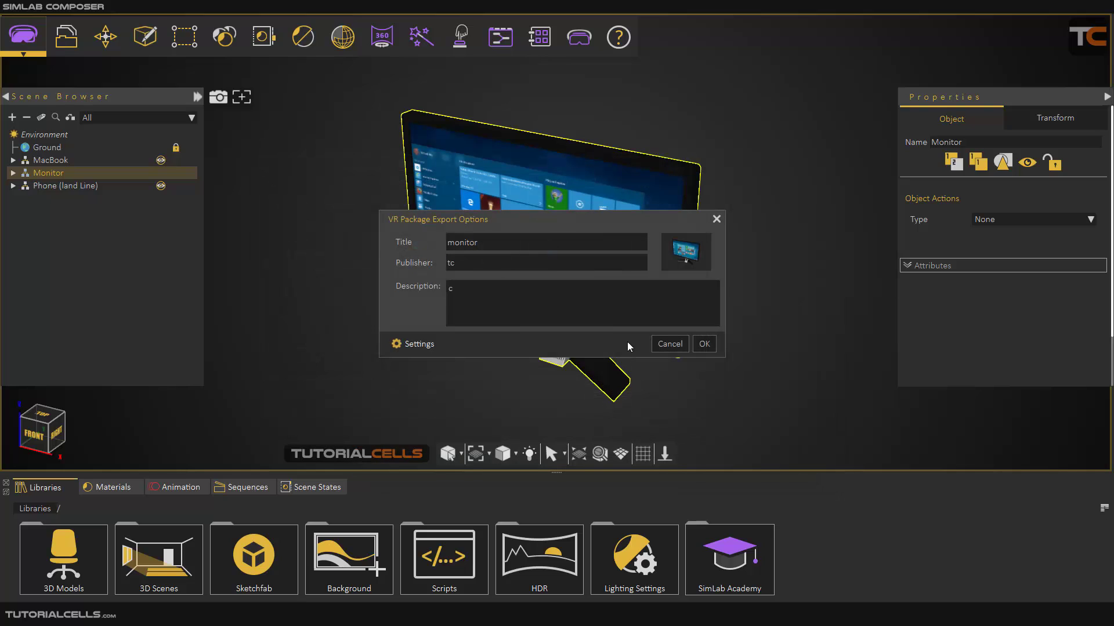
left_click(706, 348)
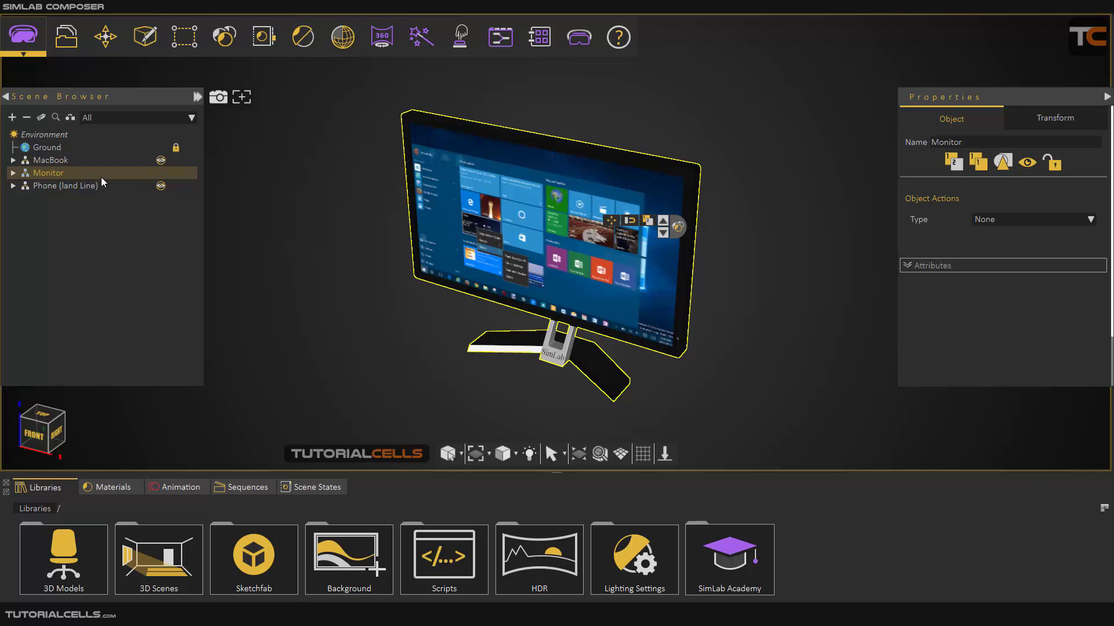
- Hide the Monitor and show only the MacBook, framed in the view
key("h")
left_click(102, 162)
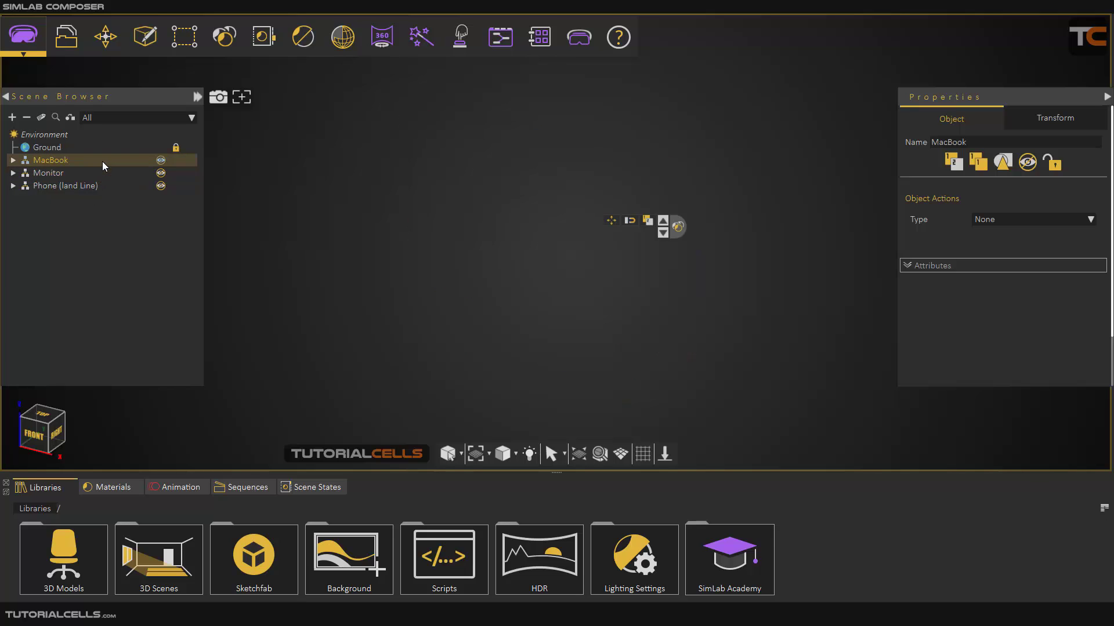
key("h")
left_click(578, 454)
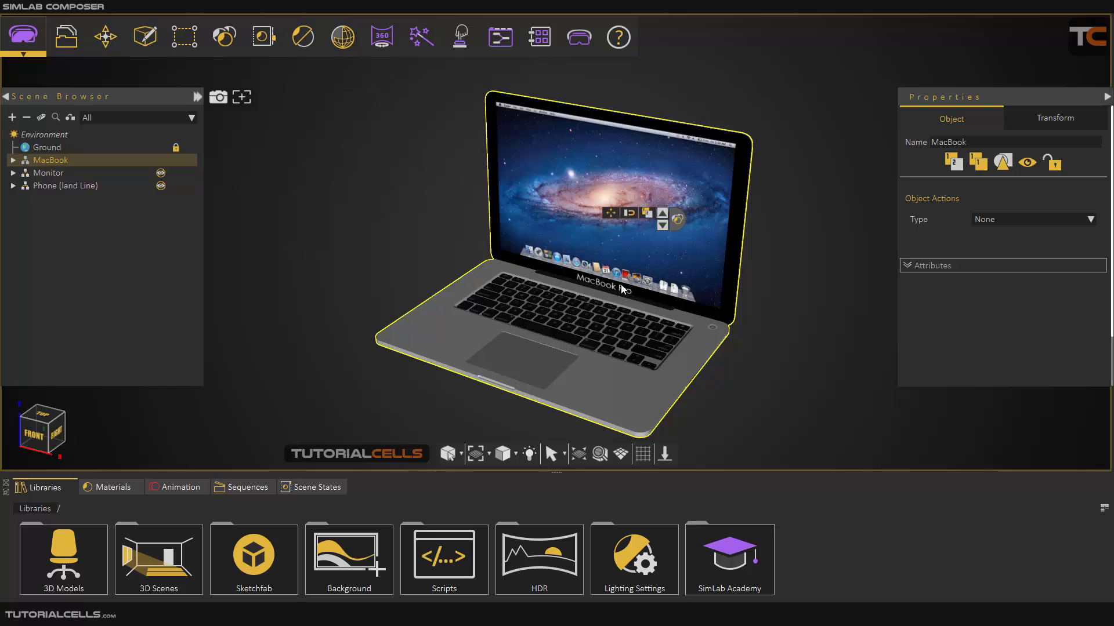
- Export the MacBook as VR package file mac, titled mac, with the mac image preview
left_click(579, 38)
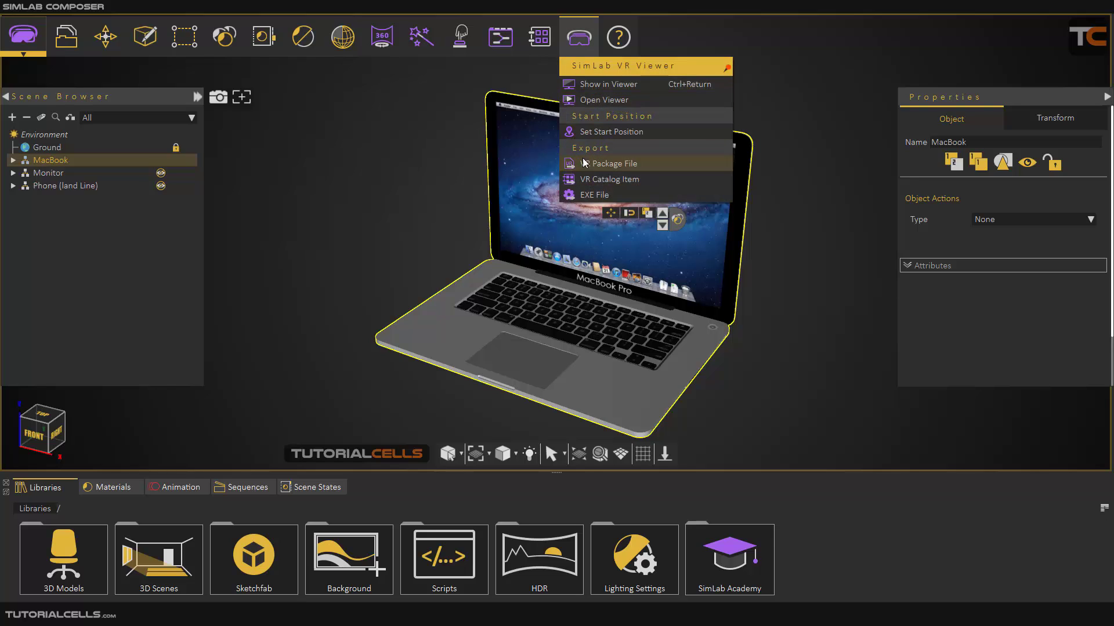
left_click(584, 182)
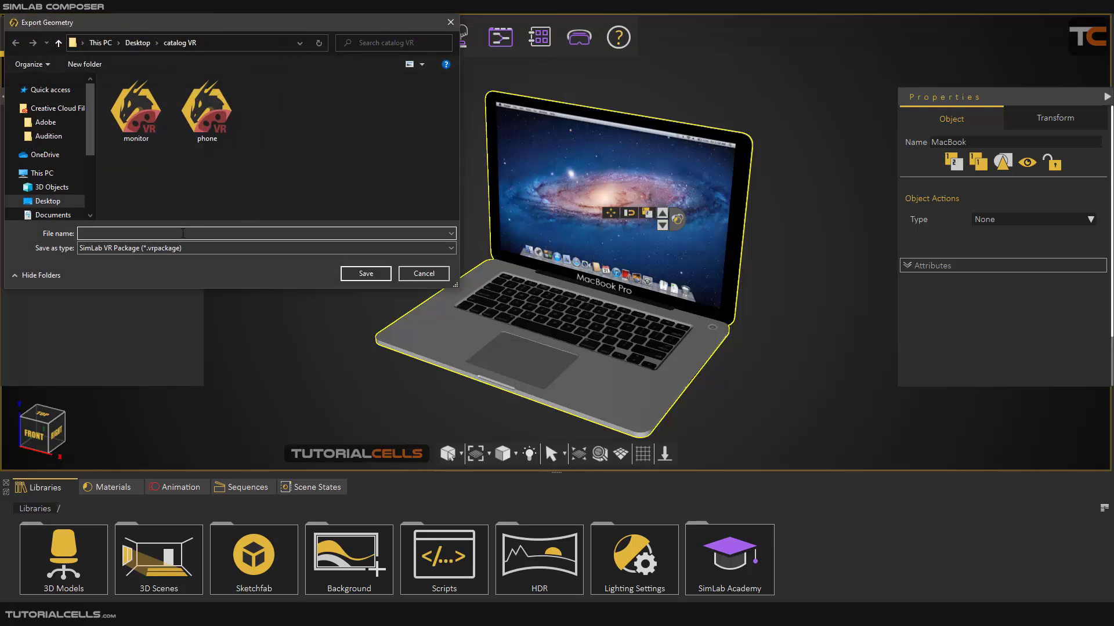
type("mac")
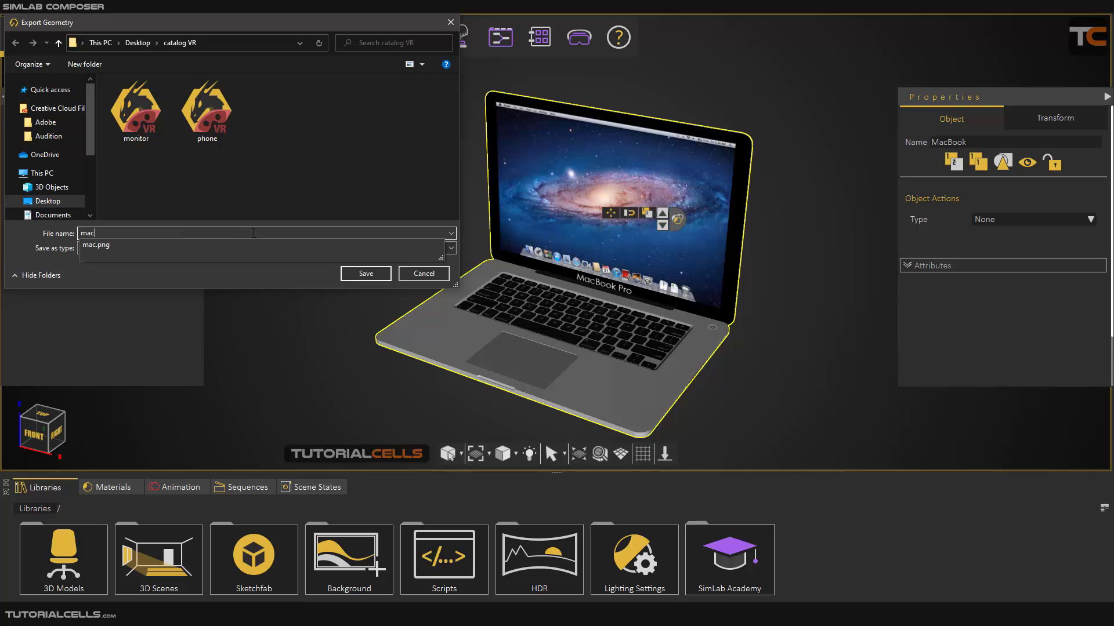
left_click(348, 274)
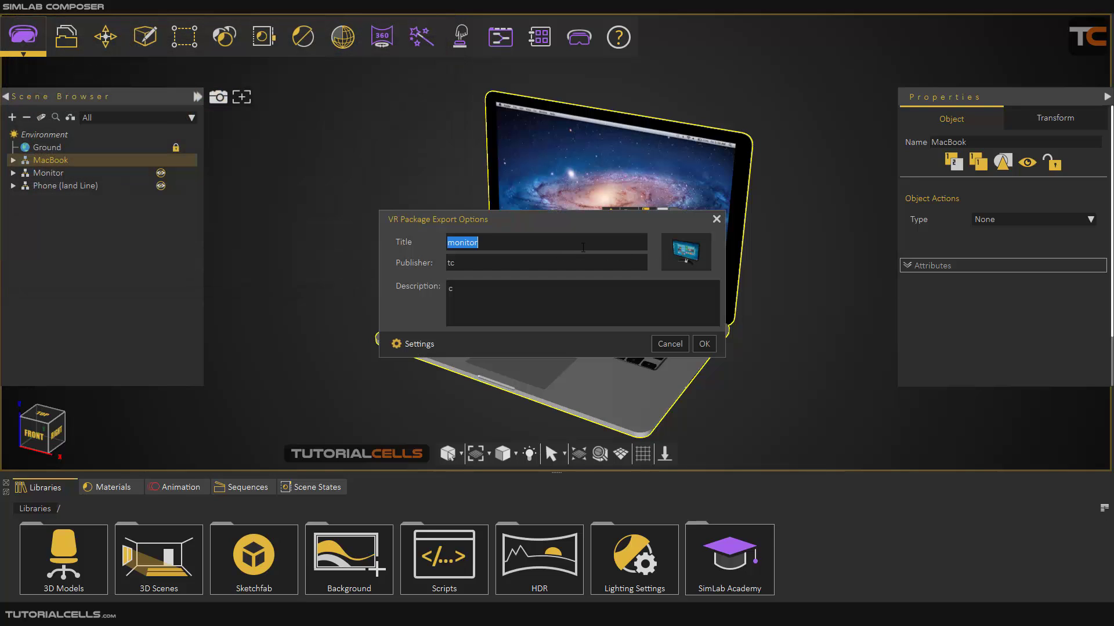
type("mac")
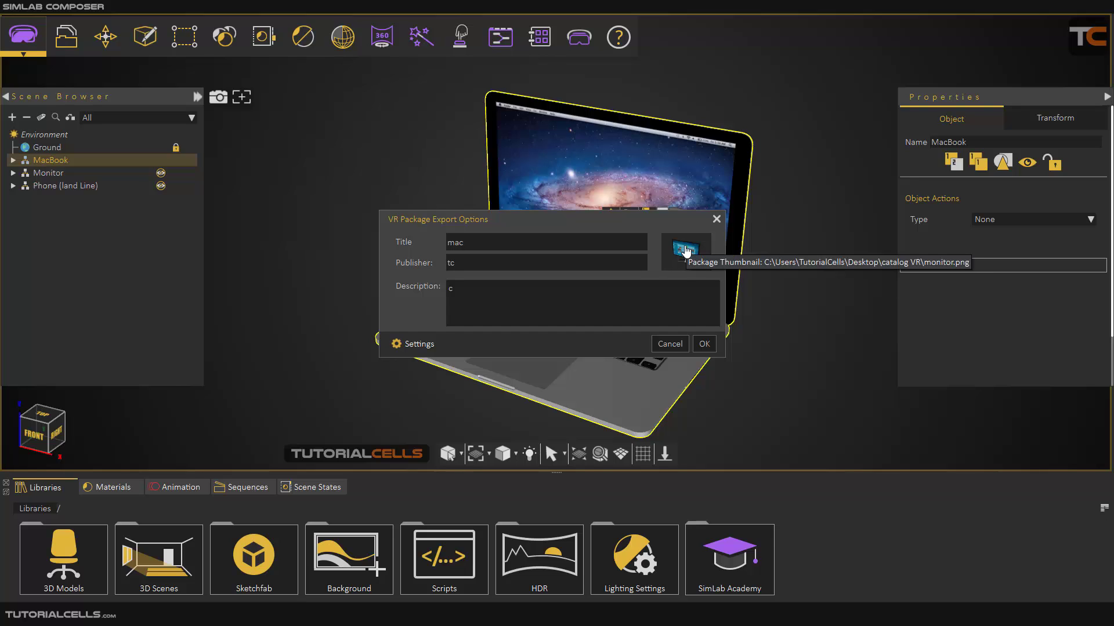
left_click(686, 249)
left_click(621, 313)
left_click(727, 469)
left_click(703, 343)
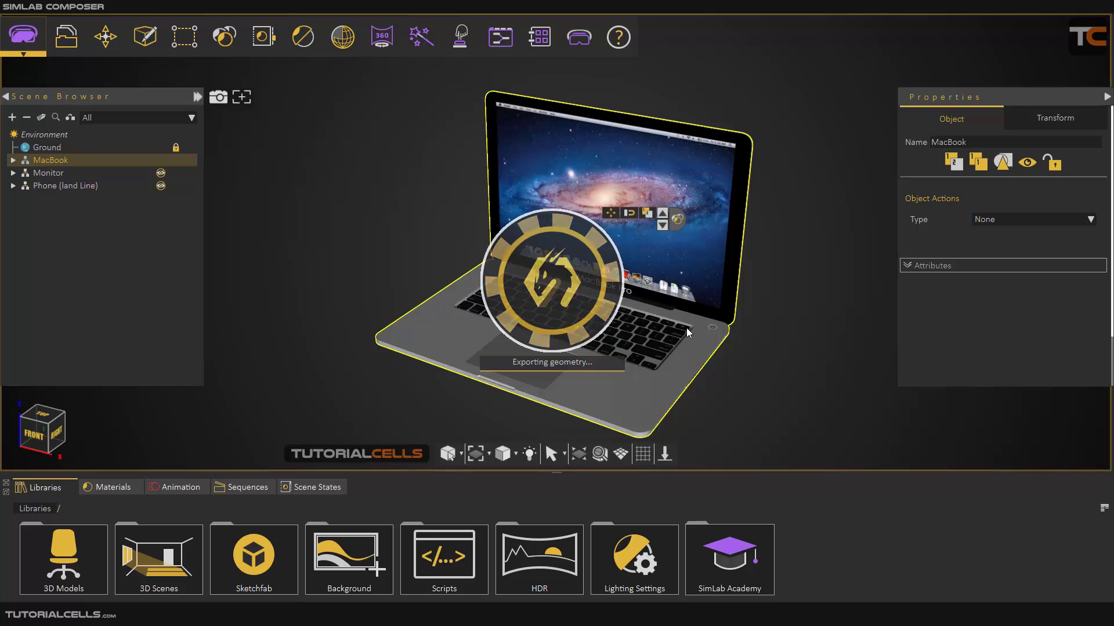
- Shift the view slightly left and deselect the MacBook
scroll(656, 255, "down", 2)
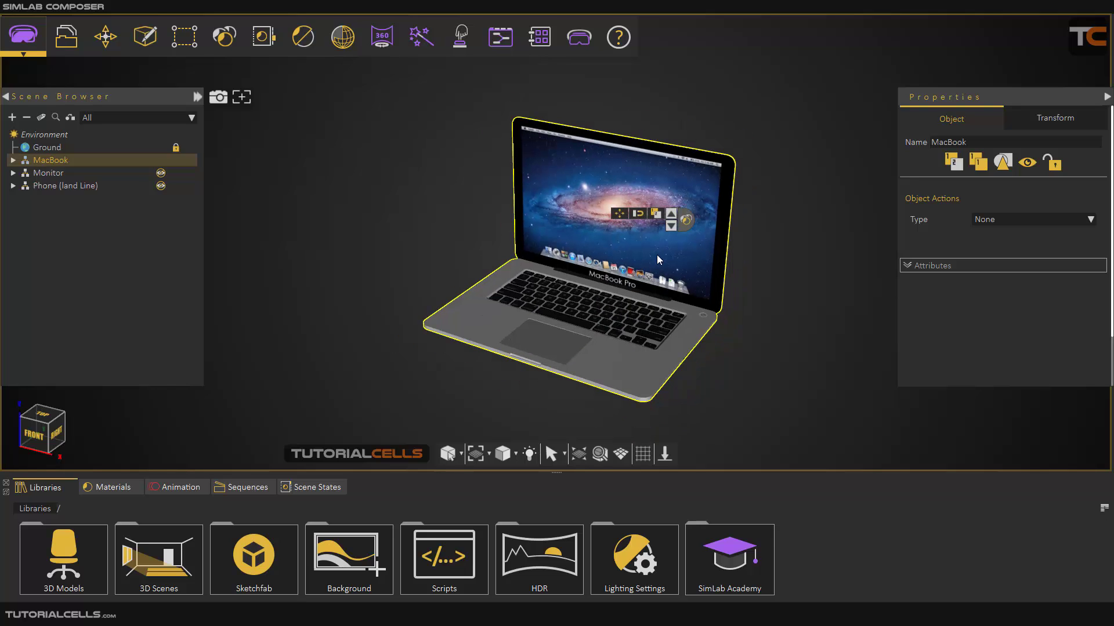
middle_click_drag(659, 254, 625, 254)
left_click(469, 248)
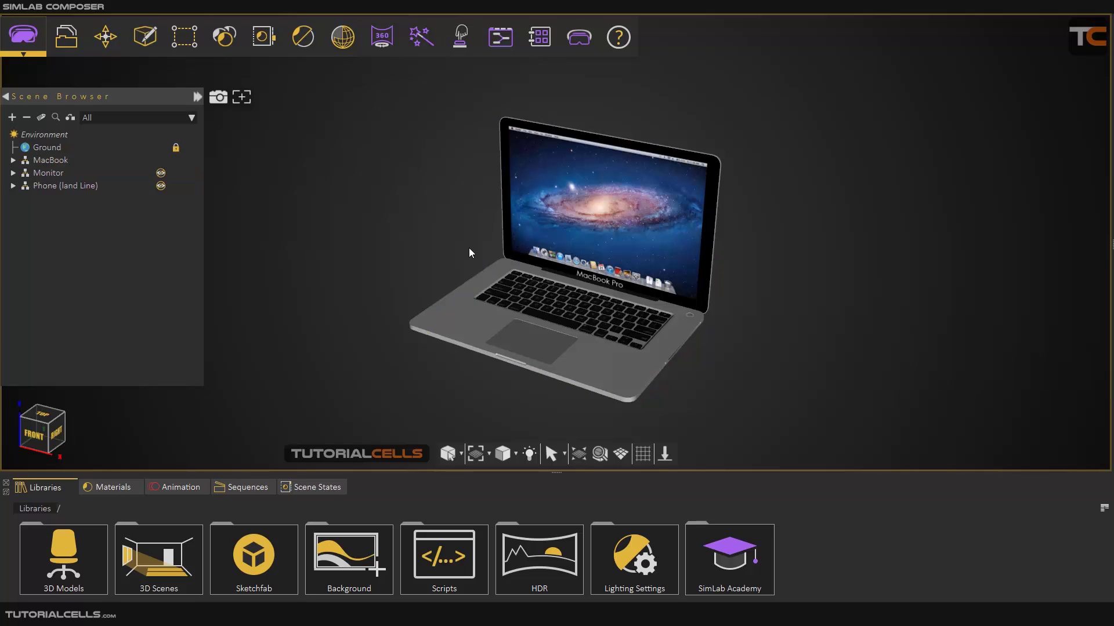
- Start a new VR catalog using the catalog VR folder as its source
left_click(537, 46)
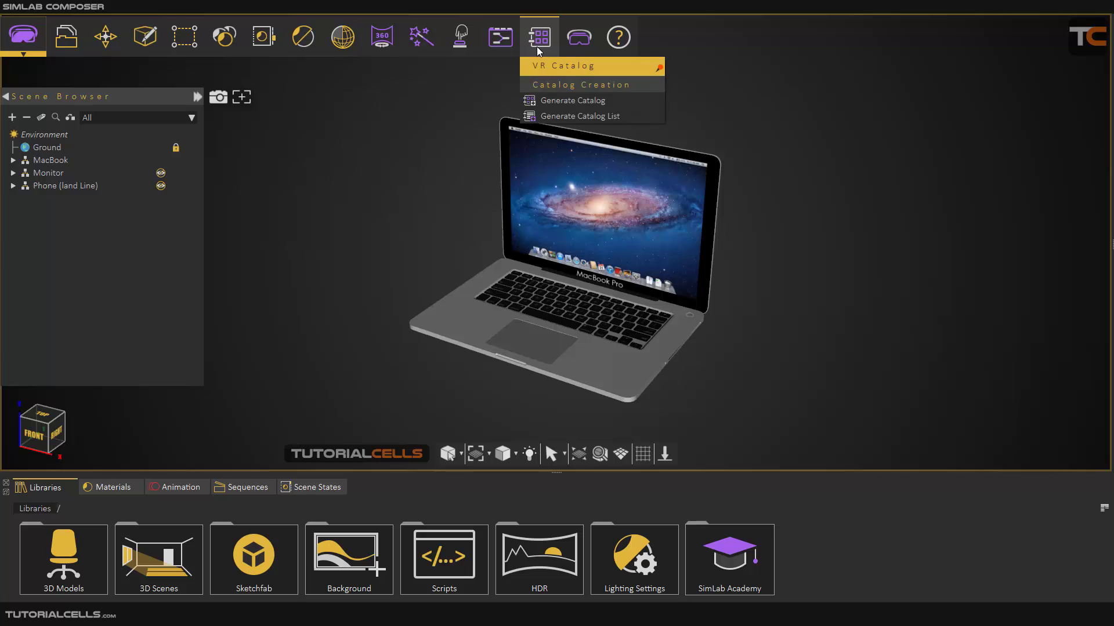
left_click(585, 102)
left_click_drag(516, 222, 497, 193)
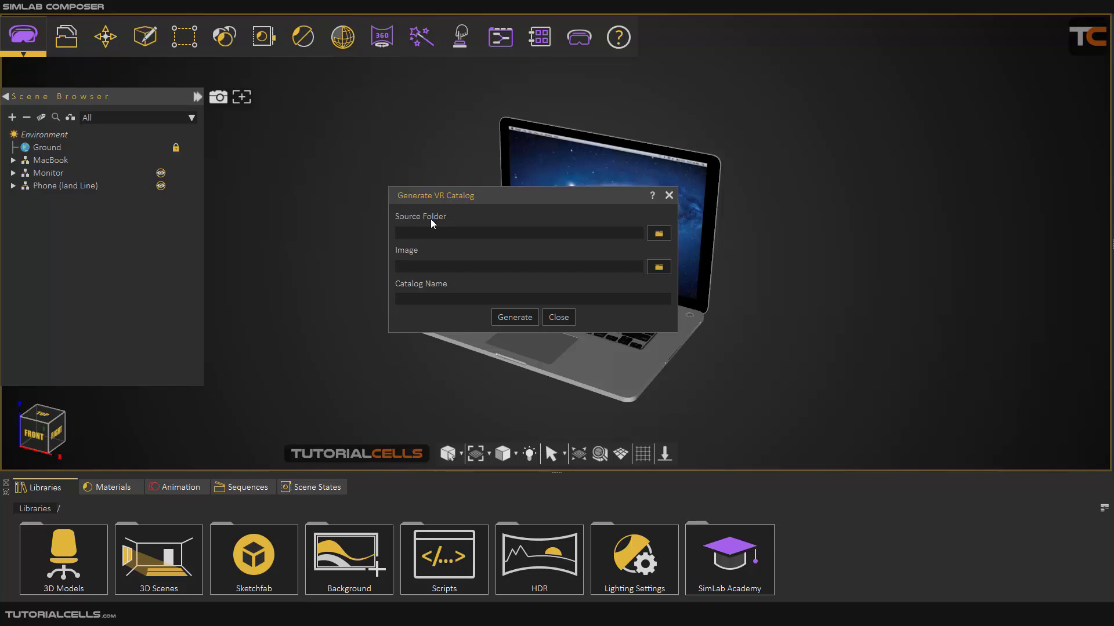
left_click(651, 233)
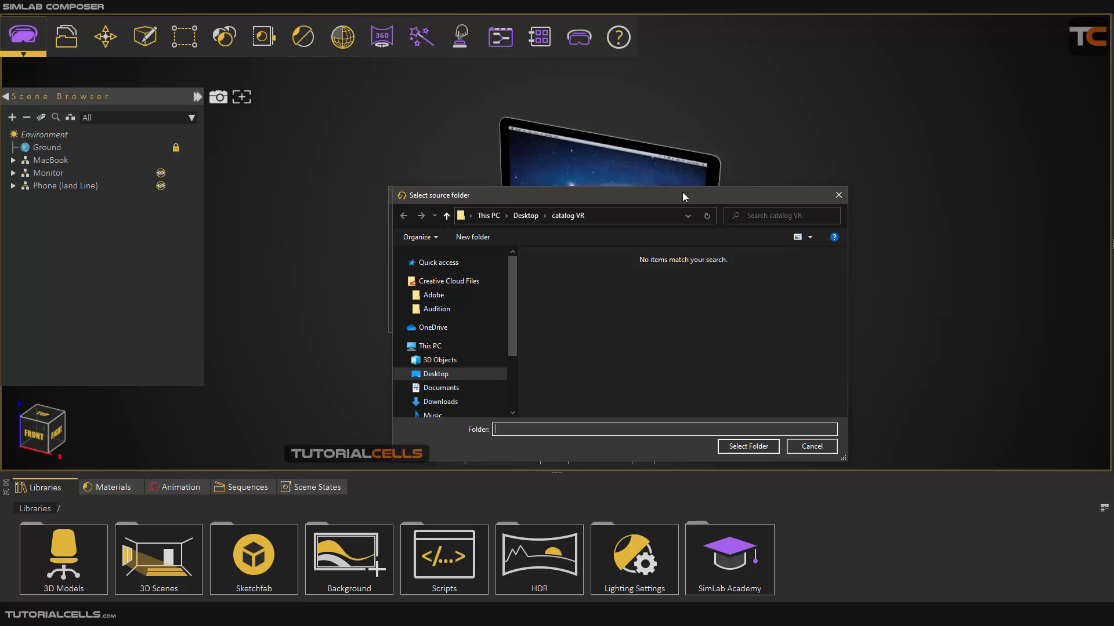
left_click_drag(682, 196, 717, 168)
left_click(780, 420)
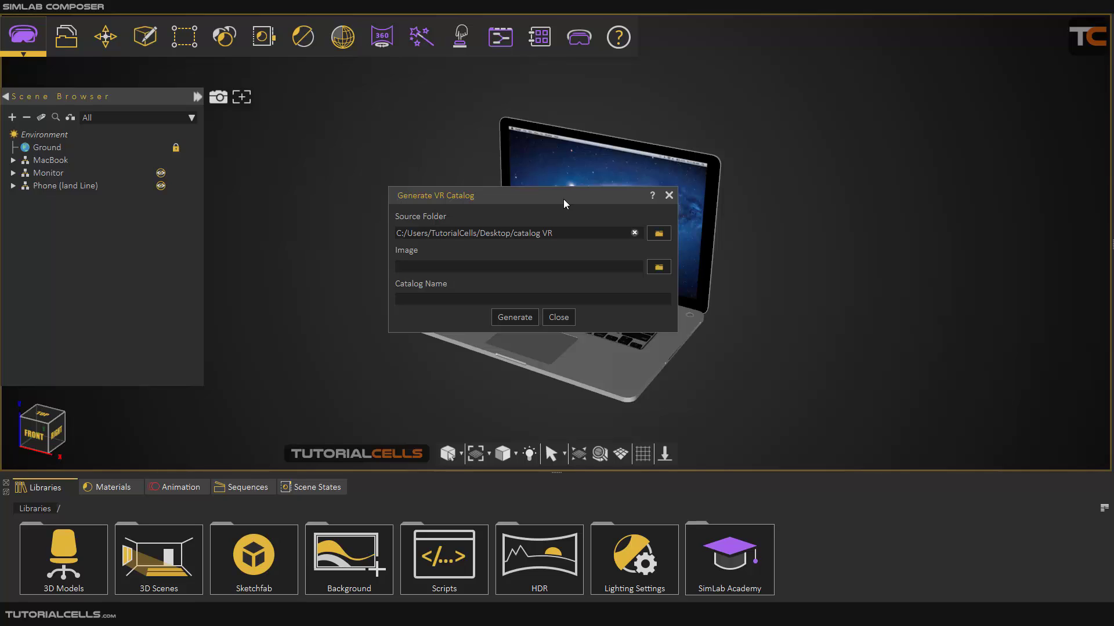
- Set all.png as the cover image, name the catalog my cat1, and generate it
left_click(659, 267)
left_click(592, 252)
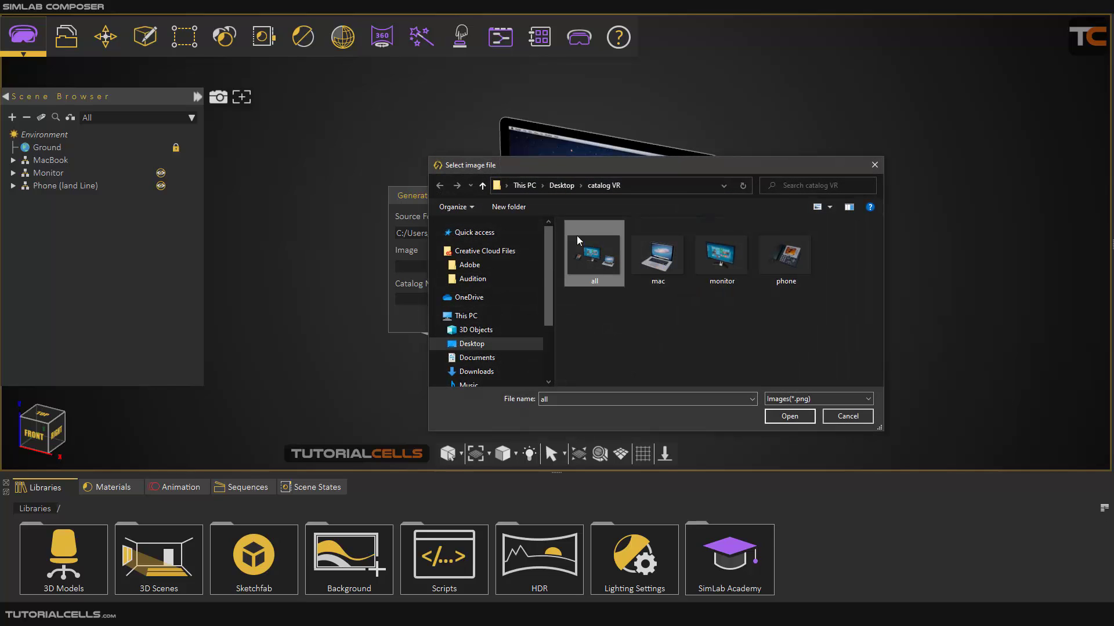
left_click(800, 419)
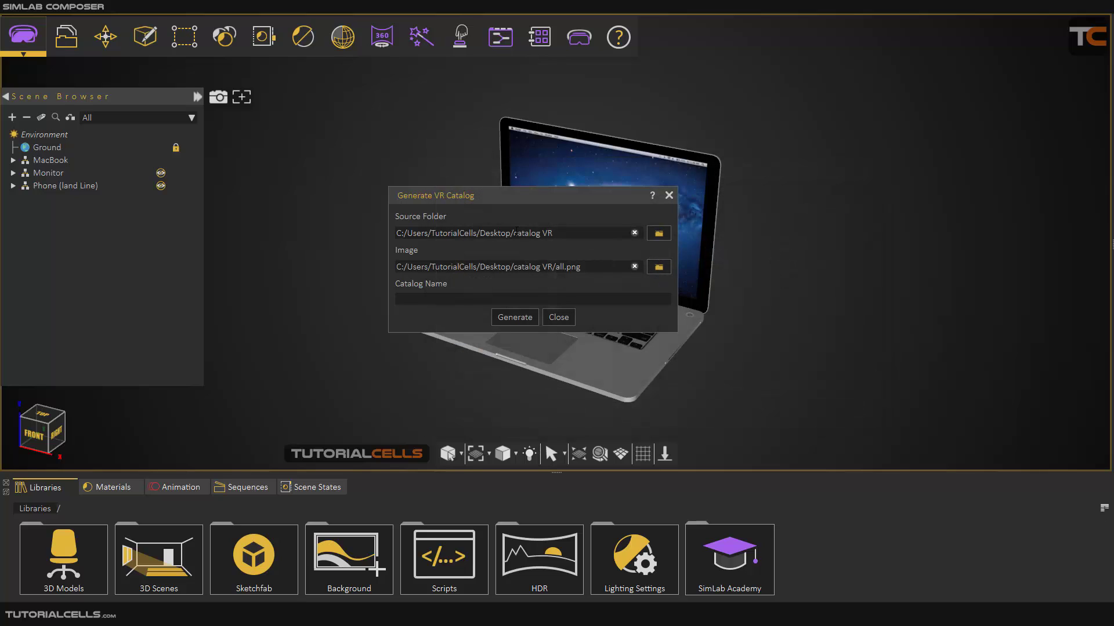
left_click_drag(531, 201, 785, 166)
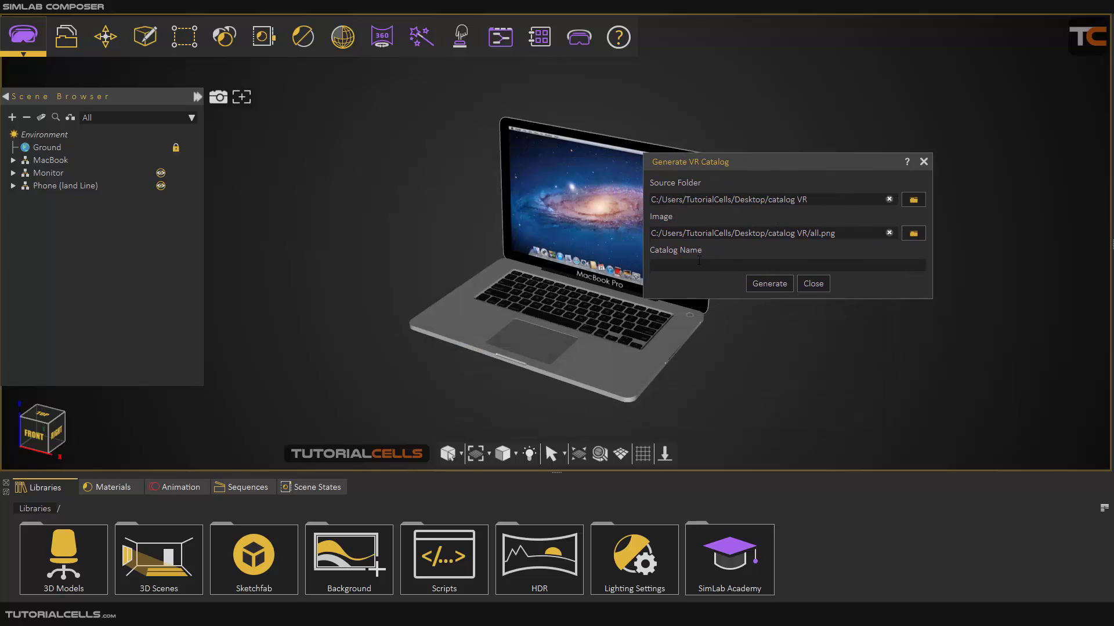
type("my cat1")
left_click(761, 287)
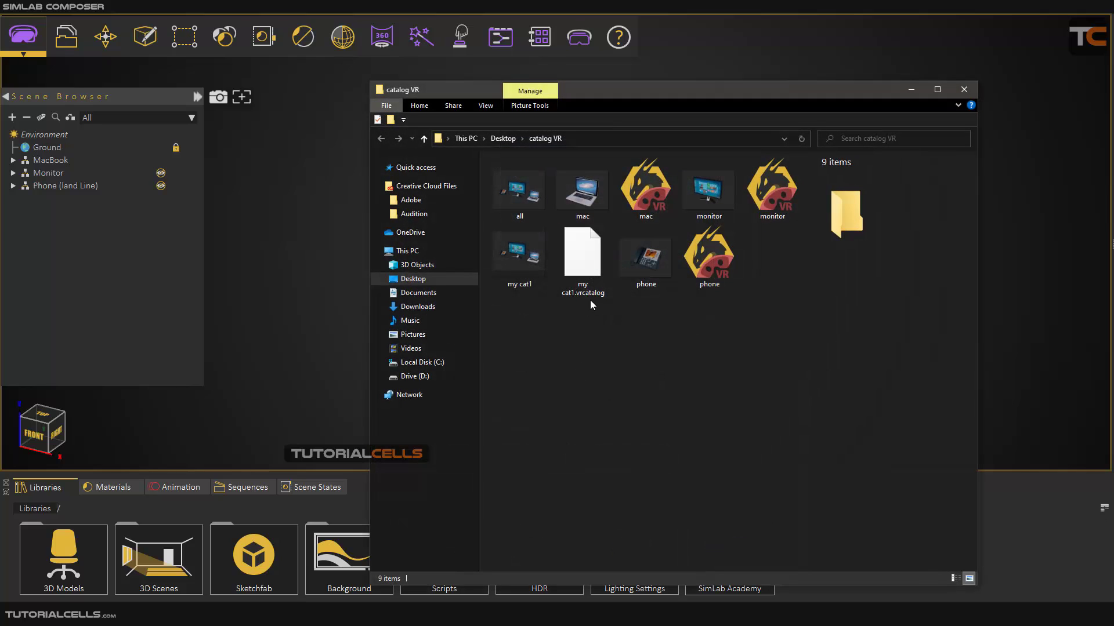
- Check the 222 KB my cat1.vrcatalog file in catalog VR, then close the Explorer window
left_click(576, 257)
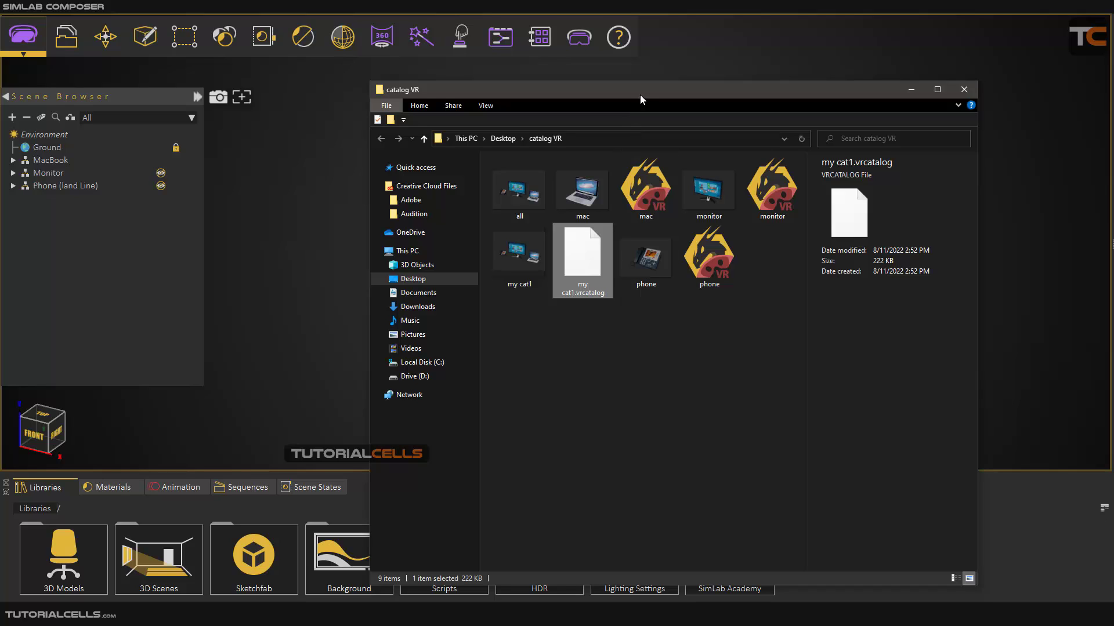
left_click(964, 89)
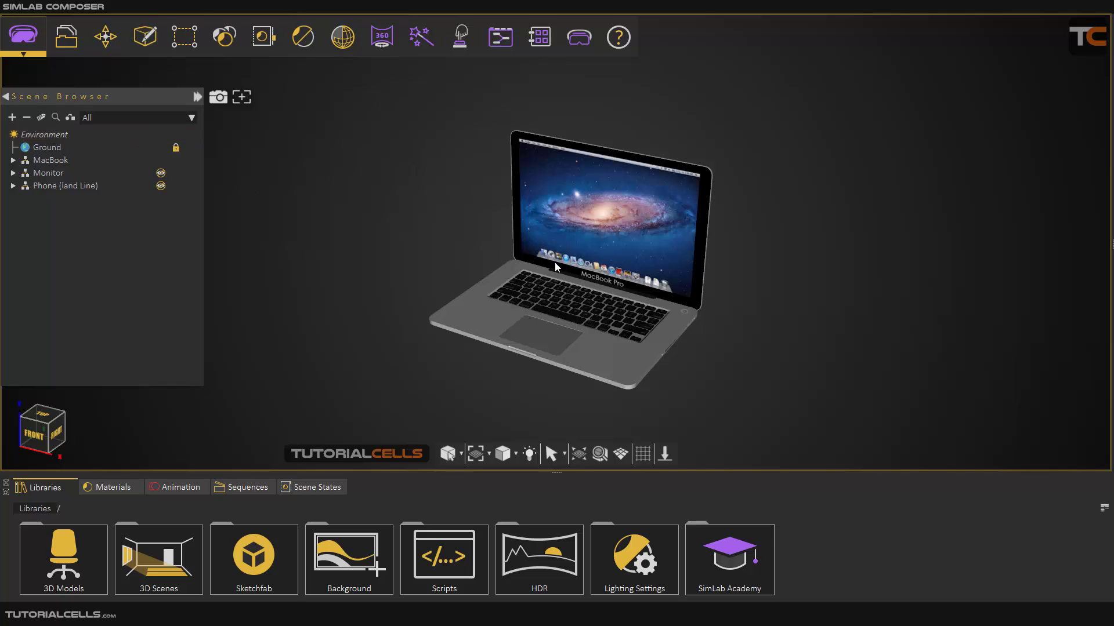
- Add my cat1.vrcatalog to the Environment's VR catalogs list
scroll(557, 267, "up", 2)
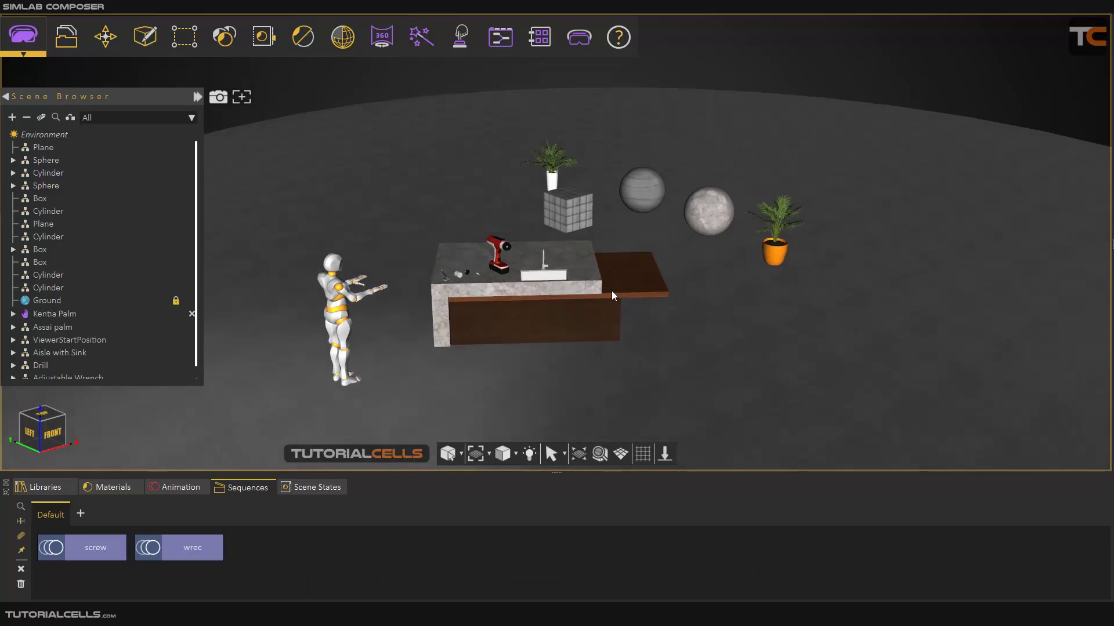
middle_click_drag(594, 288, 575, 302)
scroll(620, 292, "down", 3)
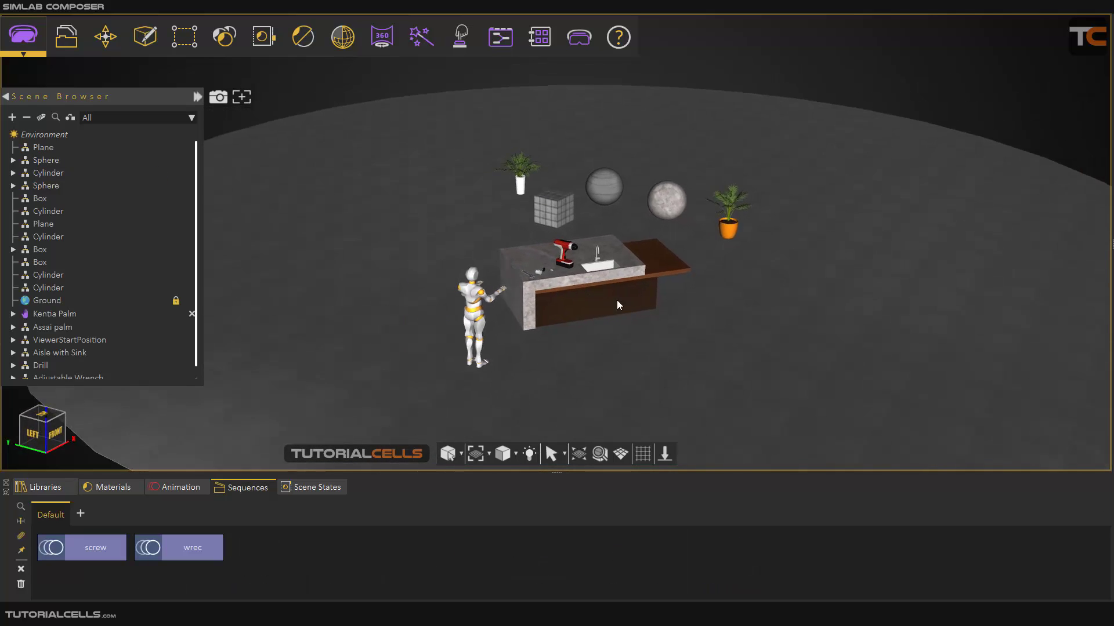
left_click(65, 134)
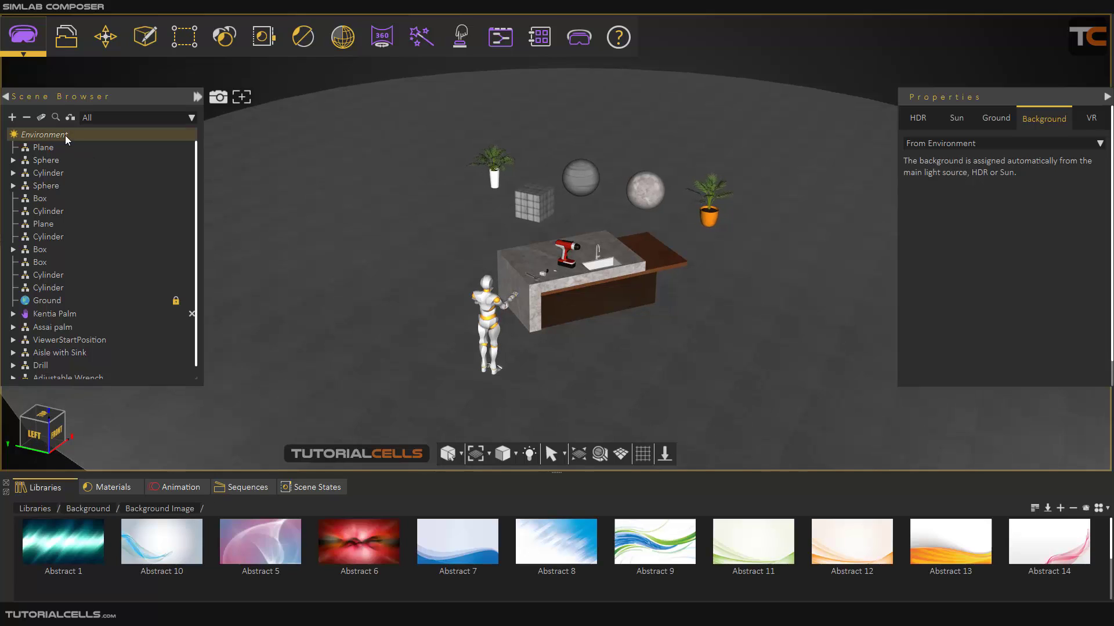
left_click(1091, 126)
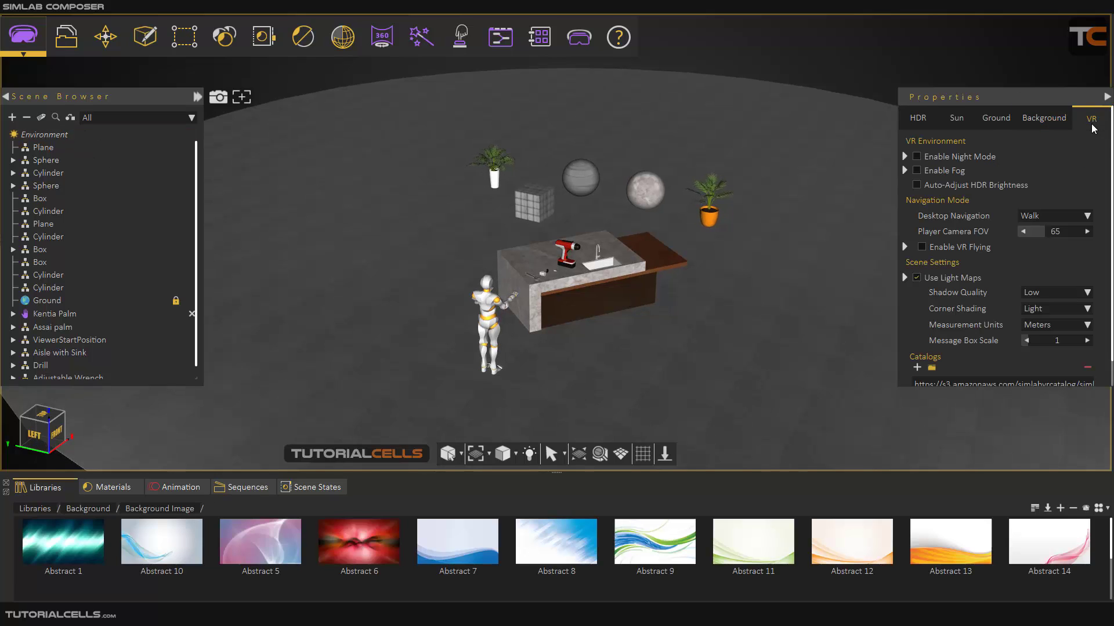
scroll(972, 341, "down", 1)
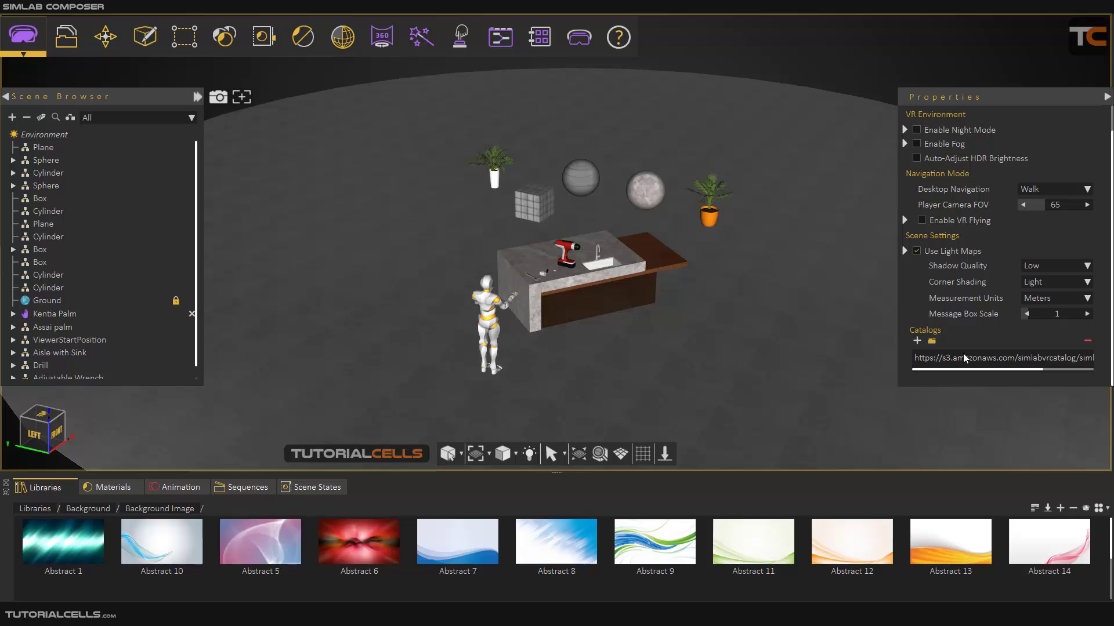
left_click(931, 341)
left_click_drag(868, 96, 741, 104)
left_click(738, 123)
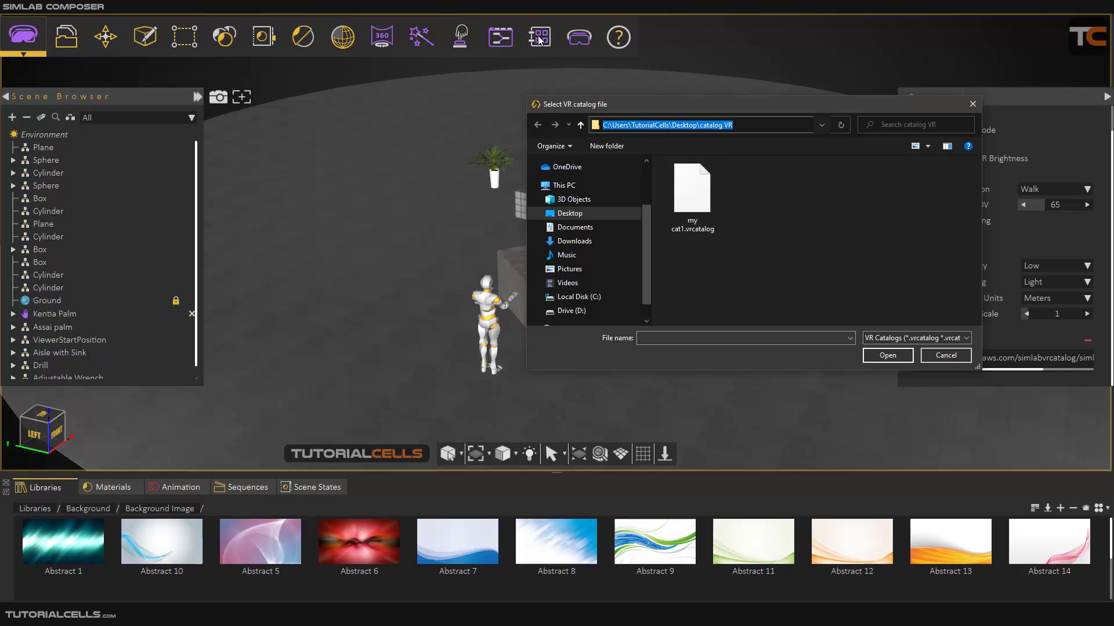
left_click(708, 200)
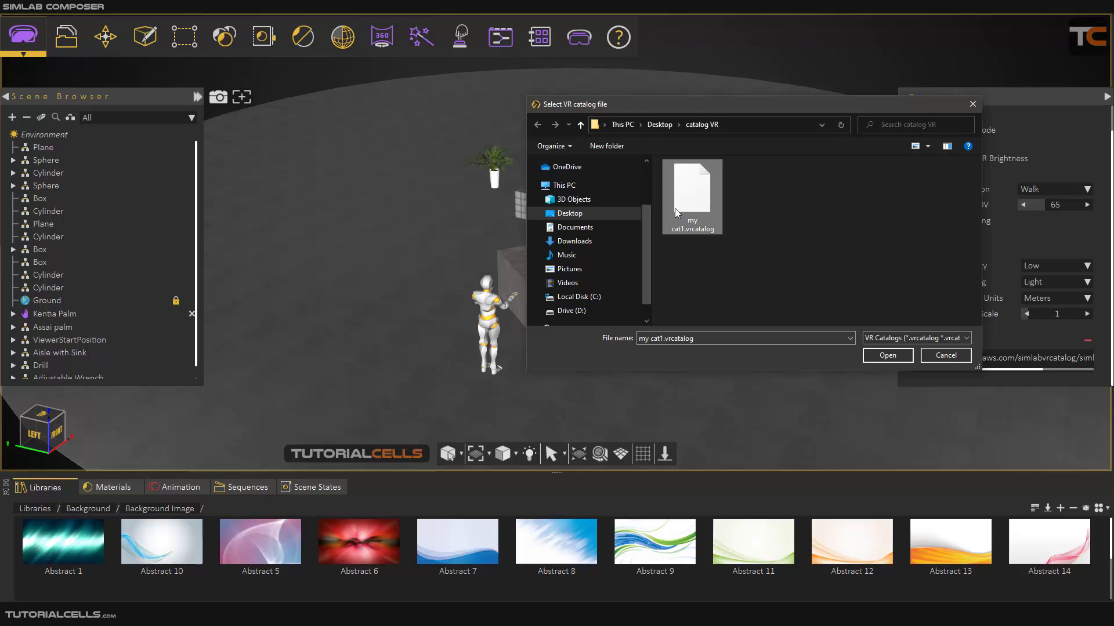
left_click(870, 356)
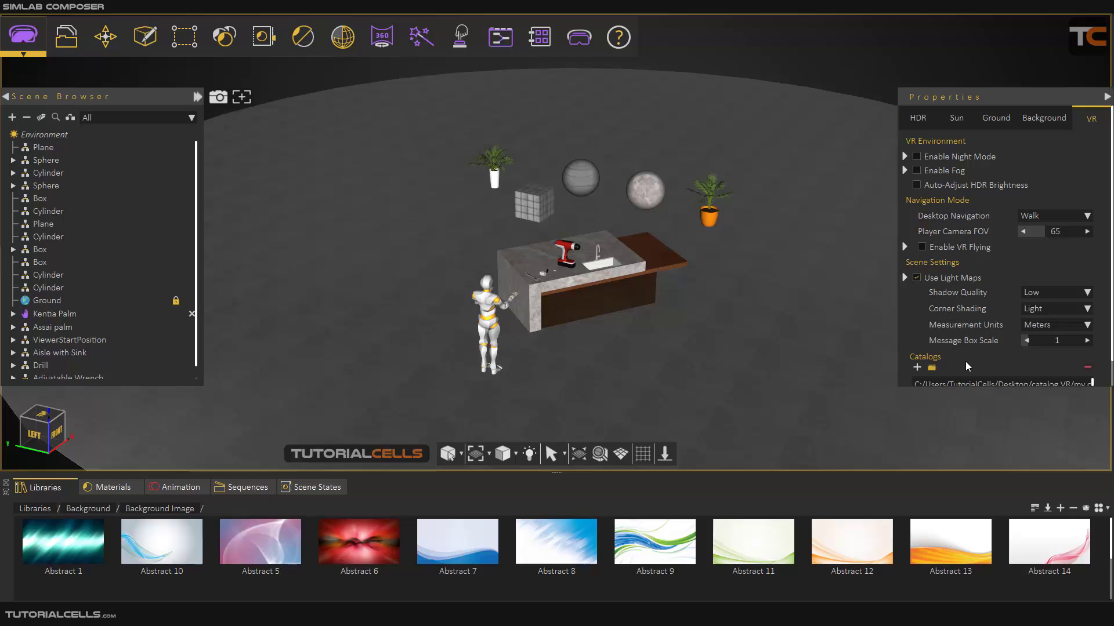
- Launch the kitchen scene in the VR Viewer on the desktop
scroll(967, 361, "down", 1)
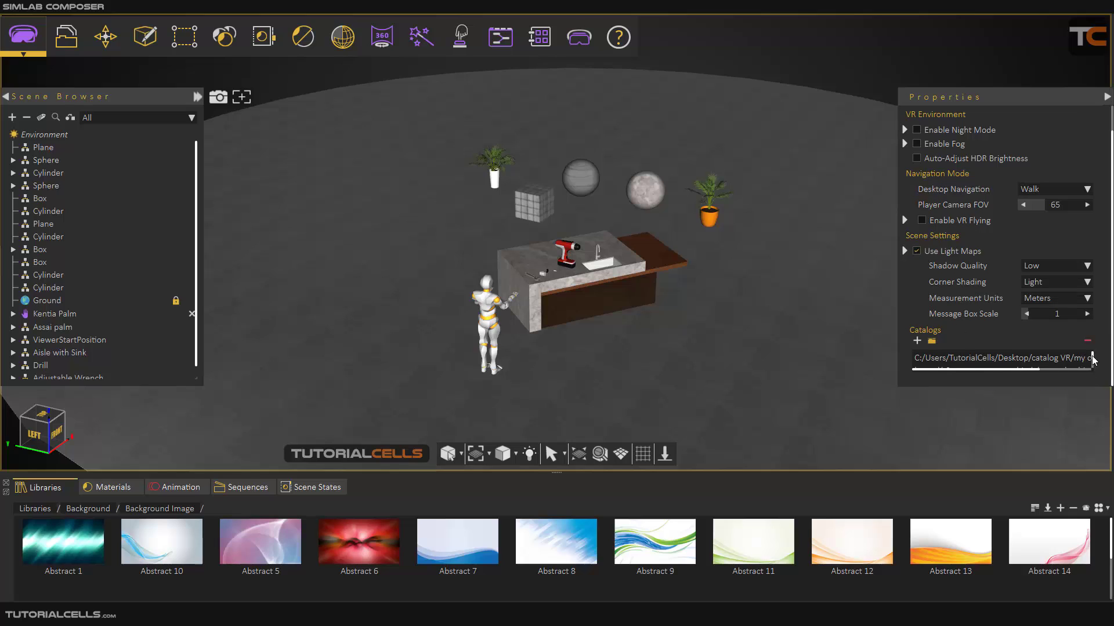
left_click_drag(1092, 356, 1093, 362)
scroll(1094, 363, "down", 1)
left_click(786, 347)
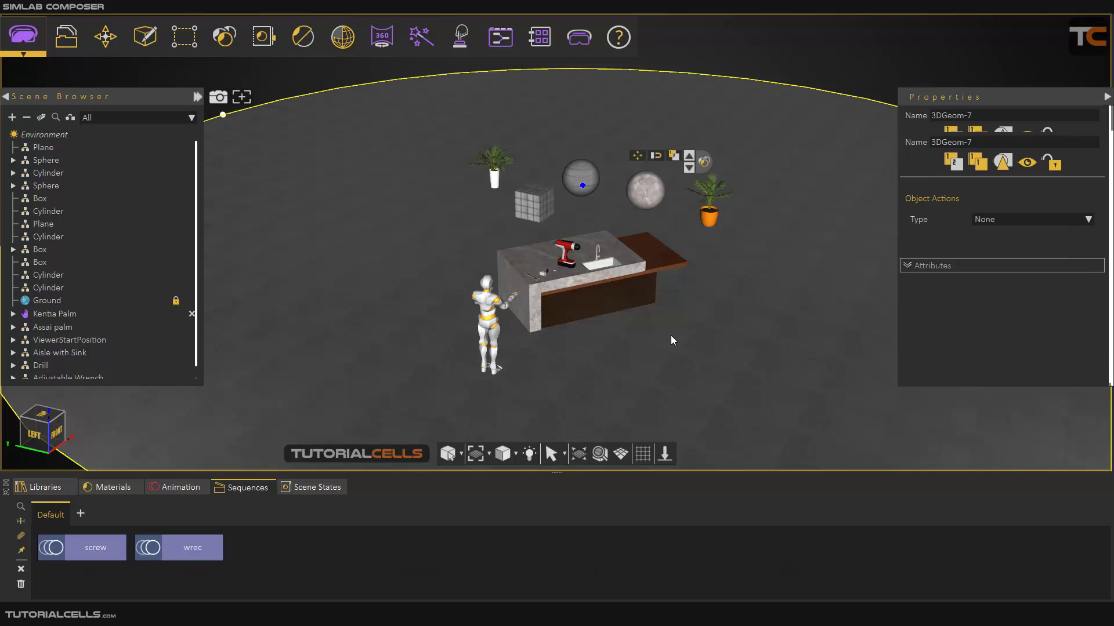
left_click(571, 39)
left_click(584, 85)
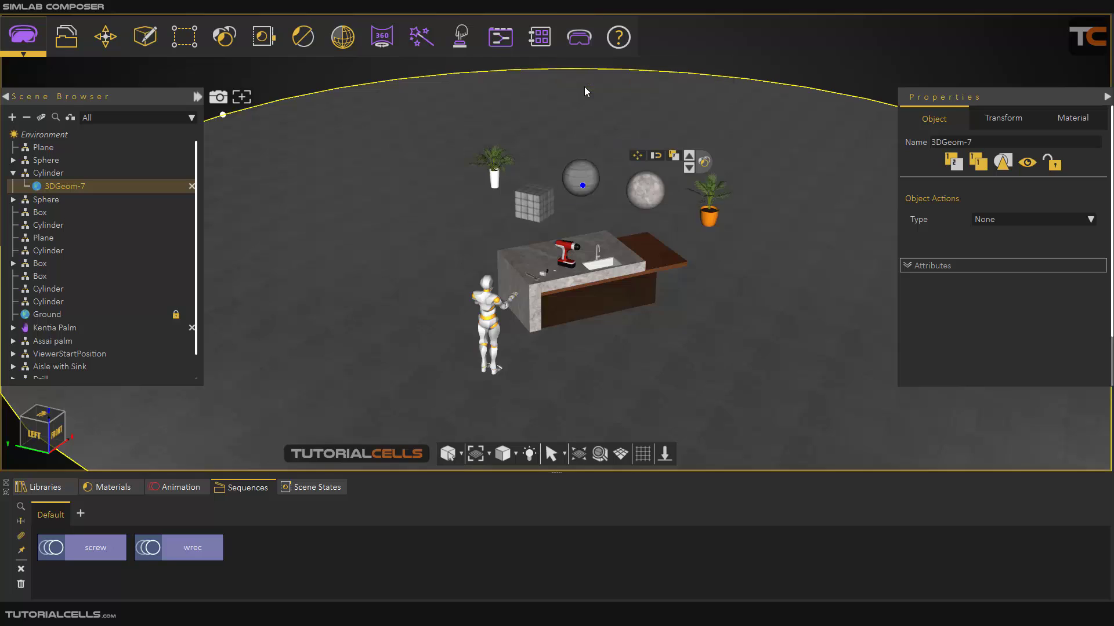
left_click(429, 277)
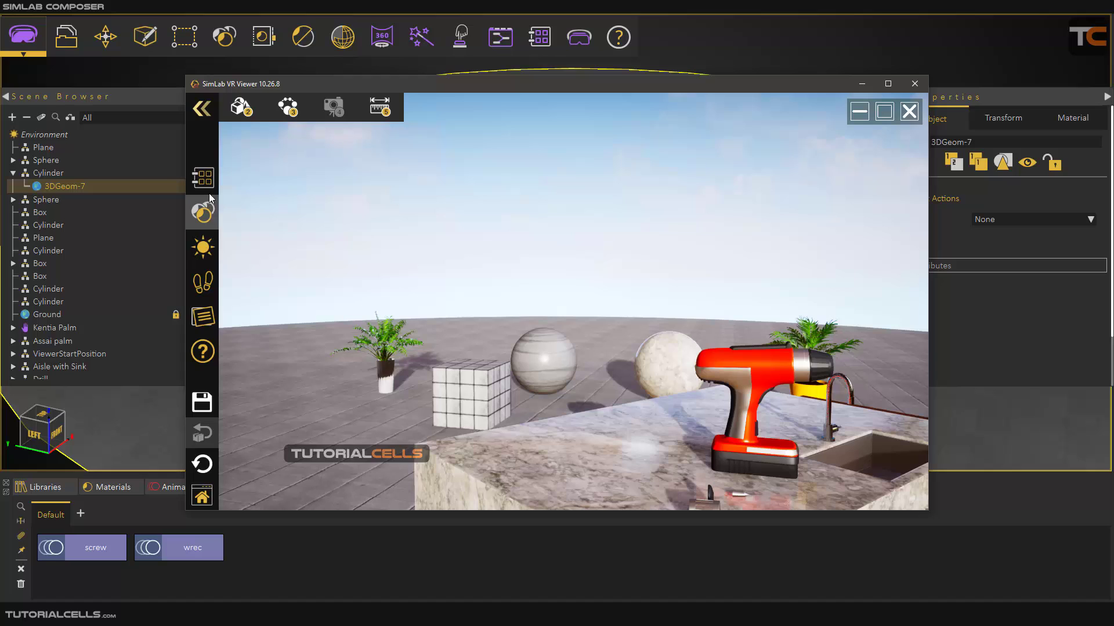
- Place the laptop from the my cat1 catalog onto the kitchen counter with collision on
left_click(208, 178)
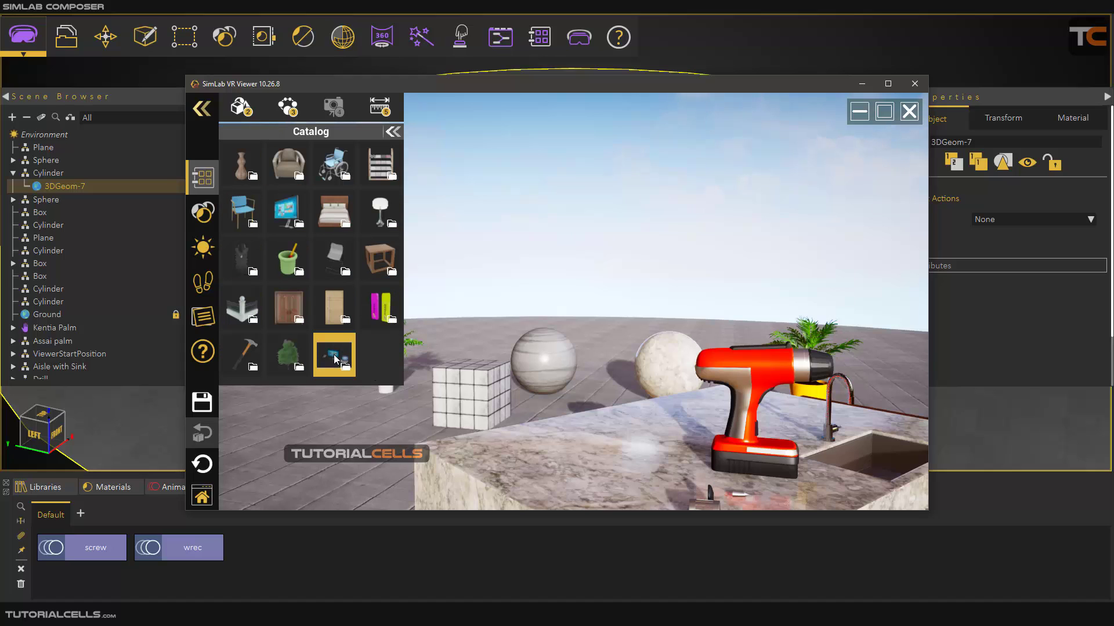
left_click(335, 360)
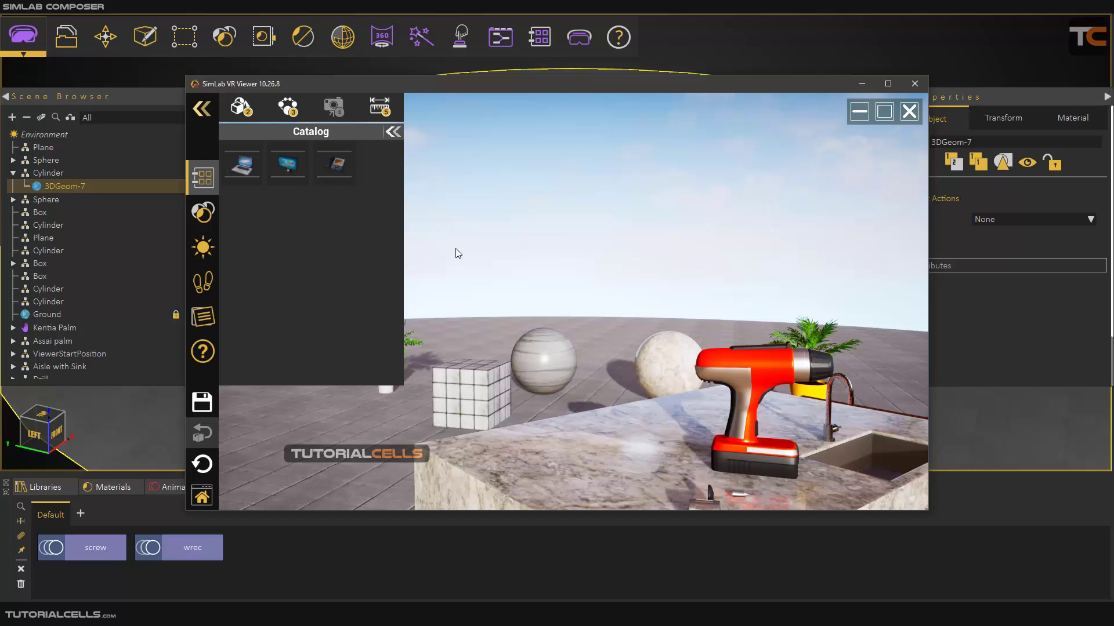
left_click(248, 169)
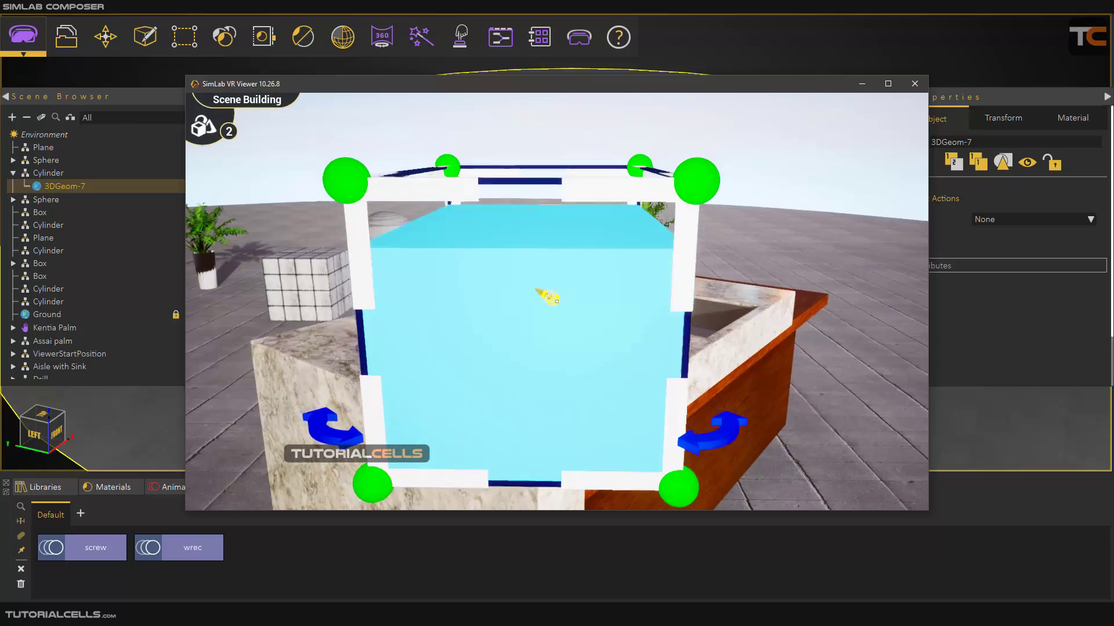
key("c")
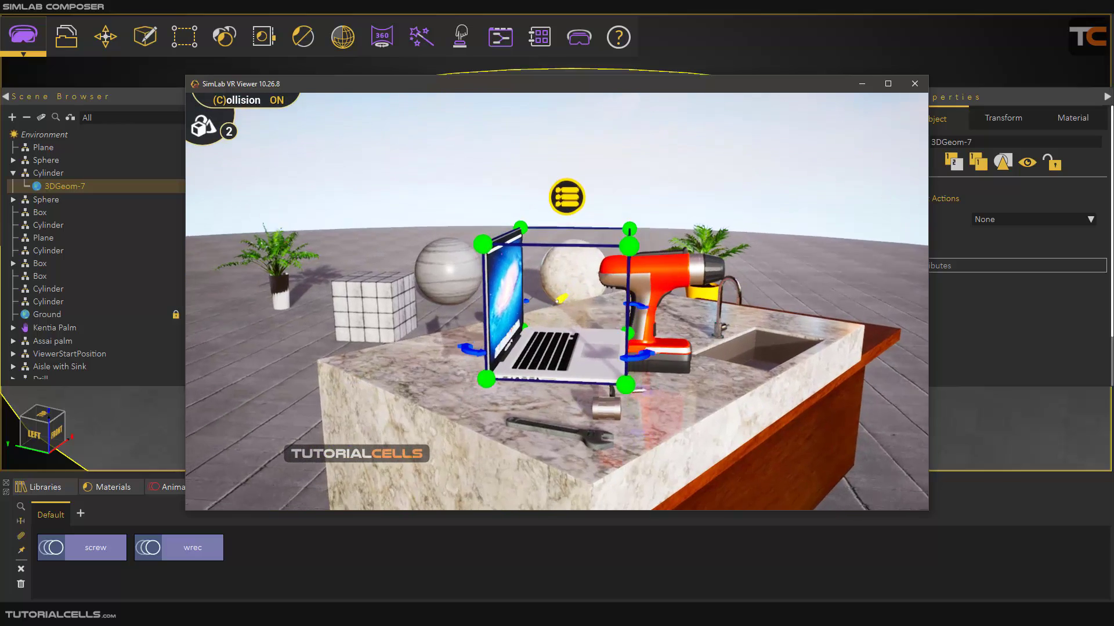
left_click_drag(557, 301, 557, 301)
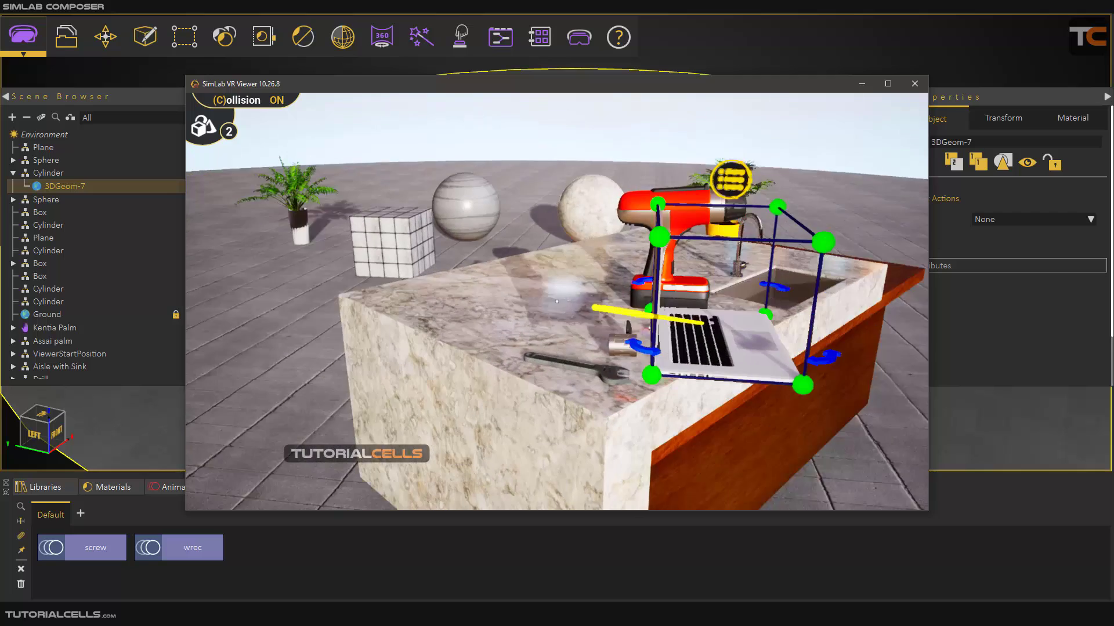
right_click(552, 301)
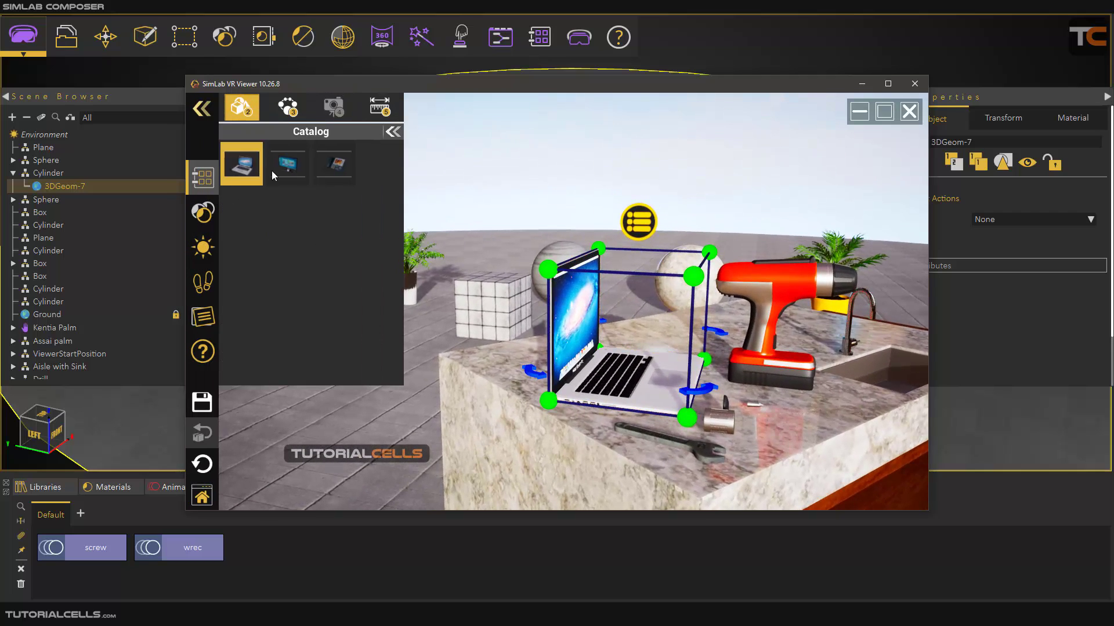
- Place the phone from the catalog onto the counter with collision on
left_click(339, 169)
key("c")
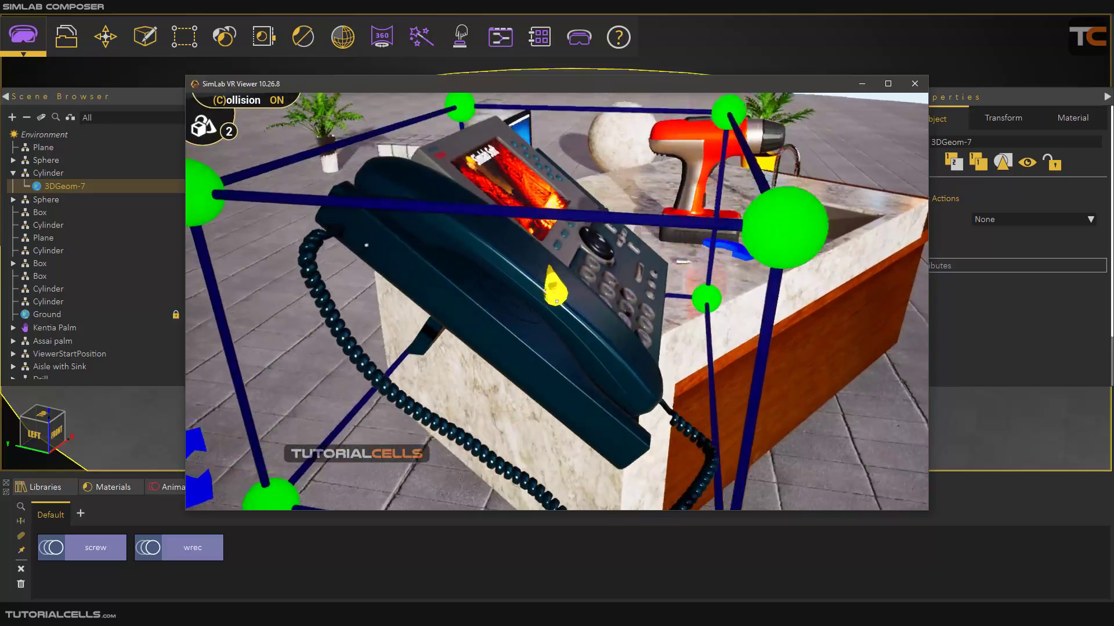
key("w")
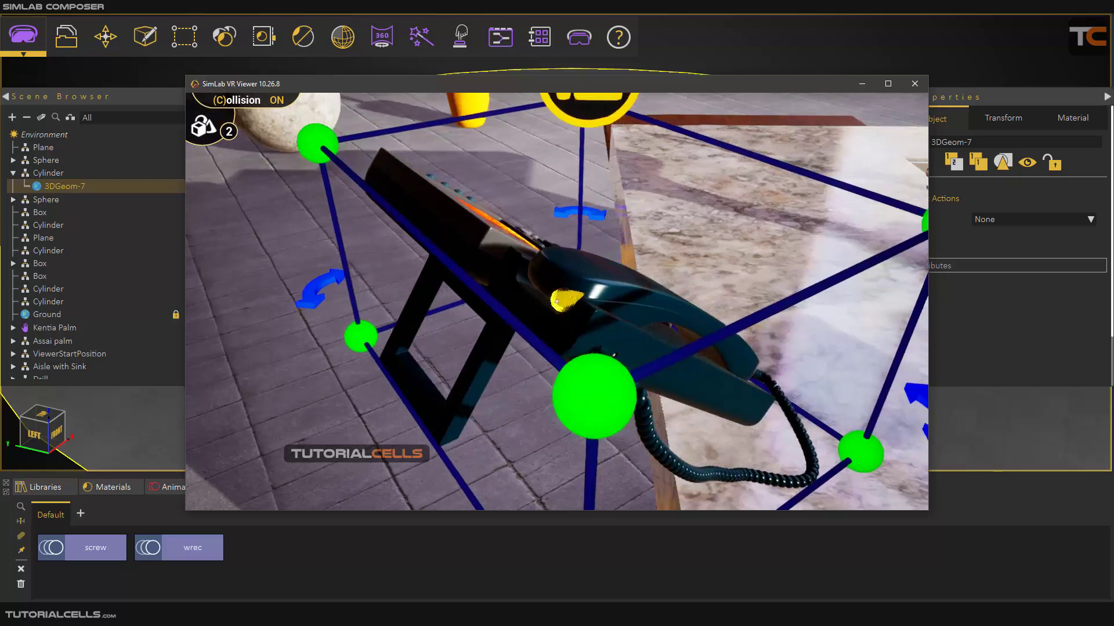
key("w")
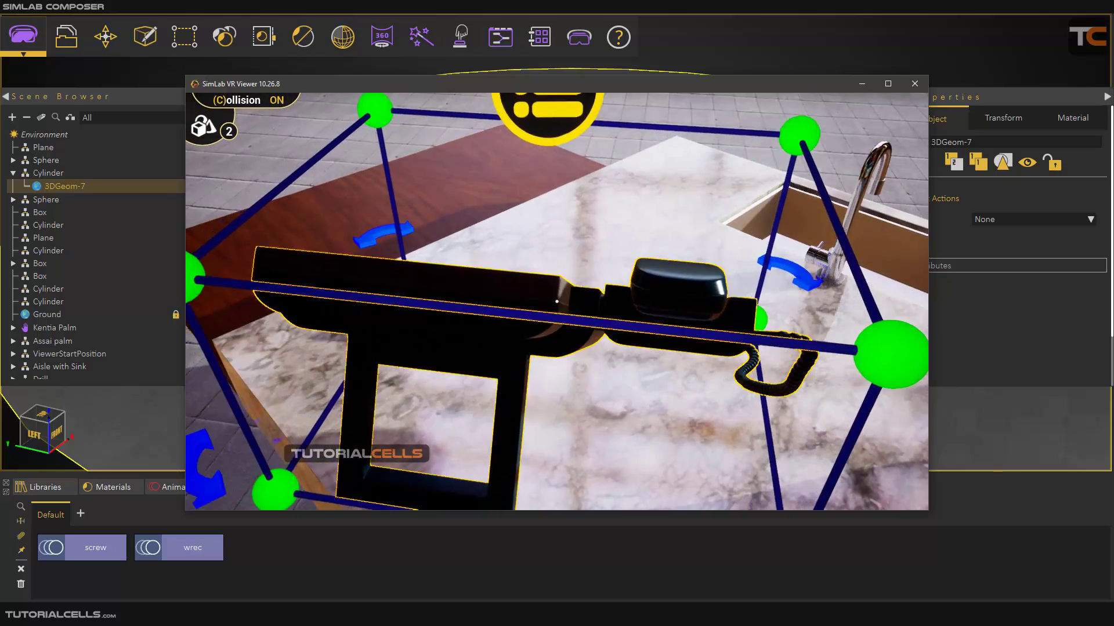
key("s")
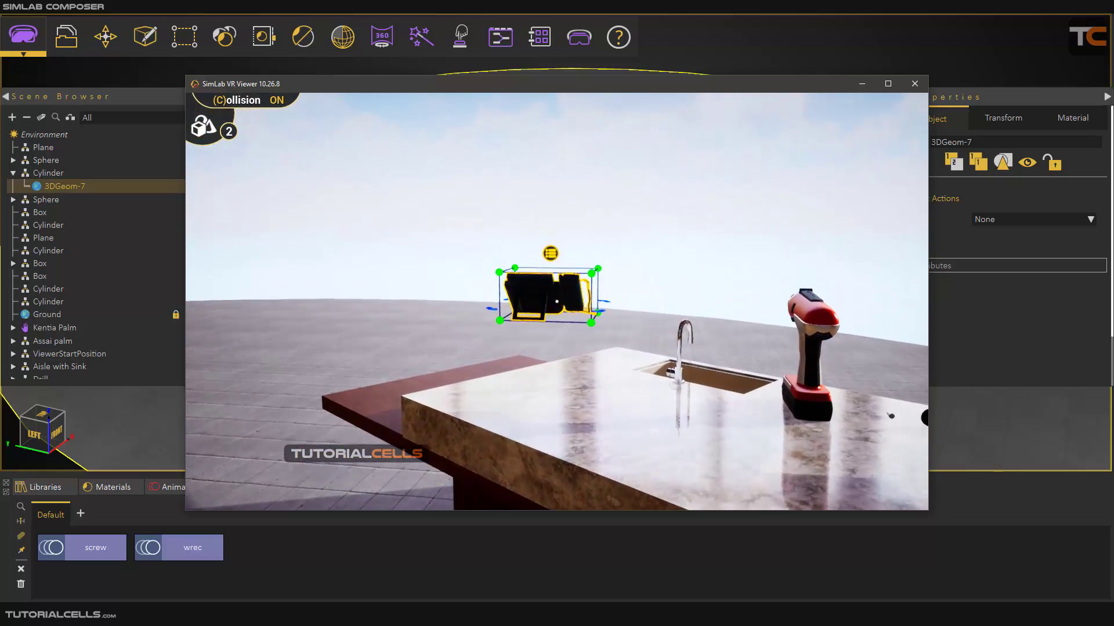
left_click_drag(557, 301, 557, 302)
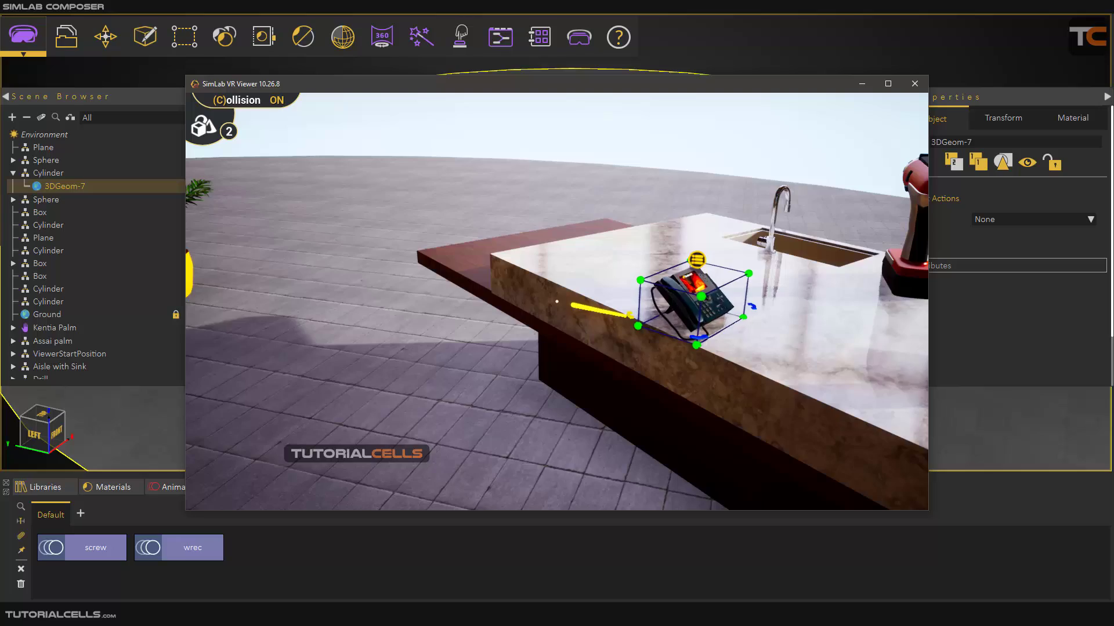
- Move the laptop beside the phone and close the viewer to its save prompt
key("d")
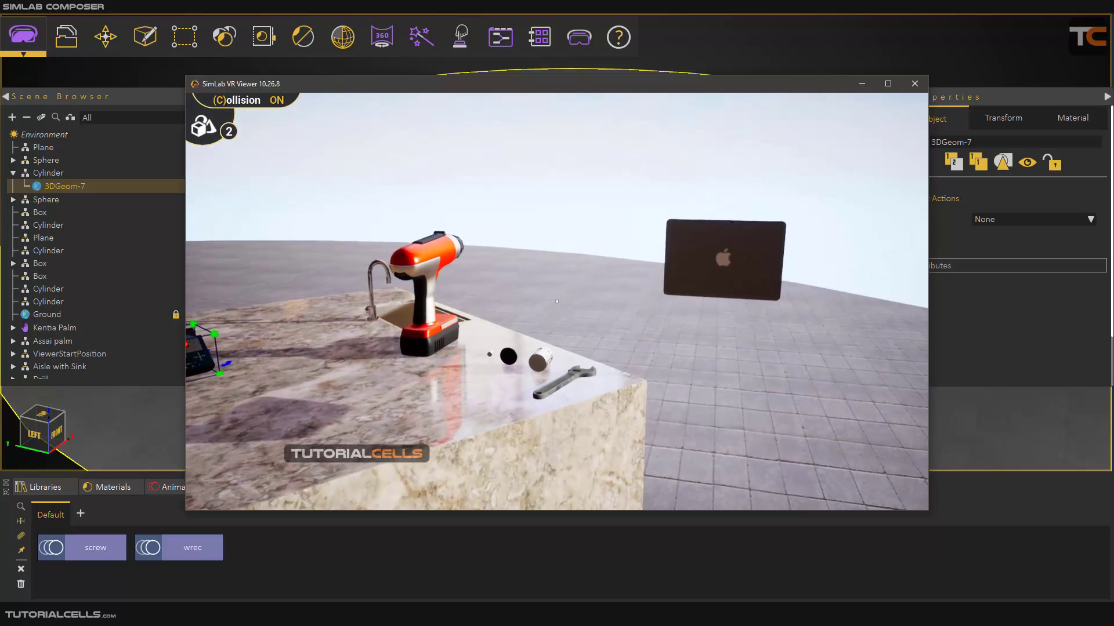
left_click_drag(557, 301, 557, 302)
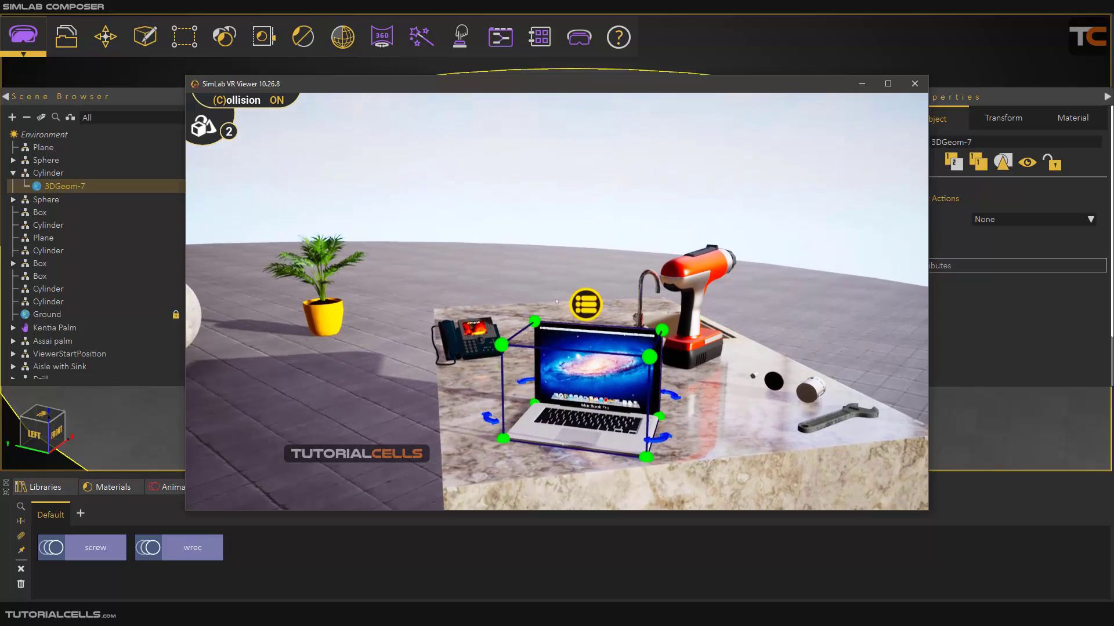
left_click(557, 300)
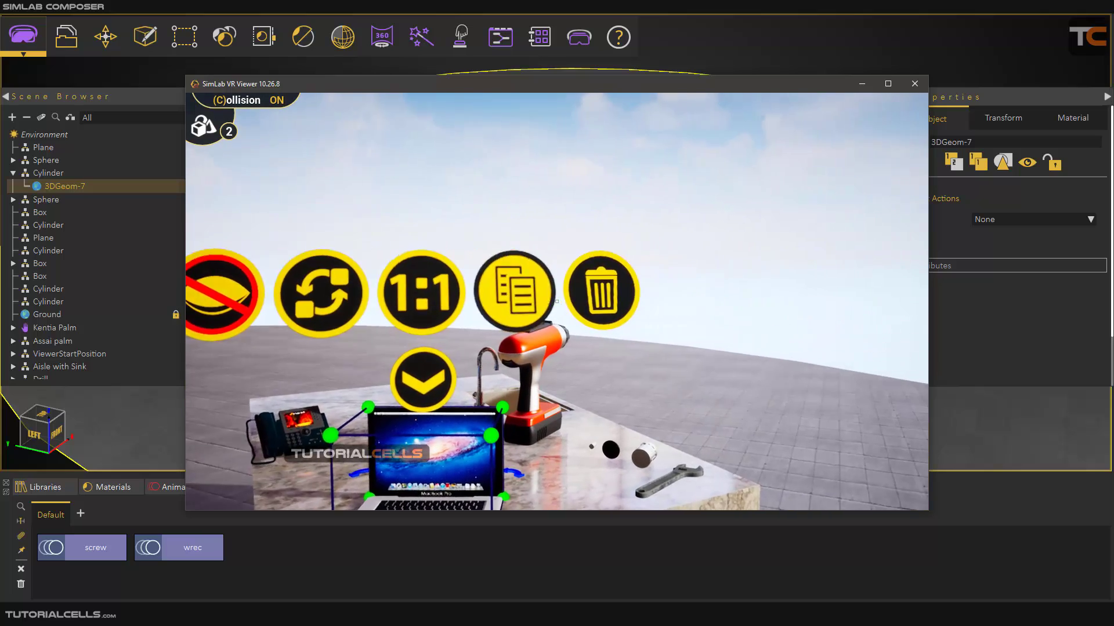
left_click(557, 301)
key("s")
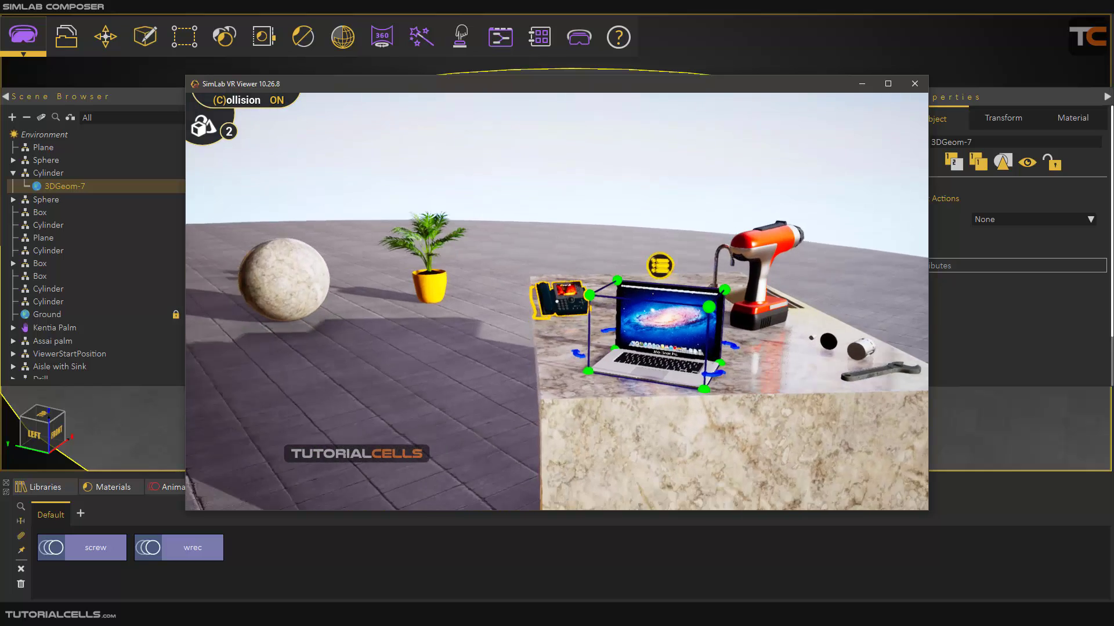
key("Escape")
left_click(910, 111)
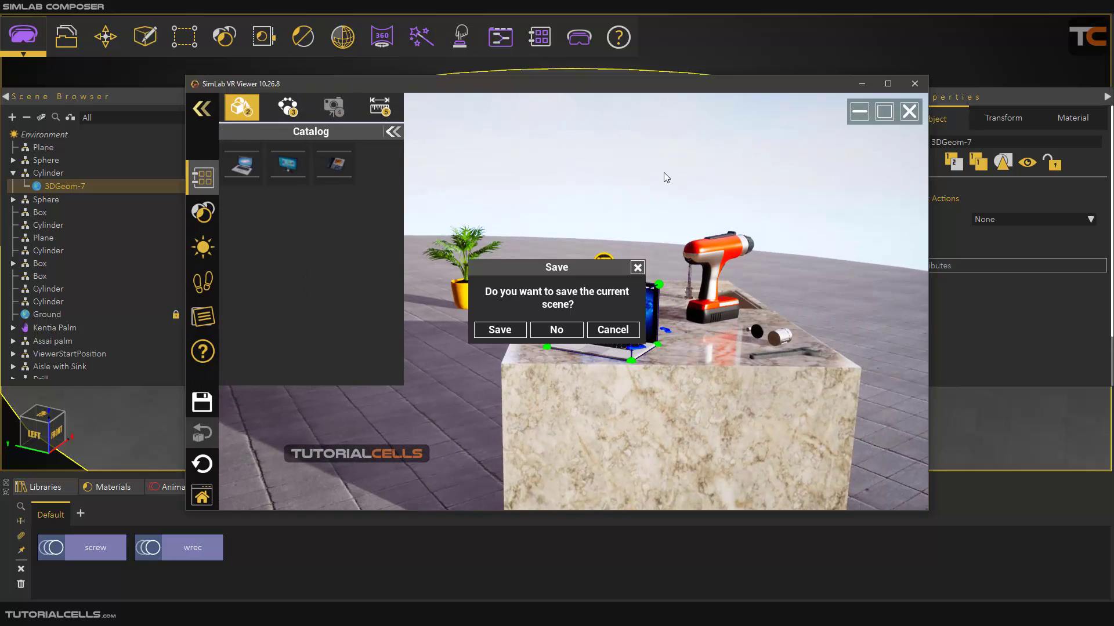
- Decline saving the viewer scene and show the Environment's VR catalogs list
left_click(552, 329)
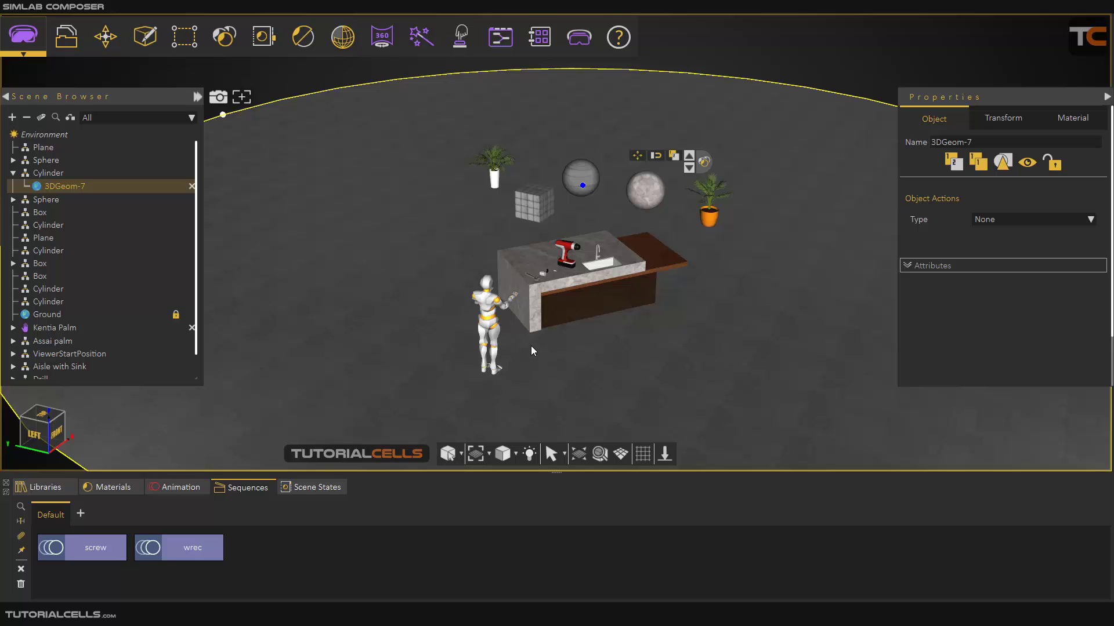
scroll(538, 239, "up", 3)
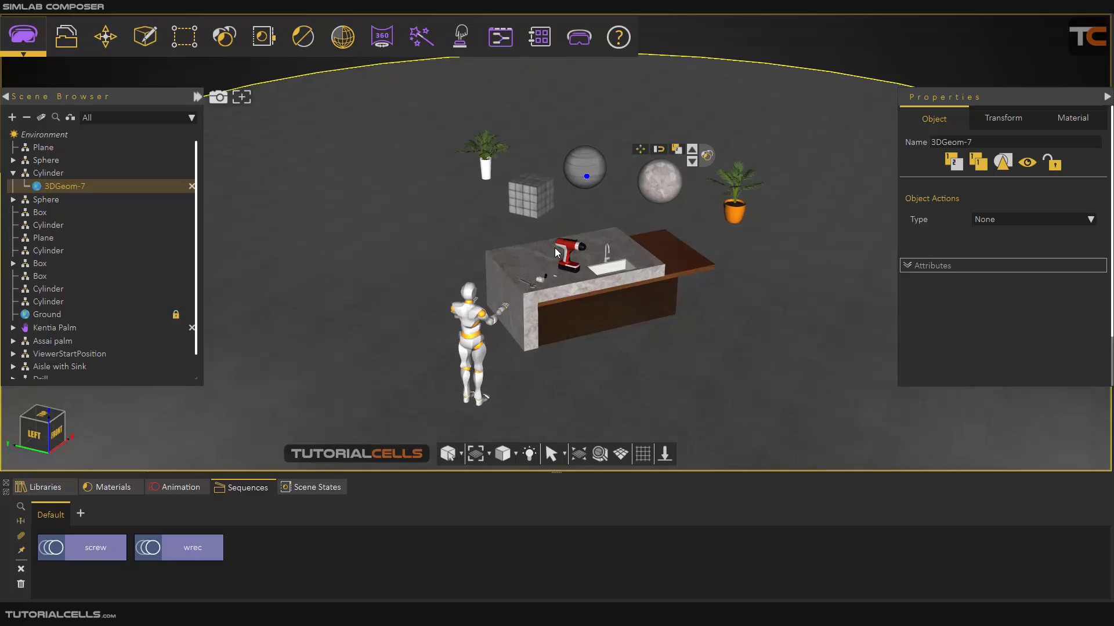
left_click(577, 41)
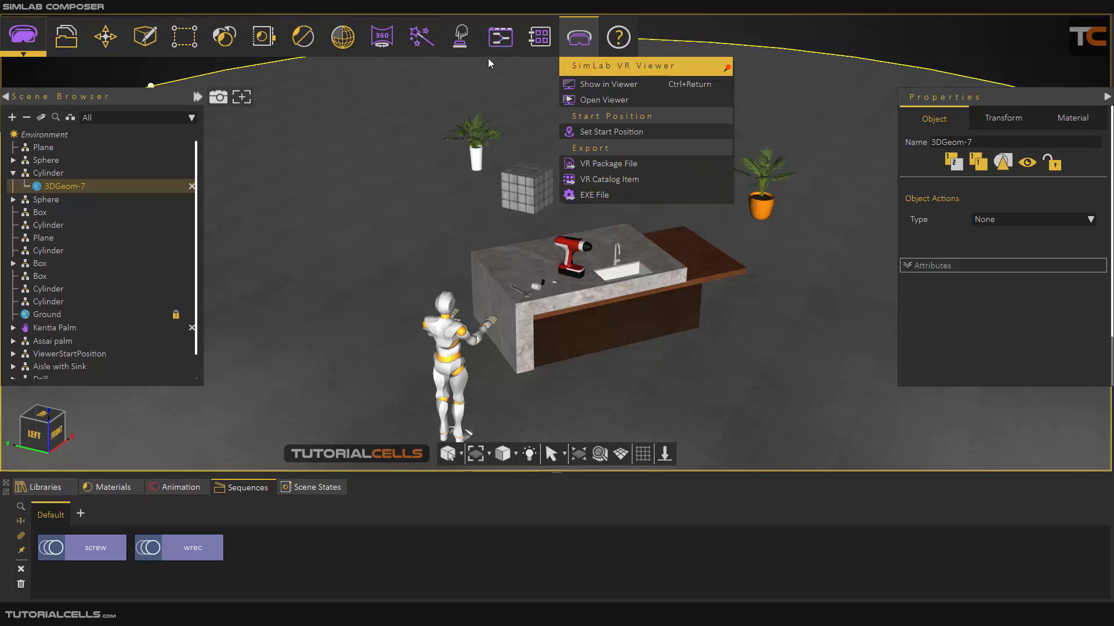
left_click(543, 40)
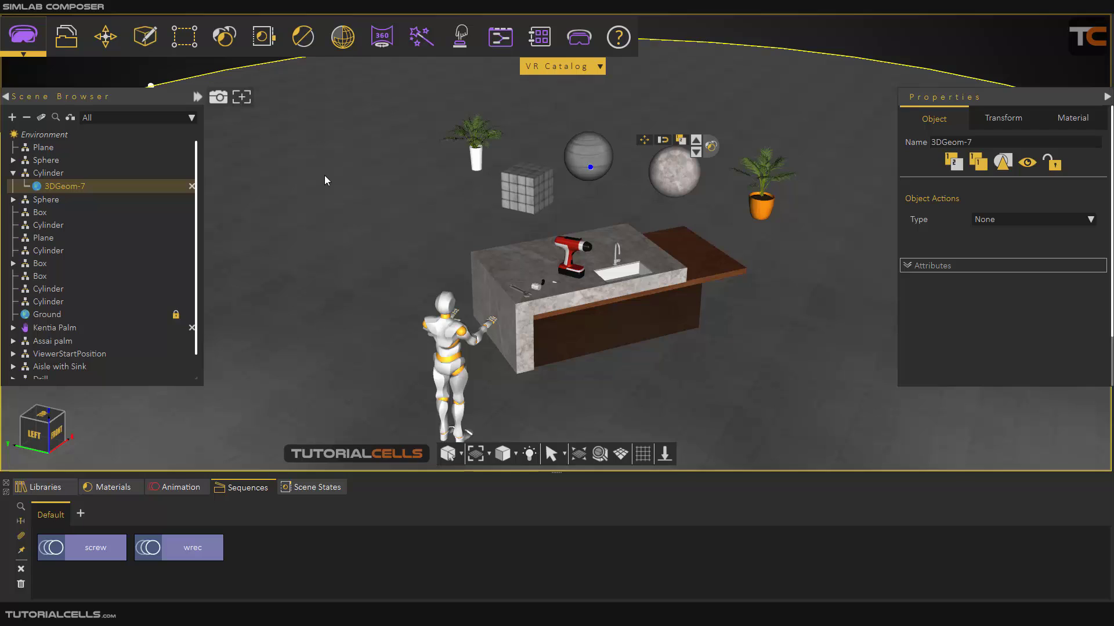
left_click(64, 133)
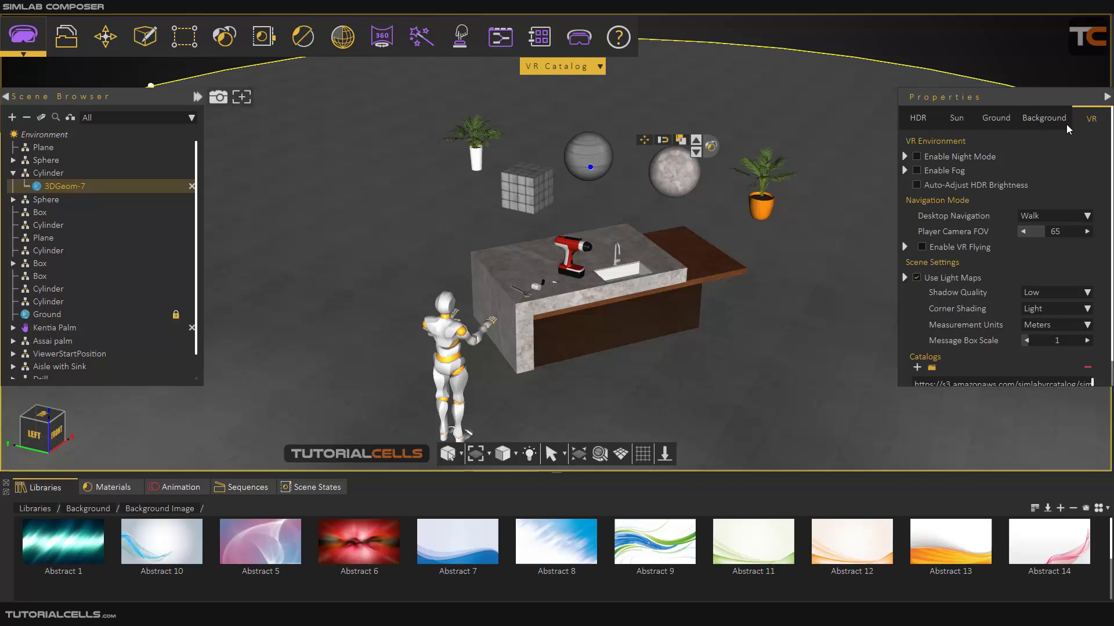
scroll(972, 348, "down", 1)
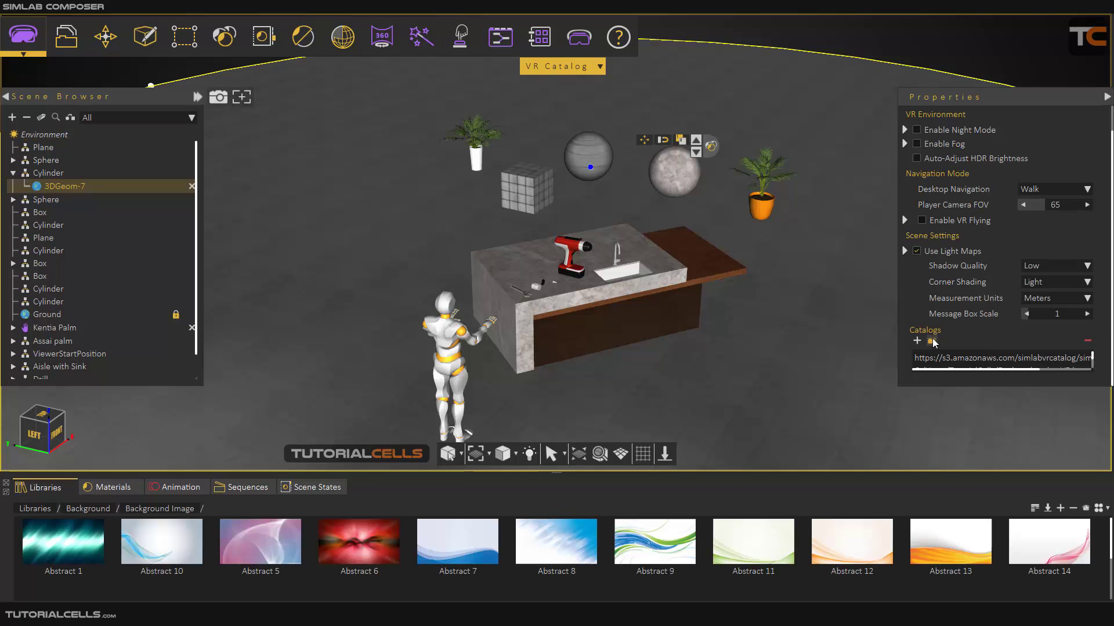